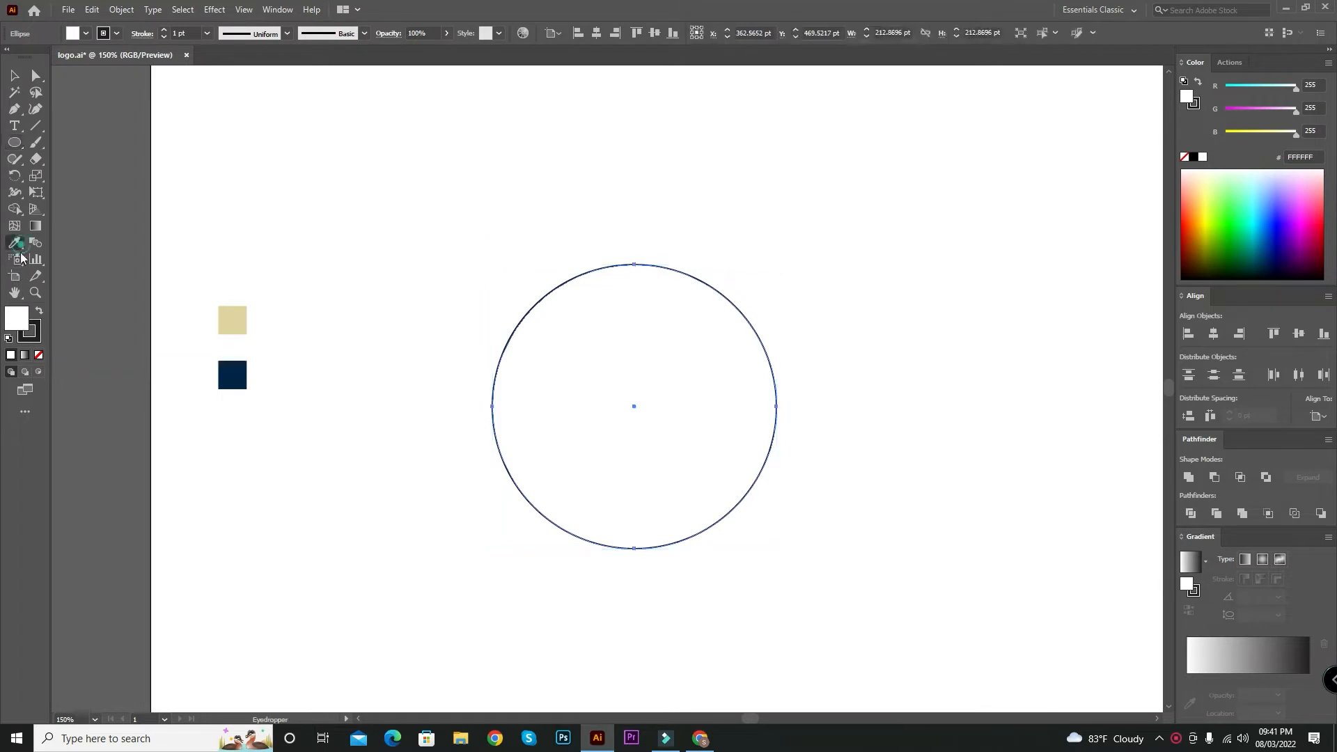
Fill the large circle with the navy swatch colour and give it a gold stroke, E5C67A
{"action": "left_click", "coordinate": [232, 373]}
{"action": "left_click", "coordinate": [14, 75]}
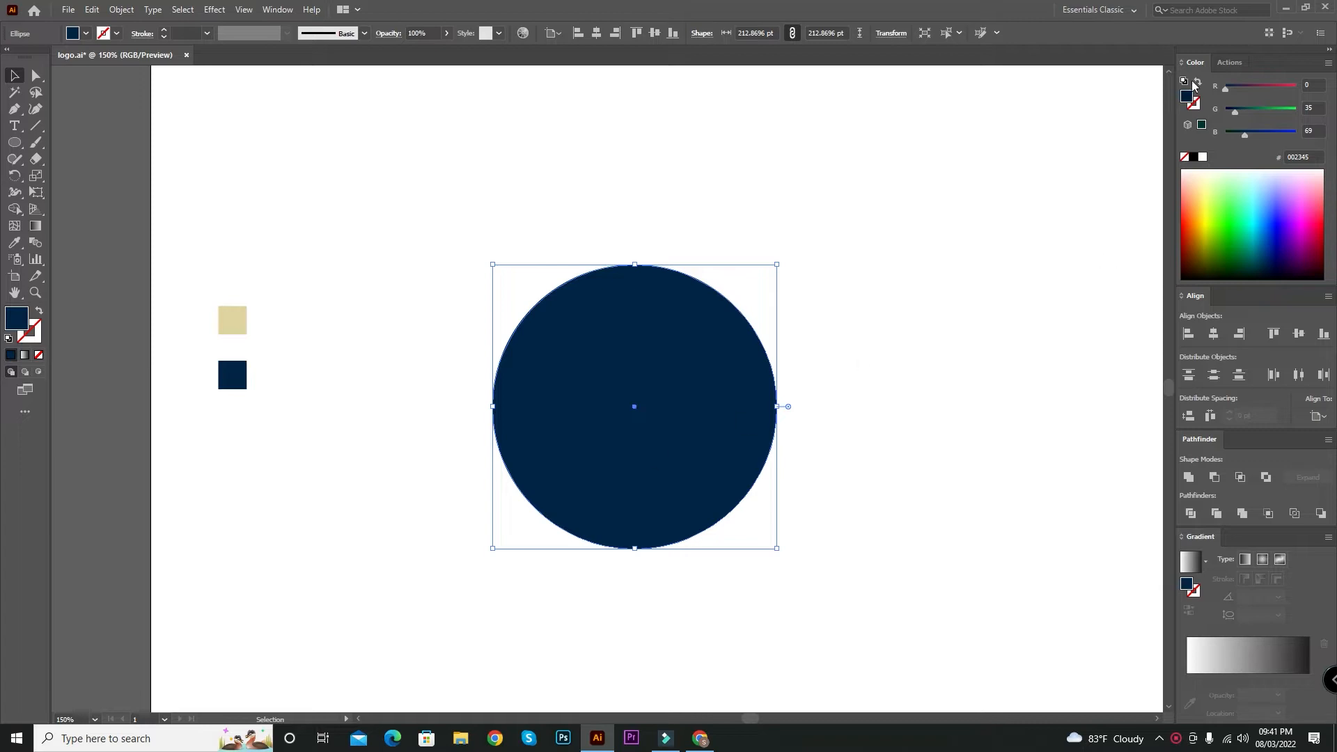
{"action": "left_click", "coordinate": [33, 339]}
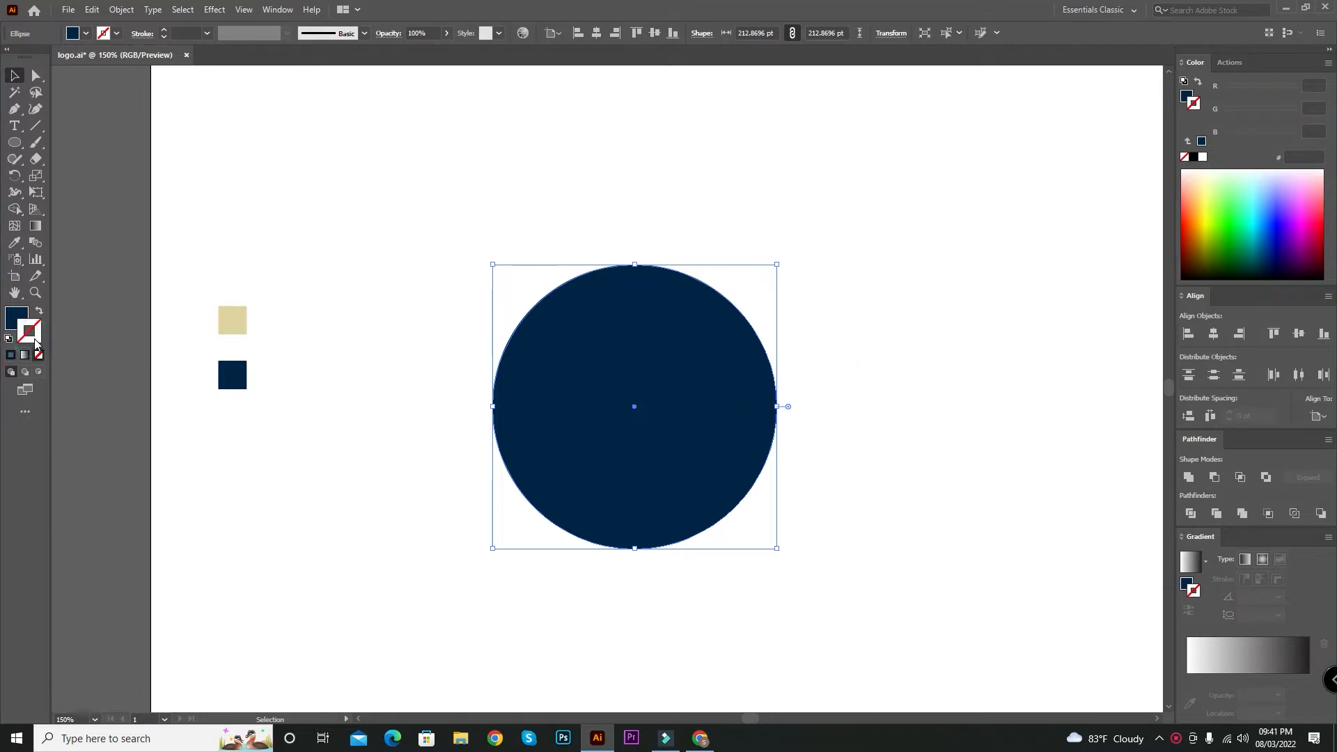
{"action": "double_click", "coordinate": [33, 339]}
{"action": "type", "text": "E5C67A"}
{"action": "left_click", "coordinate": [797, 287]}
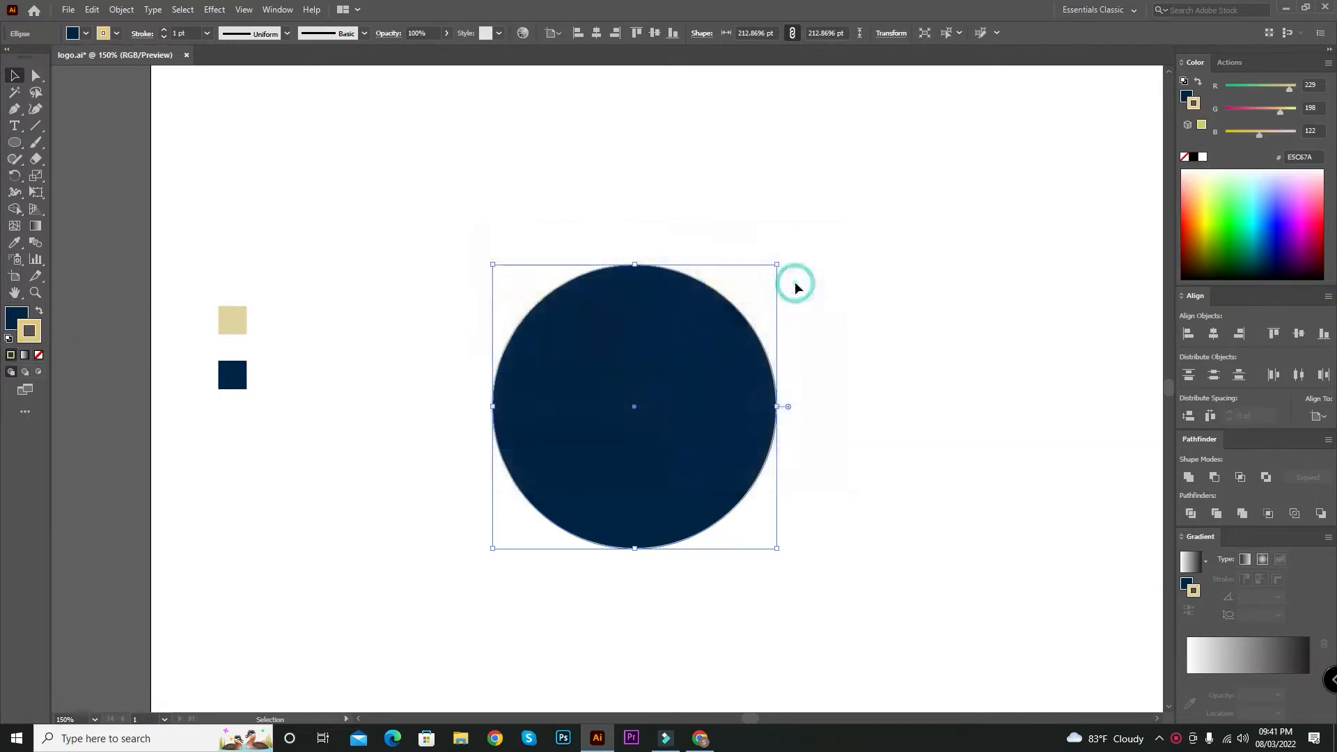
Set the large circle's stroke weight to 6 pt
{"action": "left_click", "coordinate": [166, 31]}
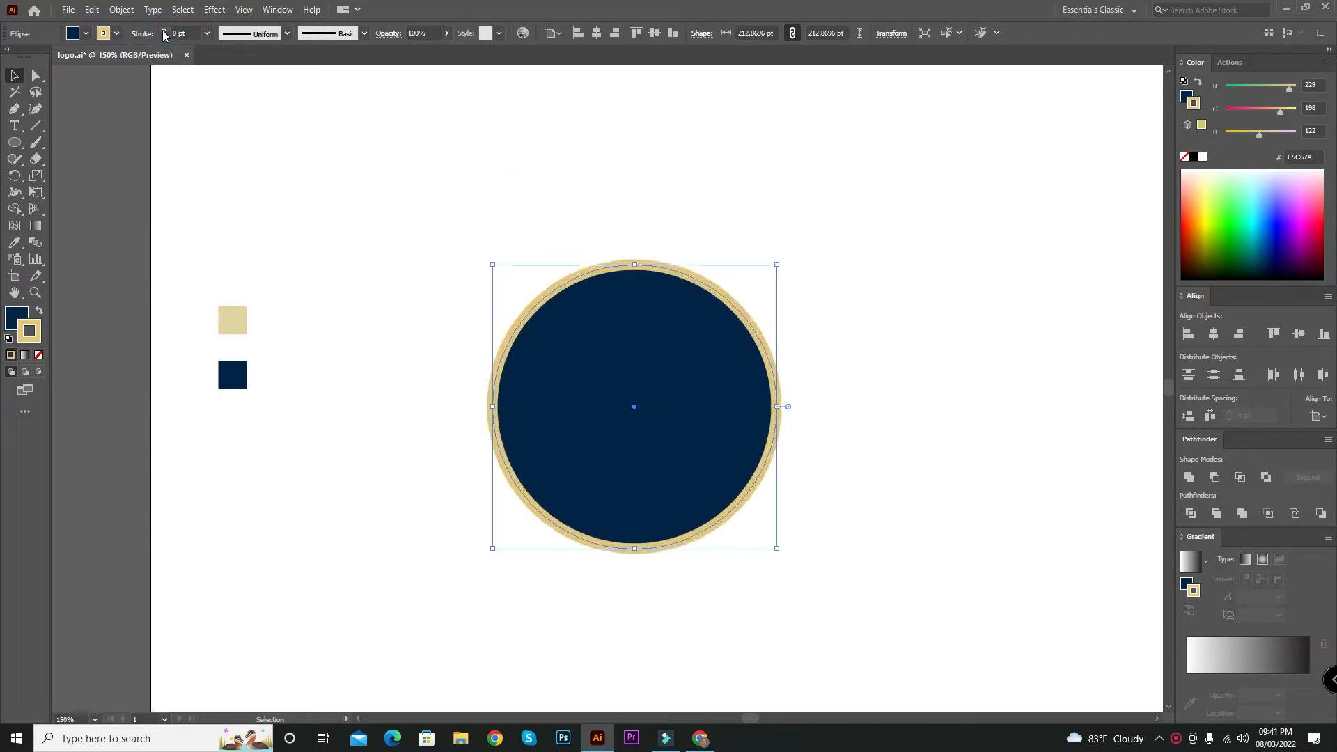
{"action": "left_click", "coordinate": [164, 37]}
{"action": "left_click", "coordinate": [164, 37]}
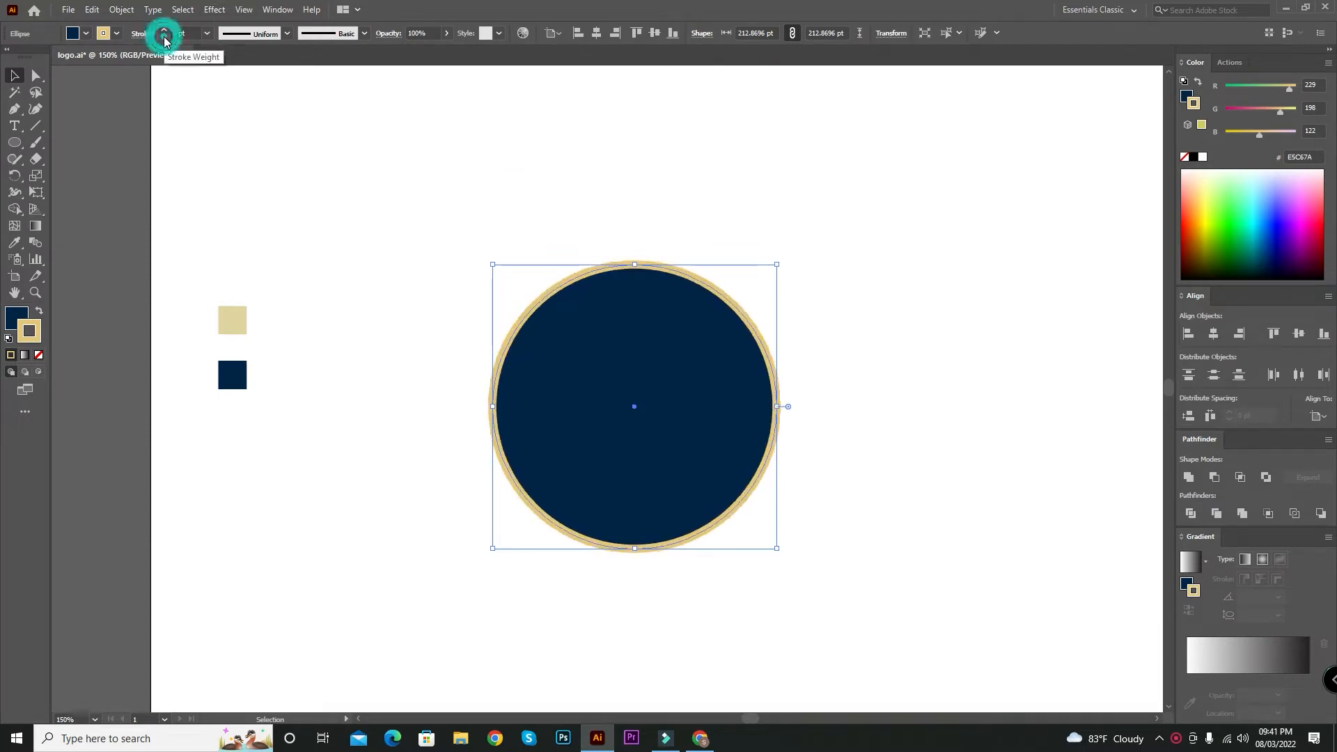
{"action": "left_click", "coordinate": [478, 211]}
Draw a small navy circle about 14 pt wide without a stroke on the large circle's upper-left edge
{"action": "key", "text": "l"}
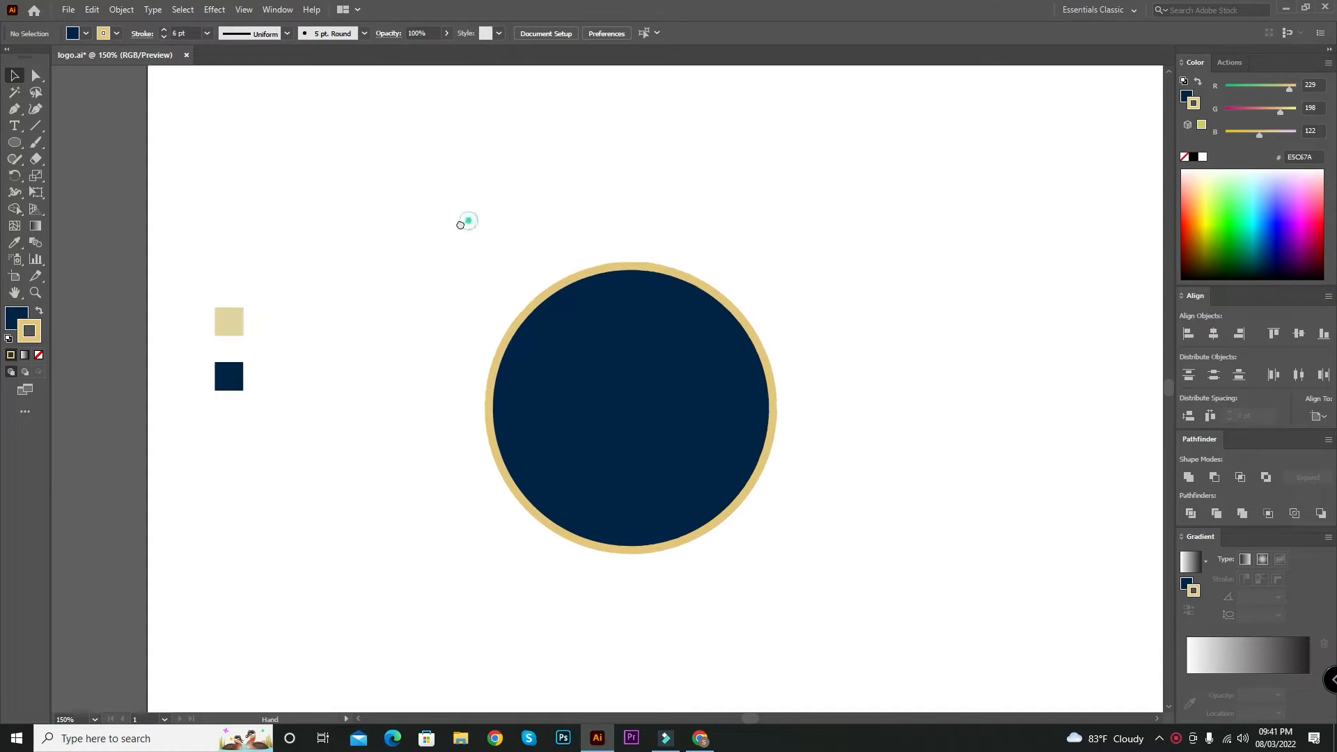
{"action": "key", "text": "ctrl+plus"}
{"action": "left_click_drag", "start_coordinate": [482, 283], "coordinate": [492, 292]}
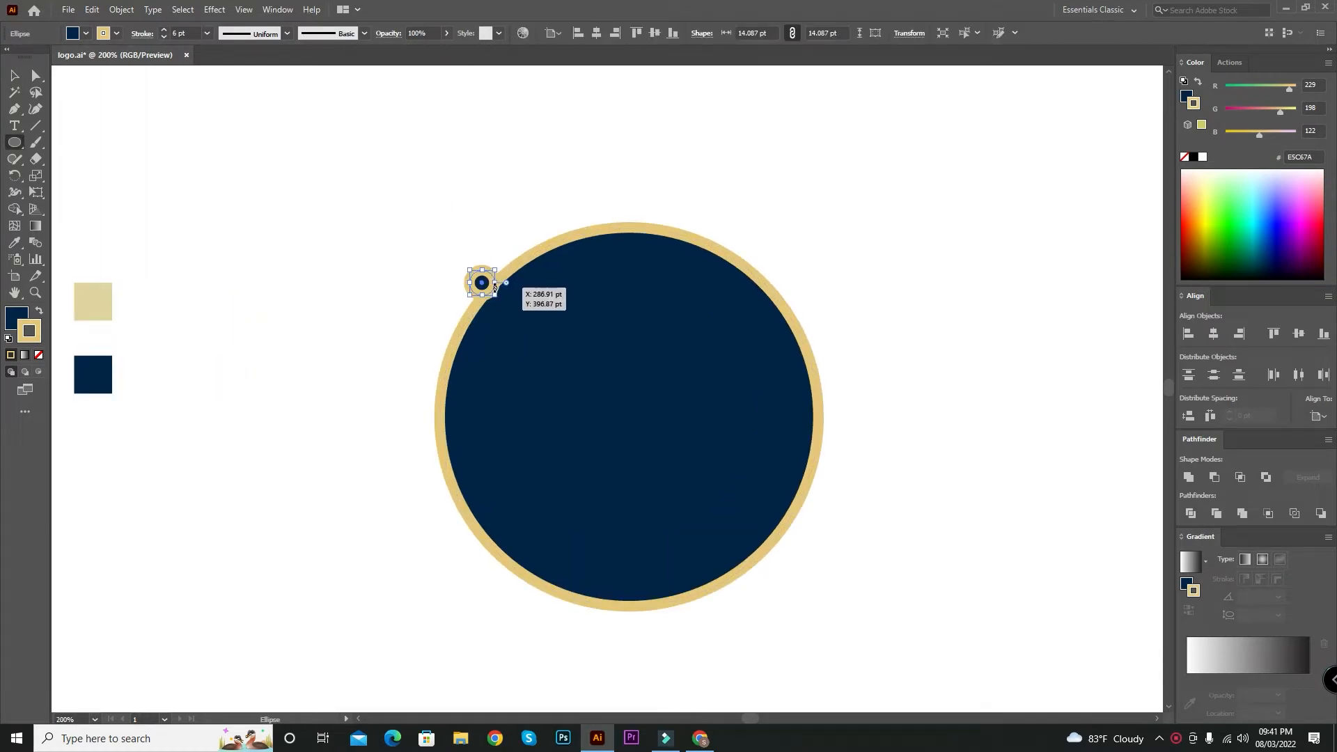
{"action": "left_click", "coordinate": [38, 356]}
{"action": "key", "text": "x"}
{"action": "key", "text": "v"}
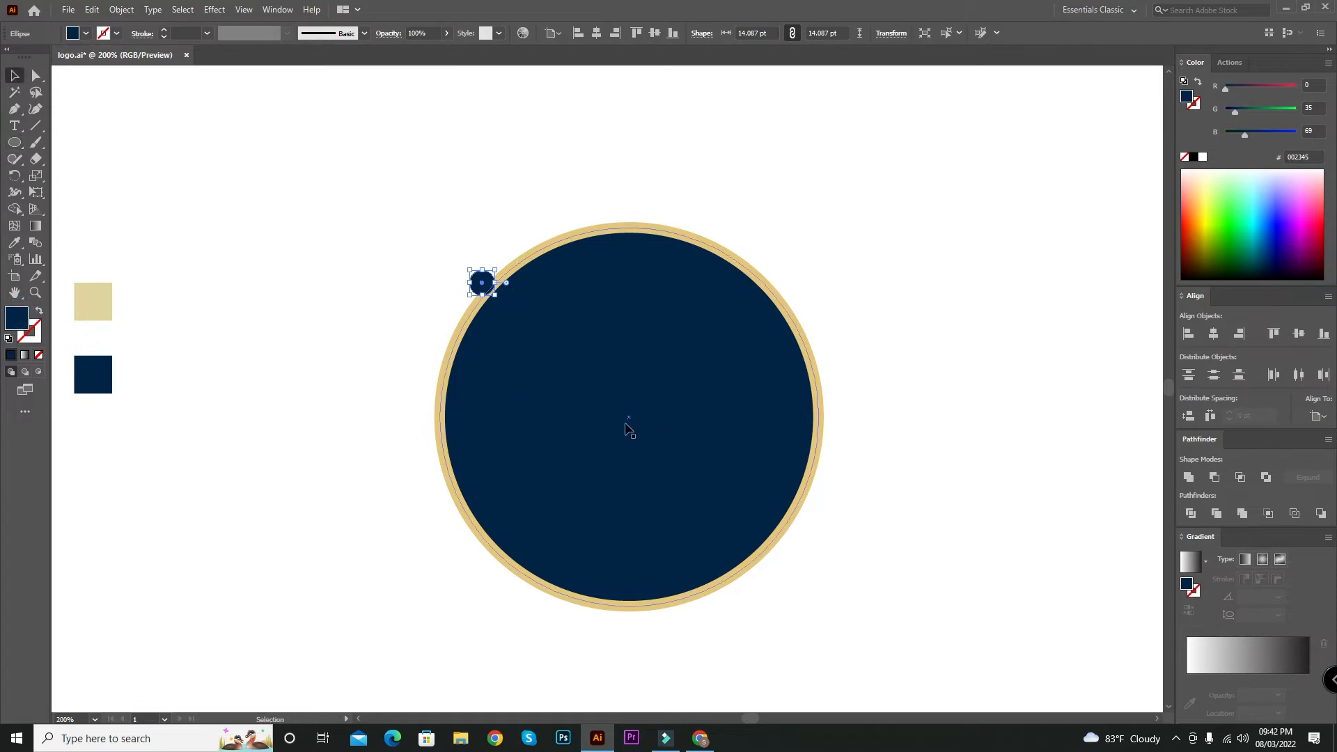
Reflect a copy of the small and large circles across a vertical axis through the large circle's centre
{"action": "left_click", "coordinate": [603, 393], "text": "shift"}
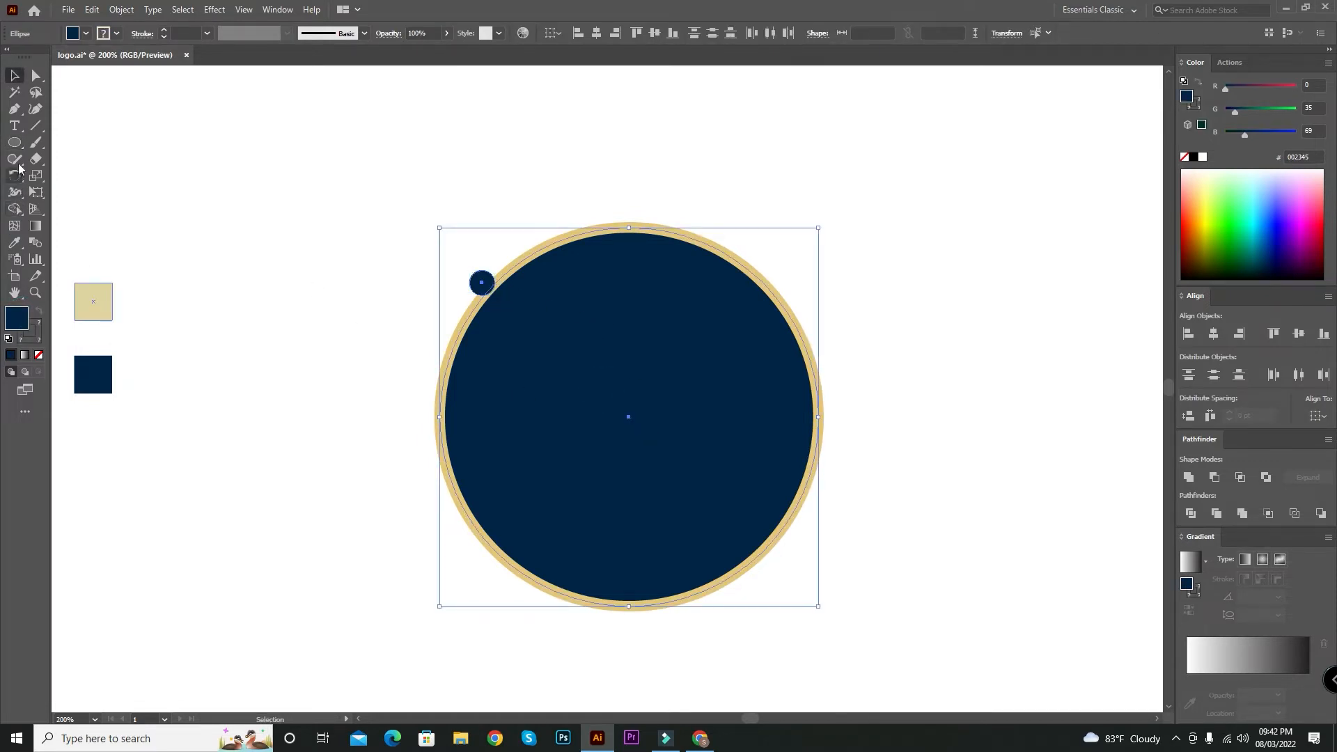
{"action": "left_click_drag", "start_coordinate": [19, 171], "coordinate": [76, 194]}
{"action": "left_click", "coordinate": [634, 421], "text": "alt"}
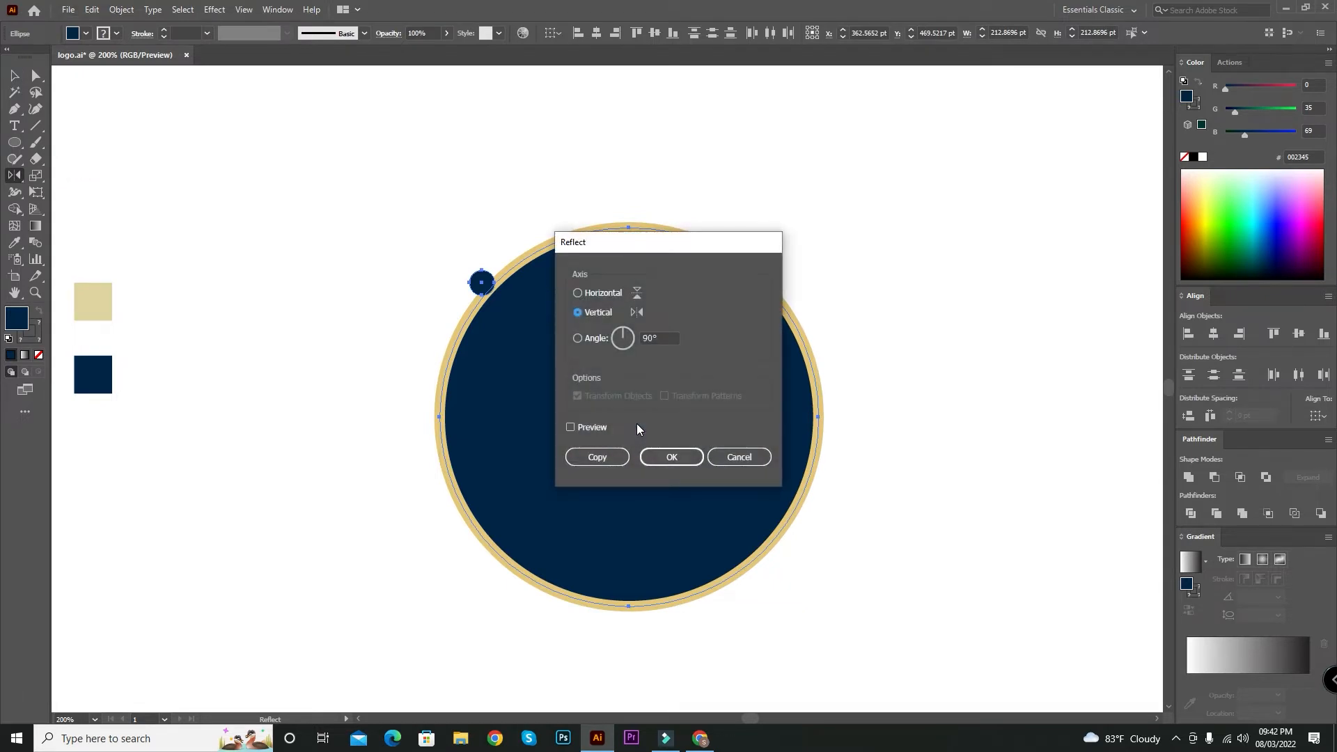
{"action": "left_click", "coordinate": [574, 427]}
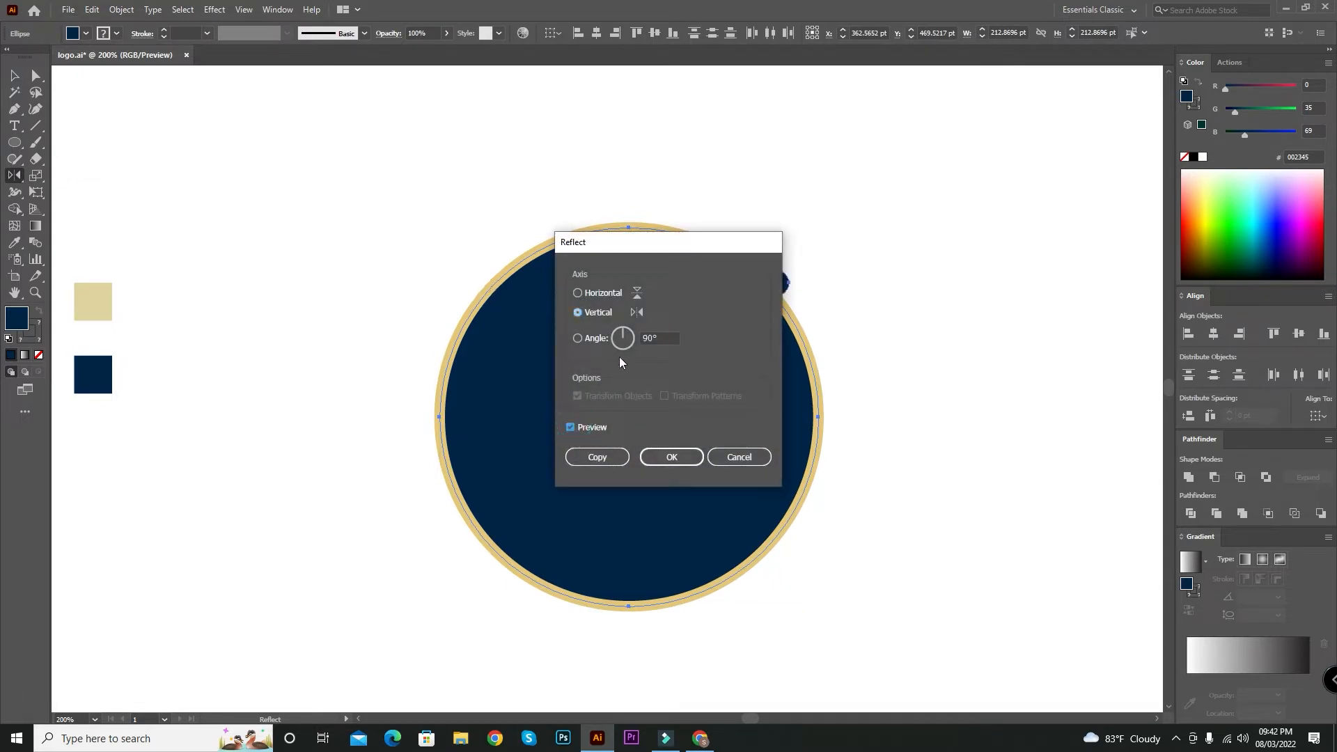
{"action": "left_click", "coordinate": [596, 457]}
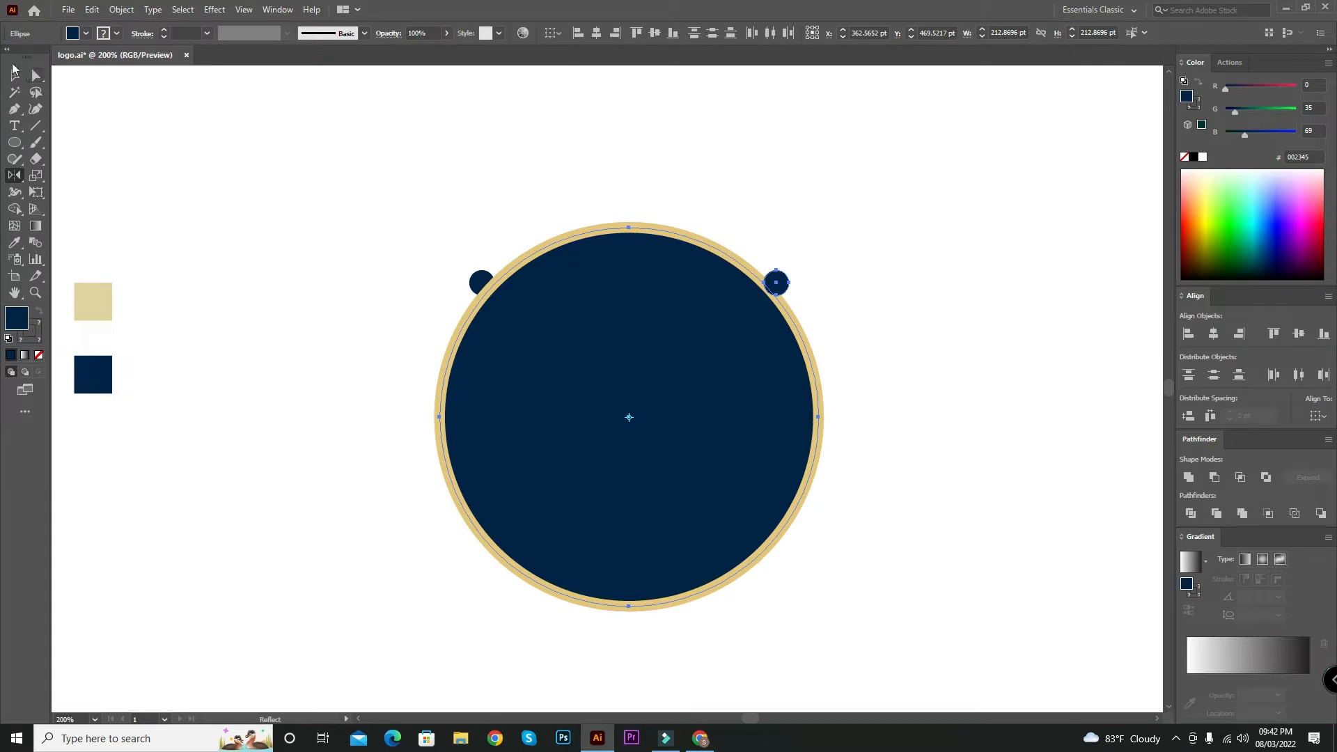
Delete the duplicate large circle produced by the reflection
{"action": "left_click", "coordinate": [14, 69]}
{"action": "left_click", "coordinate": [283, 119]}
{"action": "left_click", "coordinate": [711, 474]}
{"action": "key", "text": "Delete"}
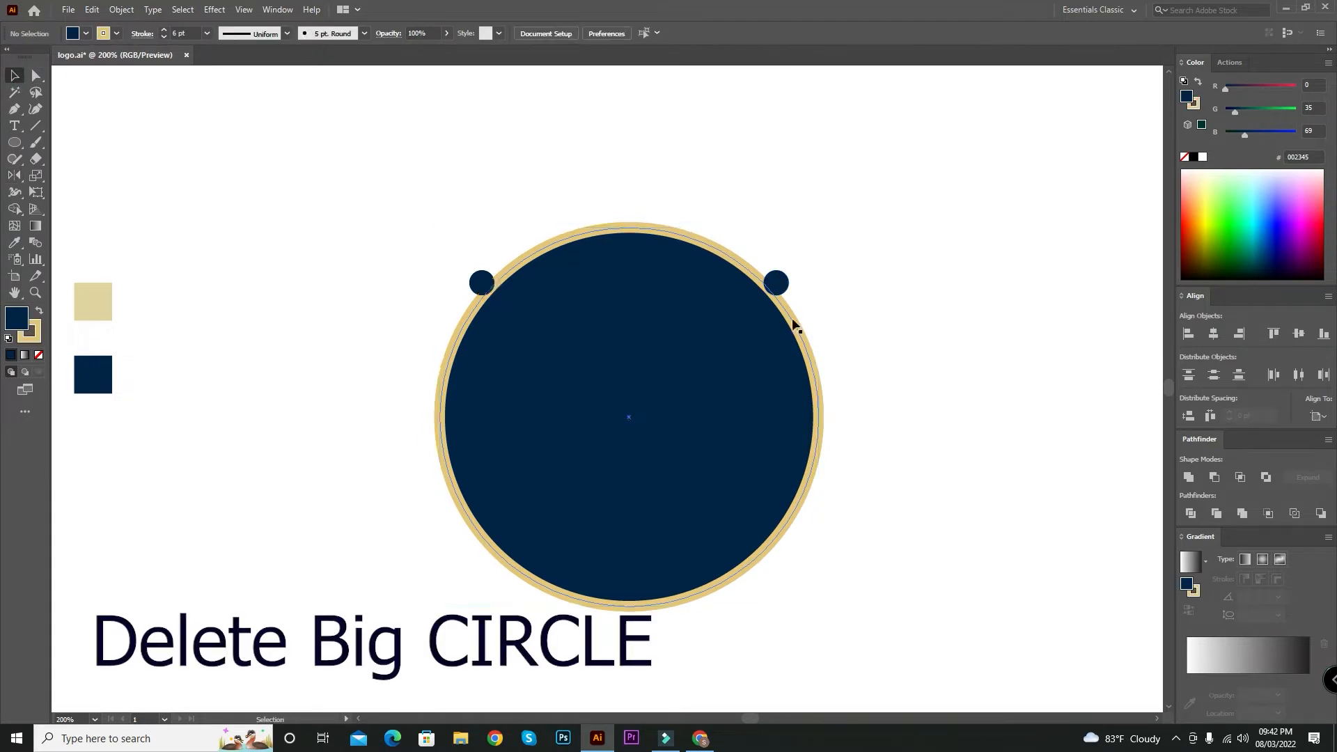
Group the two small circles on the large circle's upper edge
{"action": "left_click", "coordinate": [776, 282]}
{"action": "left_click", "coordinate": [481, 284]}
{"action": "left_click", "coordinate": [784, 291], "text": "shift"}
{"action": "key", "text": "a"}
{"action": "key", "text": "ctrl+g"}
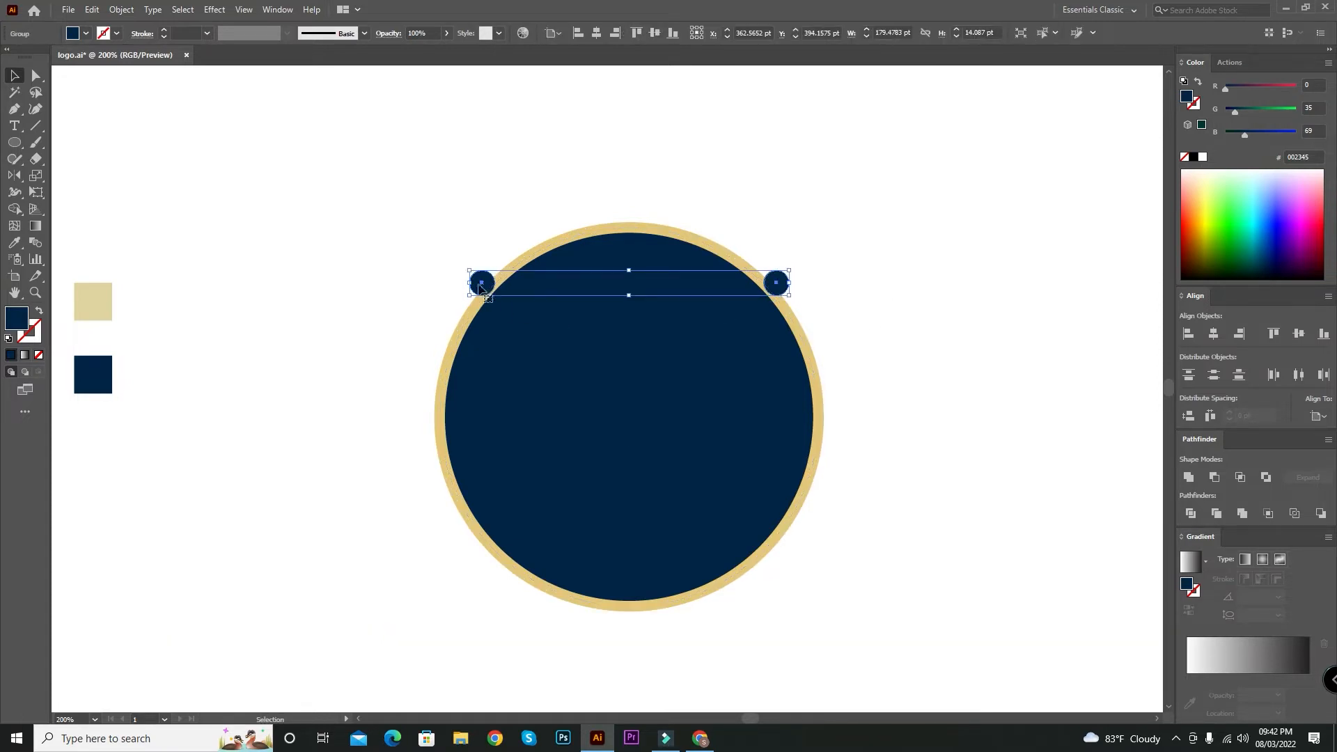
Copy the pair of small circles straight down to the large circle's lower edge and vertically centre all four as one group on it
{"action": "left_click_drag", "start_coordinate": [487, 286], "coordinate": [472, 556]}
{"action": "left_click", "coordinate": [784, 285], "text": "shift"}
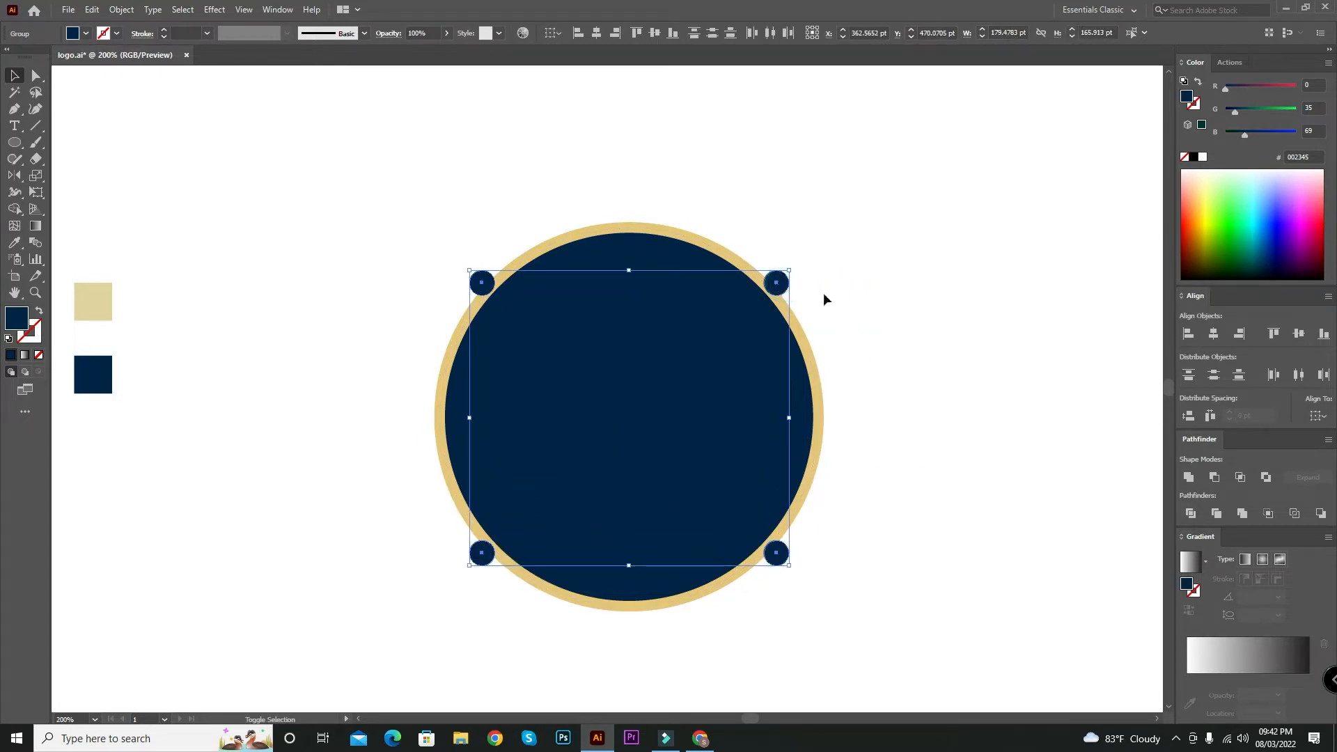
{"action": "left_click", "coordinate": [680, 407], "text": "shift"}
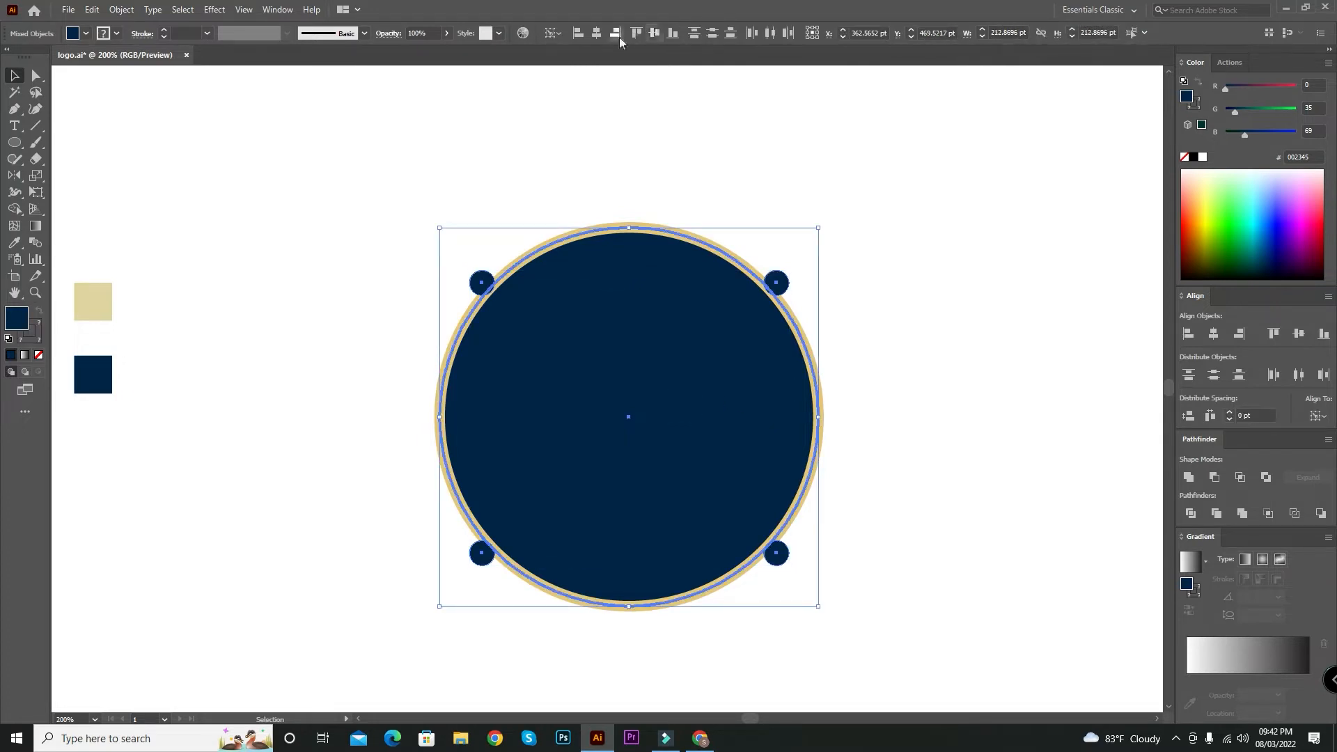
{"action": "left_click", "coordinate": [654, 33]}
{"action": "left_click", "coordinate": [968, 361]}
Offset the paths of the four small circles by 10 pt with miter joins
{"action": "left_click", "coordinate": [776, 279]}
{"action": "left_click", "coordinate": [123, 10]}
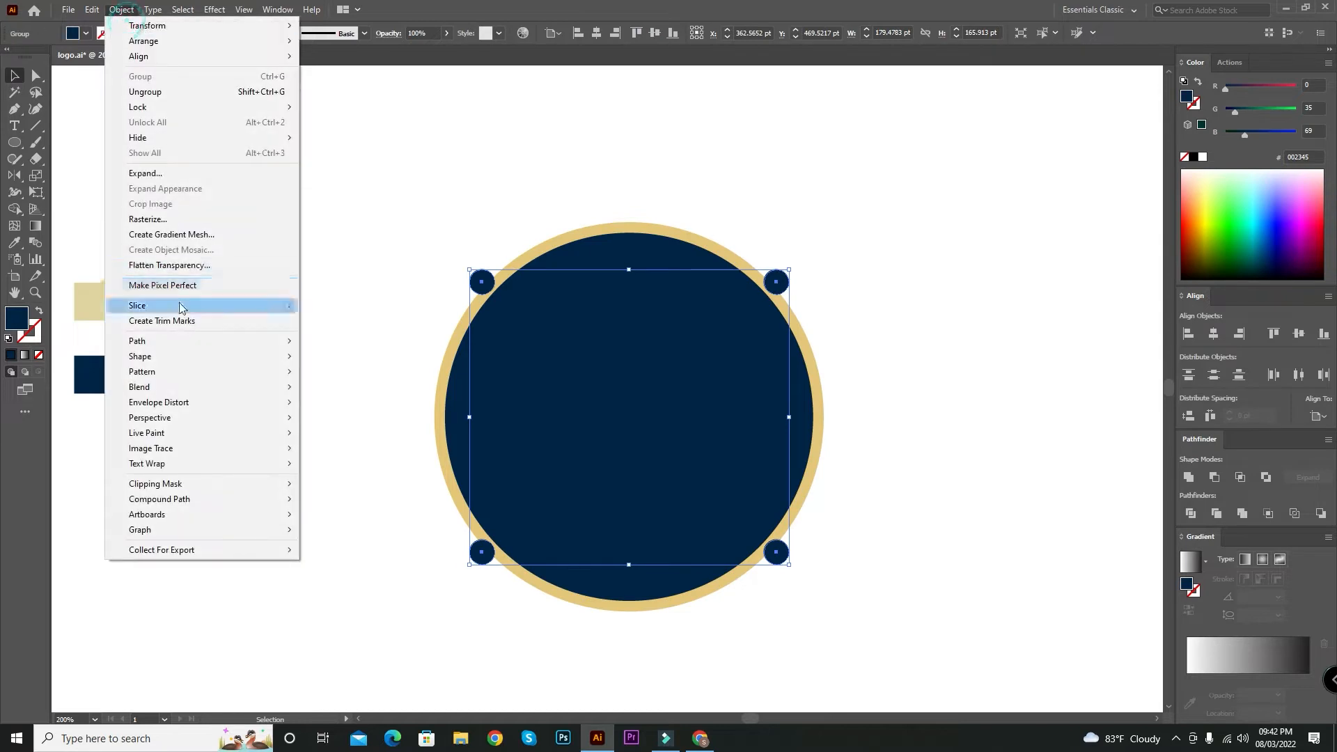
{"action": "mouse_move", "coordinate": [186, 342]}
{"action": "left_click", "coordinate": [392, 391]}
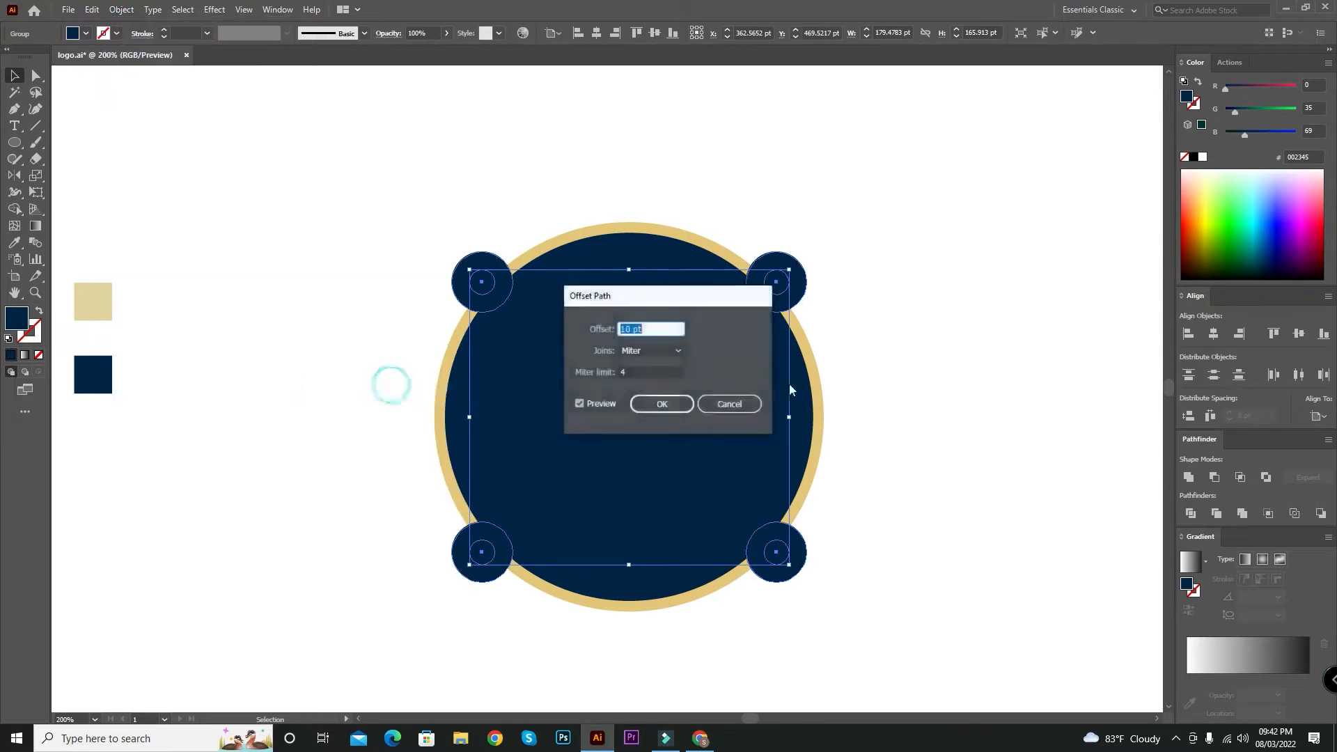
{"action": "left_click", "coordinate": [647, 411]}
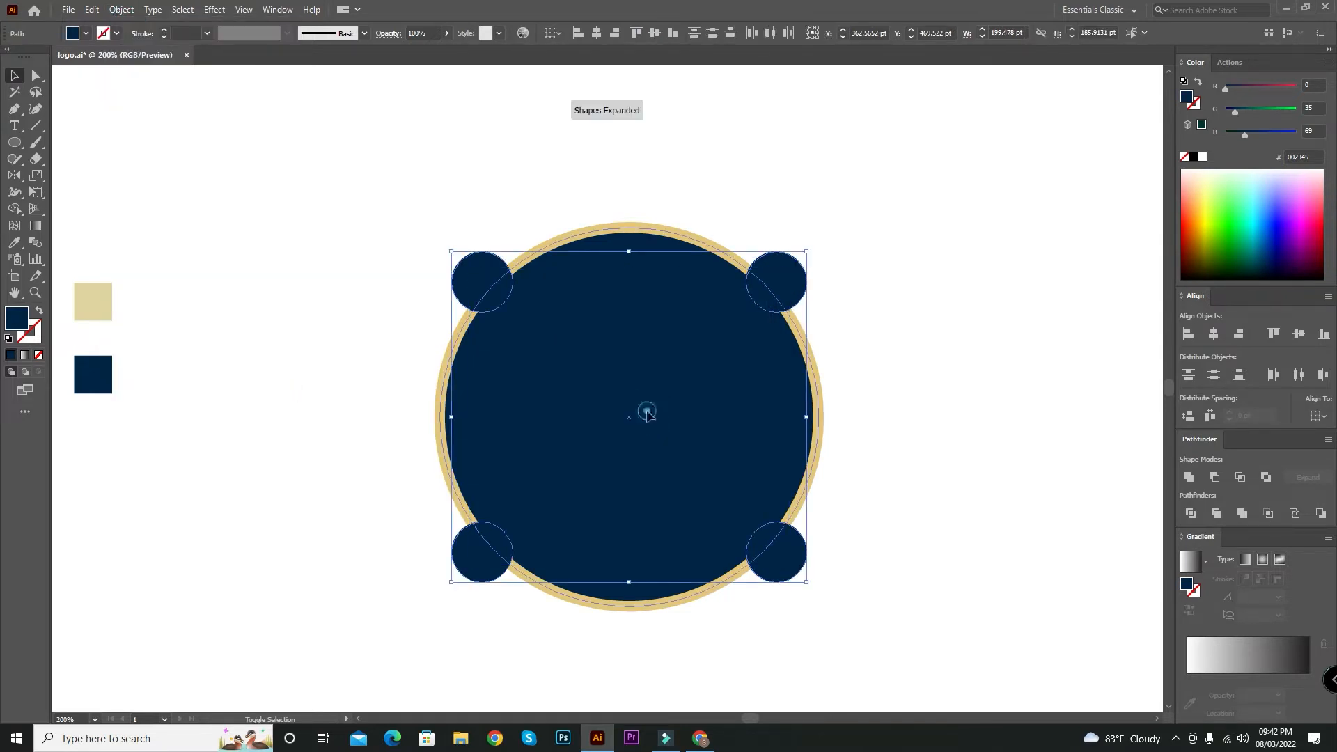
Cut the four offset circles out of the large circle with the Shape Builder, leaving a rounded notch around each small circle
{"action": "left_click", "coordinate": [630, 417], "text": "shift"}
{"action": "left_click", "coordinate": [13, 208]}
{"action": "left_click_drag", "start_coordinate": [471, 573], "coordinate": [448, 587]}
{"action": "left_click_drag", "start_coordinate": [771, 540], "coordinate": [766, 547]}
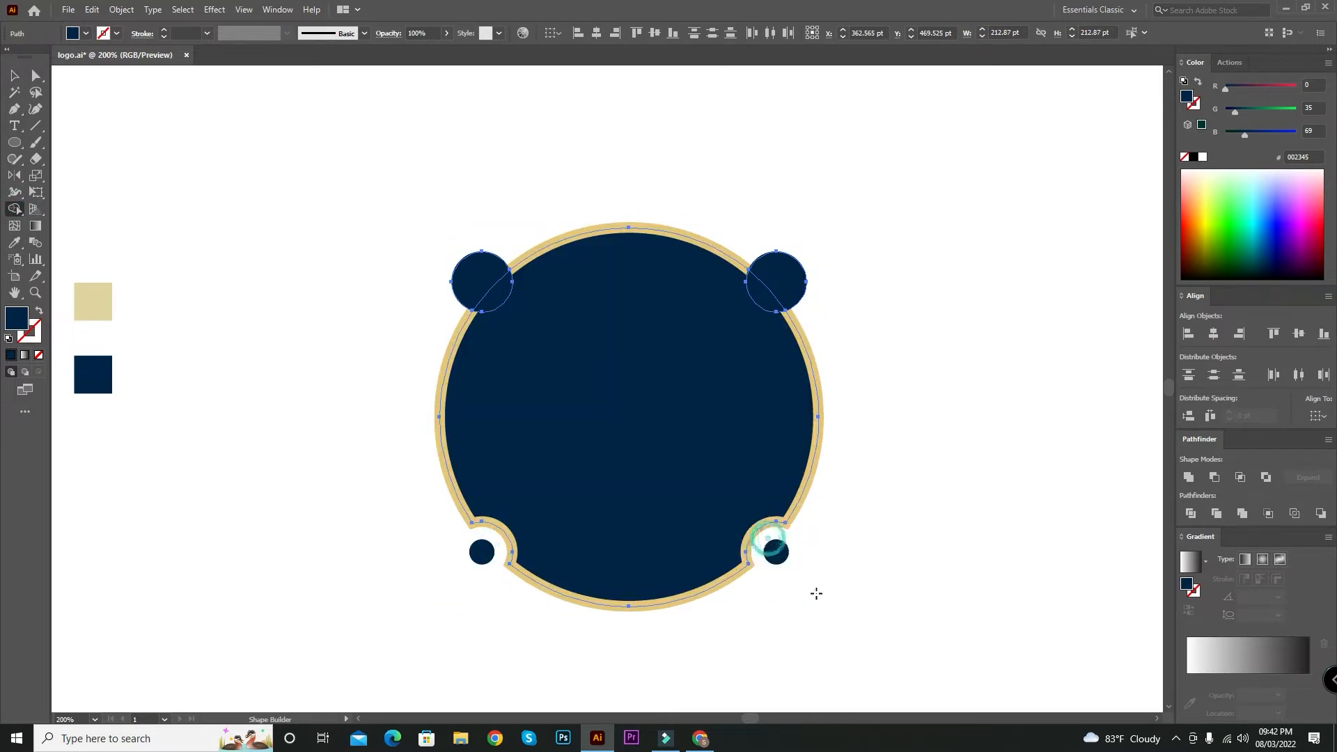
{"action": "left_click_drag", "start_coordinate": [768, 300], "coordinate": [819, 268]}
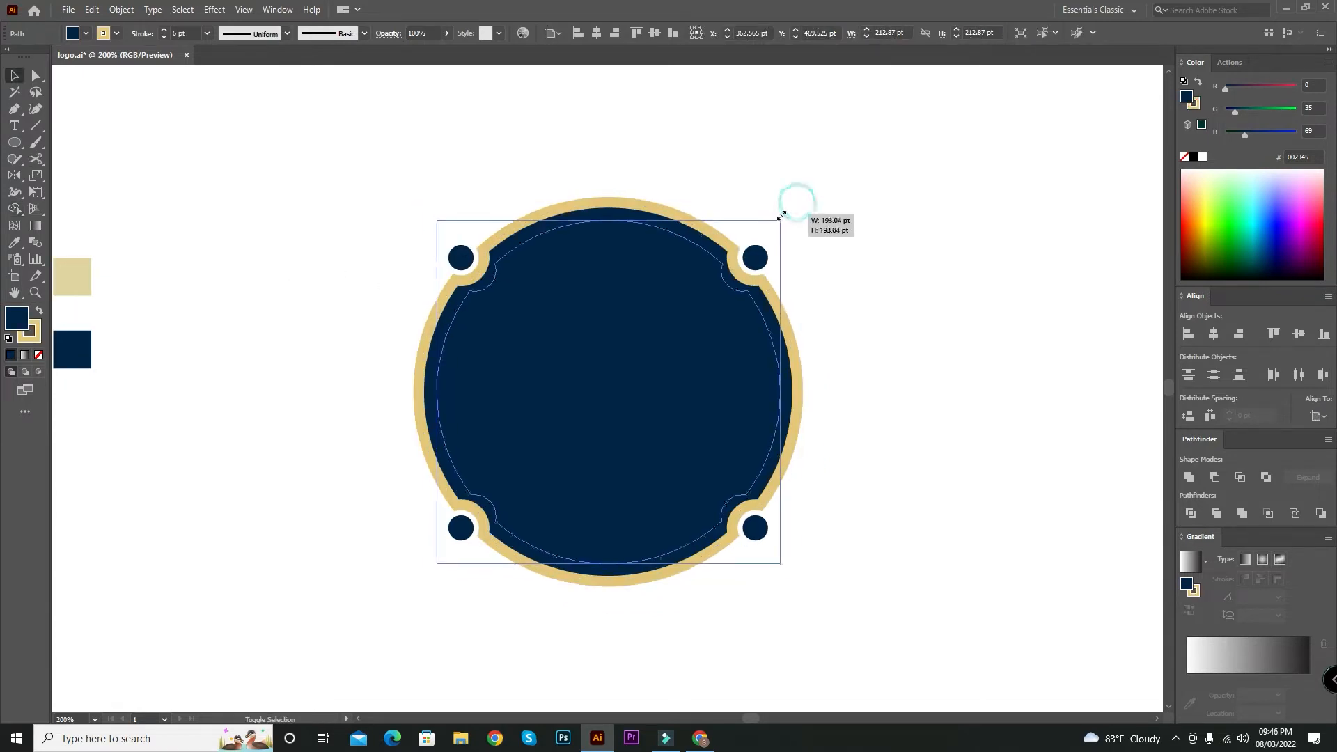
Scale a front copy of the notched shape about its centre to about 179.5 pt wide, forming an inner gold border
{"action": "left_click", "coordinate": [890, 330]}
{"action": "left_click", "coordinate": [687, 382]}
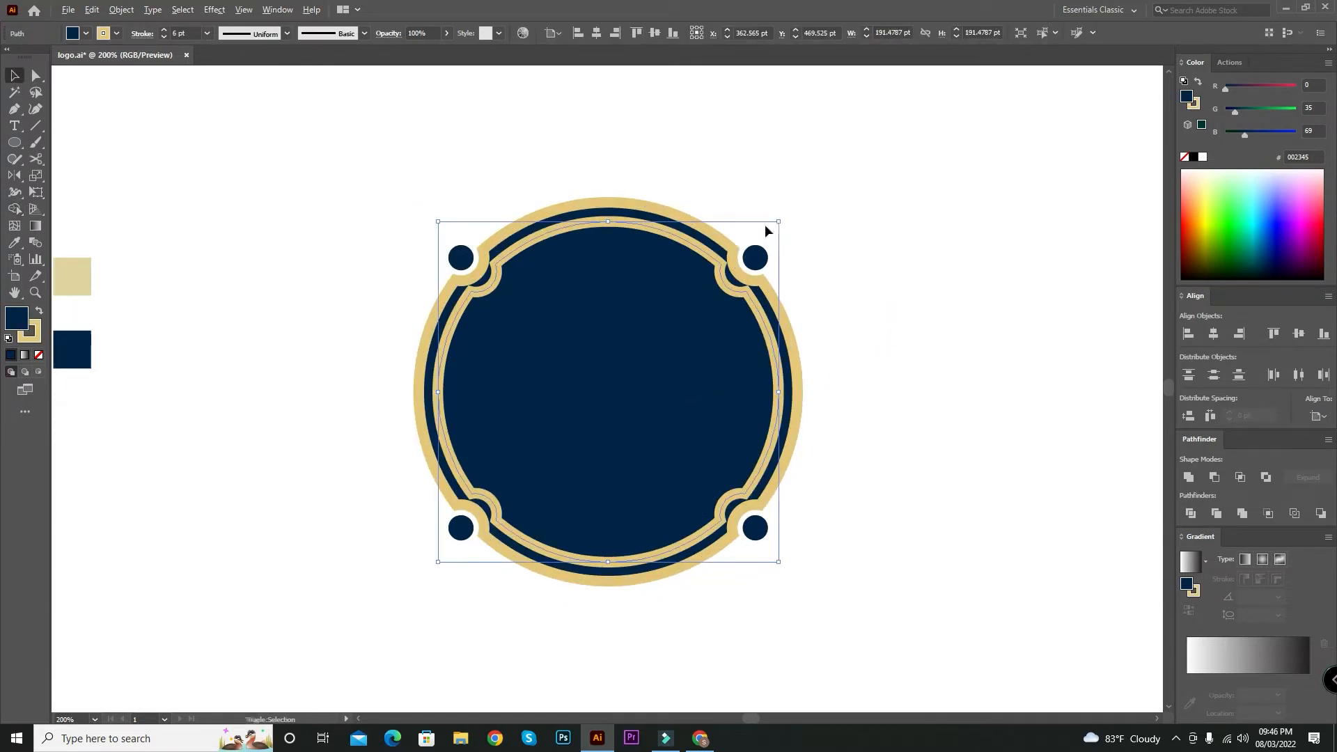
{"action": "left_click_drag", "start_coordinate": [779, 222], "coordinate": [770, 218]}
{"action": "left_click", "coordinate": [865, 345]}
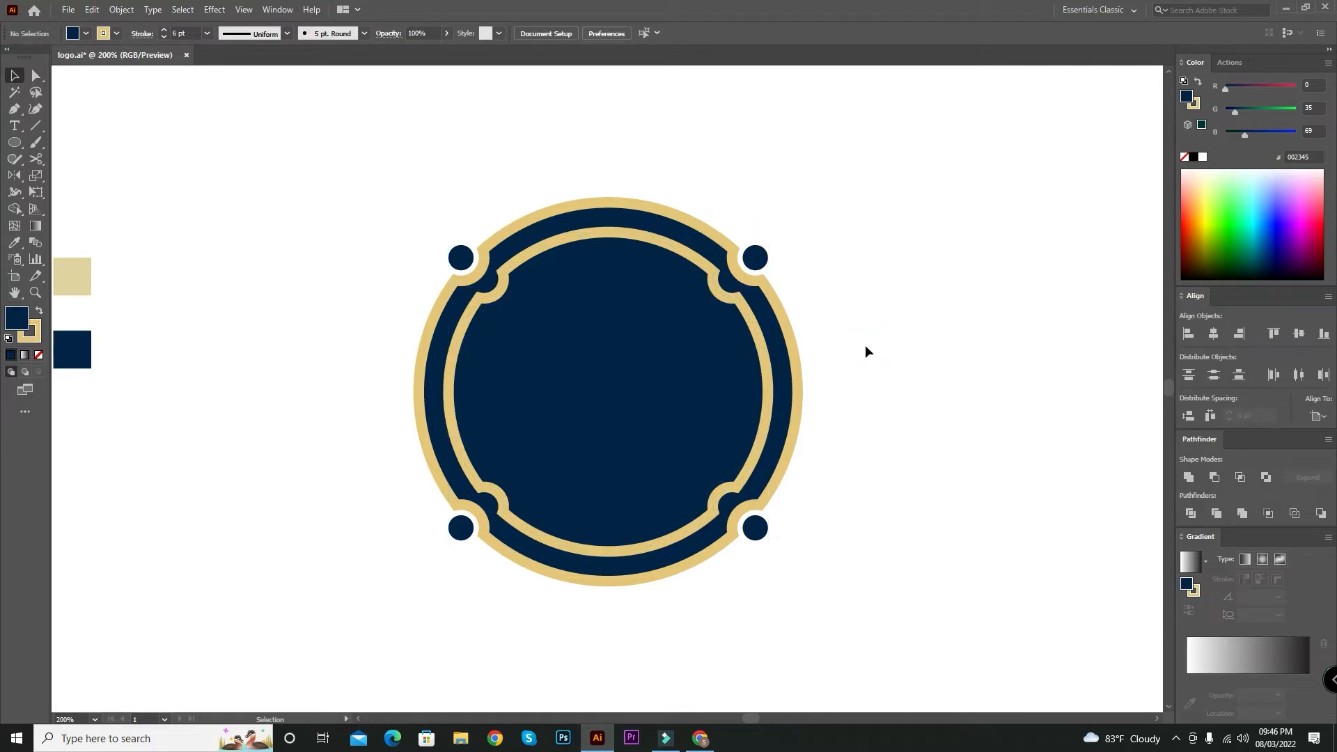
Draw a circle about 137.7 pt in diameter from the centre of the inner notched shape
{"action": "key", "text": "ctrl+plus"}
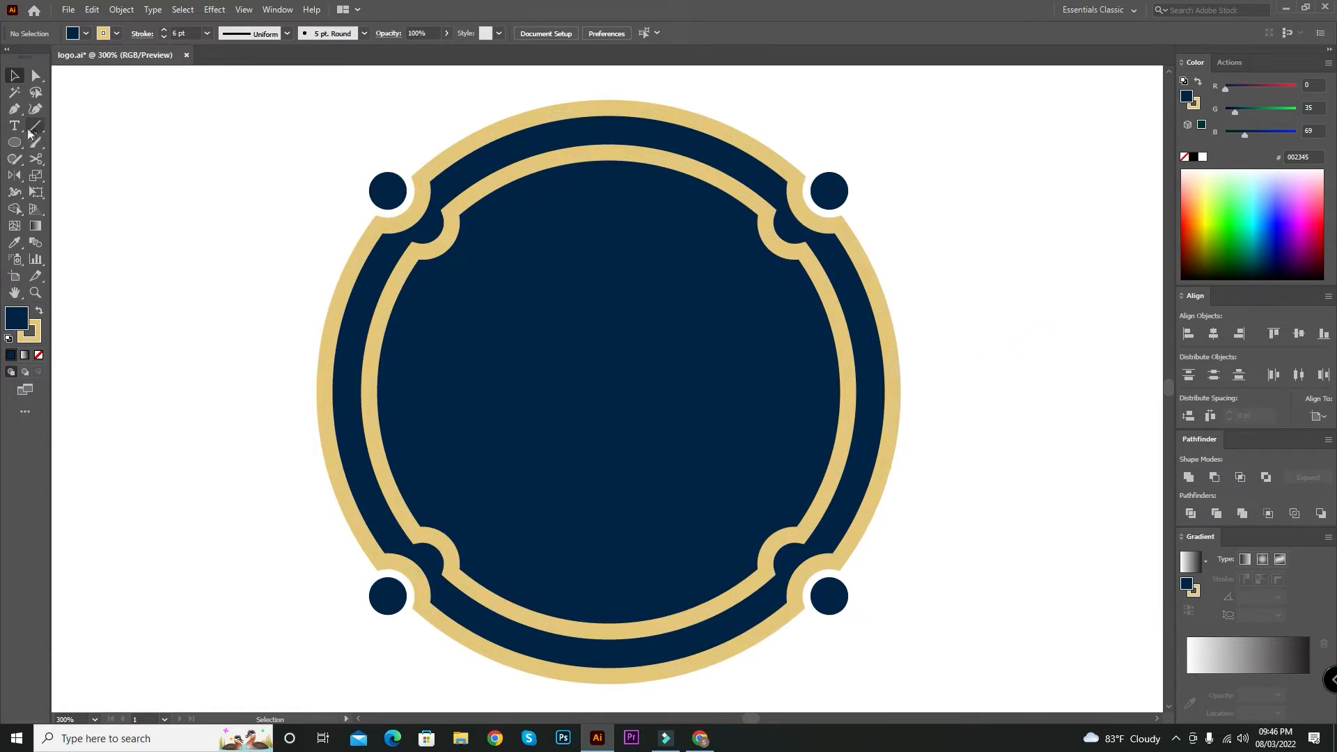
{"action": "left_click_drag", "start_coordinate": [14, 142], "coordinate": [70, 176]}
{"action": "left_click_drag", "start_coordinate": [610, 390], "coordinate": [794, 473]}
{"action": "left_click", "coordinate": [14, 75]}
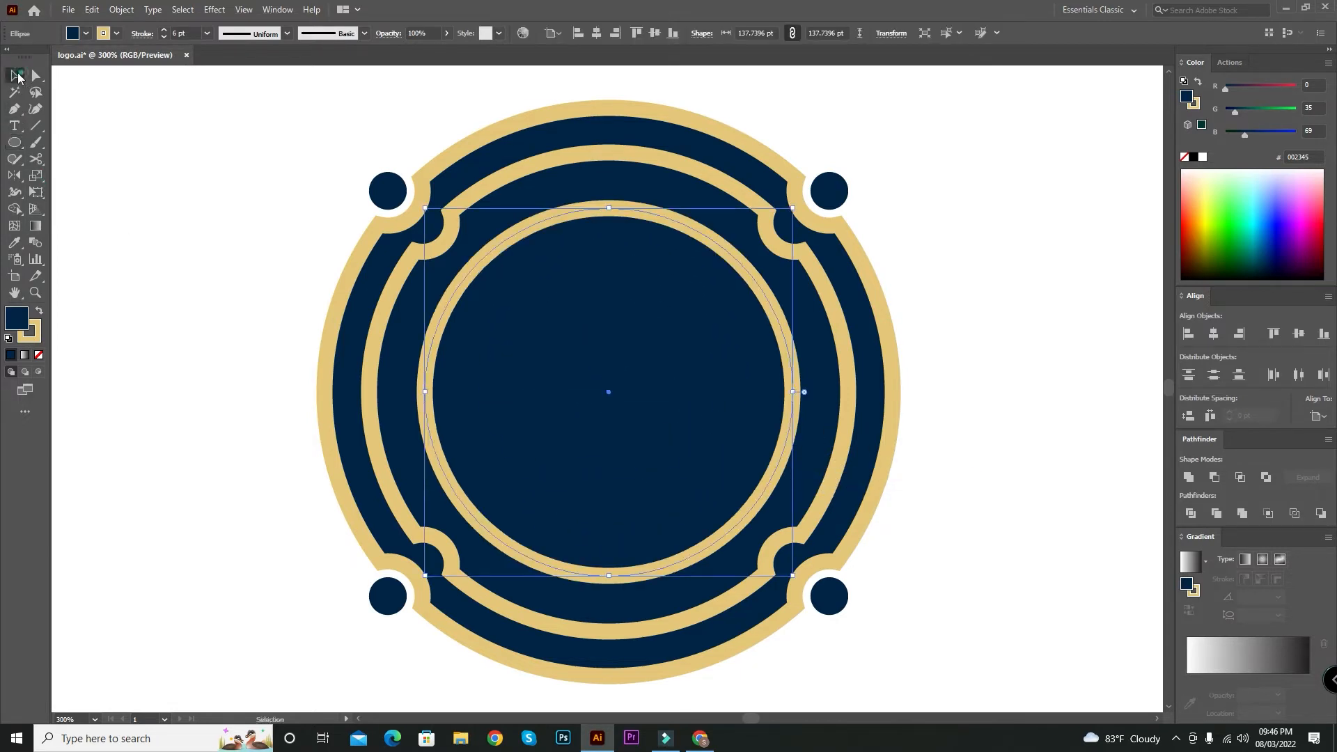
Align the new circle to the centre of the inner notched shape, using the notched shape as key object
{"action": "left_click", "coordinate": [397, 344], "text": "shift"}
{"action": "left_click", "coordinate": [399, 345]}
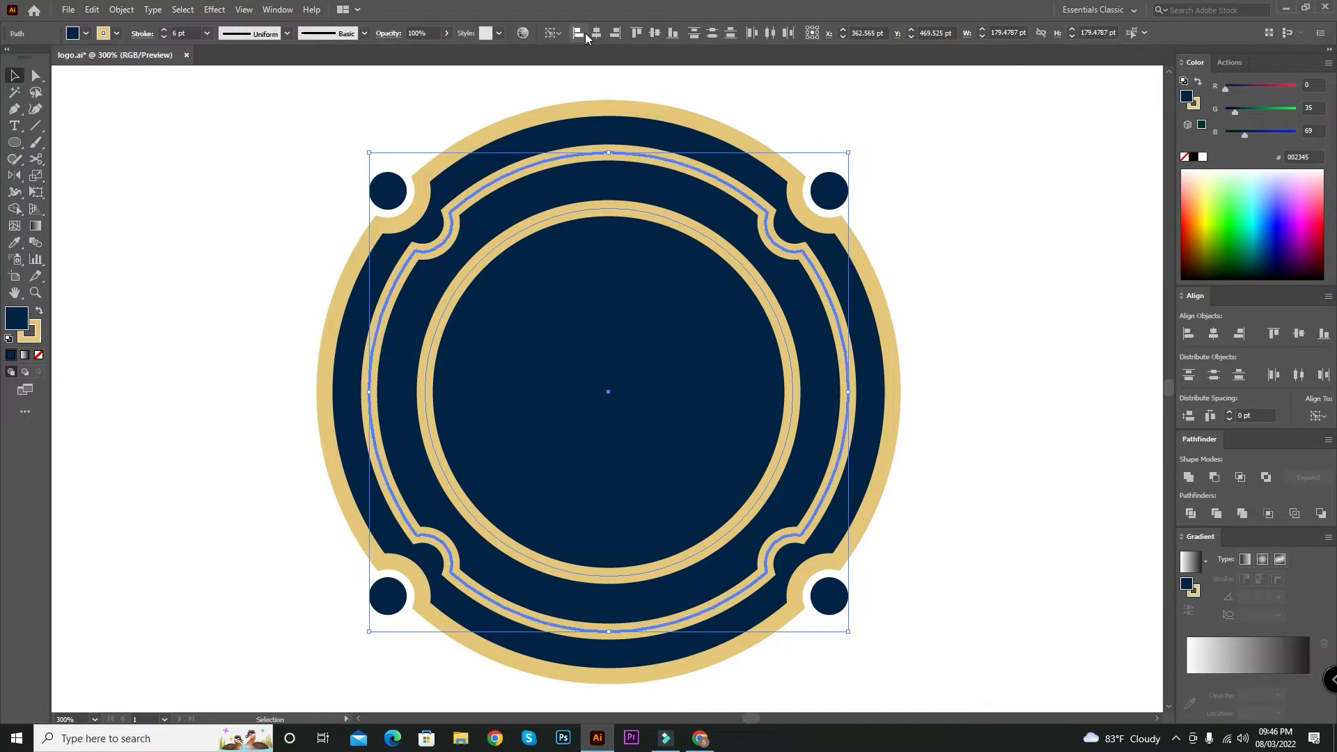
{"action": "left_click", "coordinate": [955, 304]}
Set the innermost circle's stroke weight to 1 pt
{"action": "left_click", "coordinate": [650, 403]}
{"action": "left_click", "coordinate": [165, 36]}
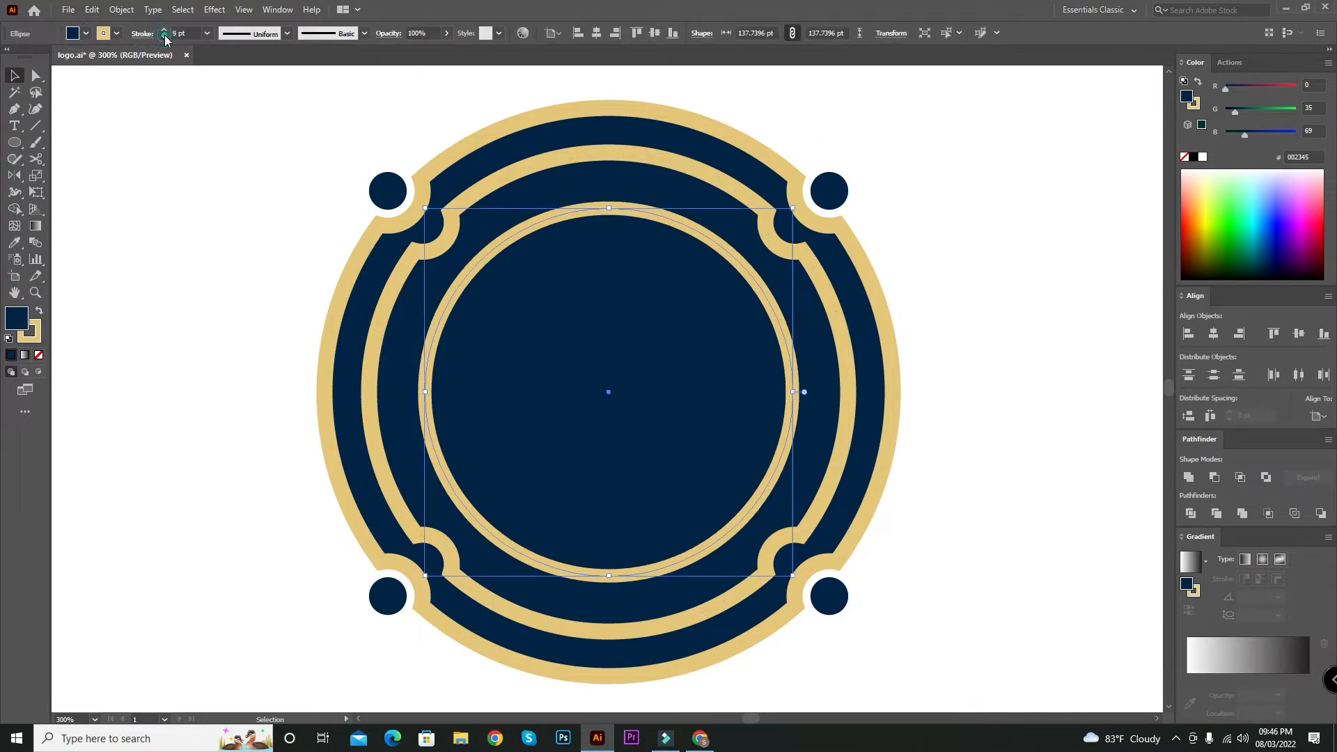
{"action": "left_click", "coordinate": [165, 37]}
{"action": "left_click", "coordinate": [165, 37]}
{"action": "left_click", "coordinate": [164, 37]}
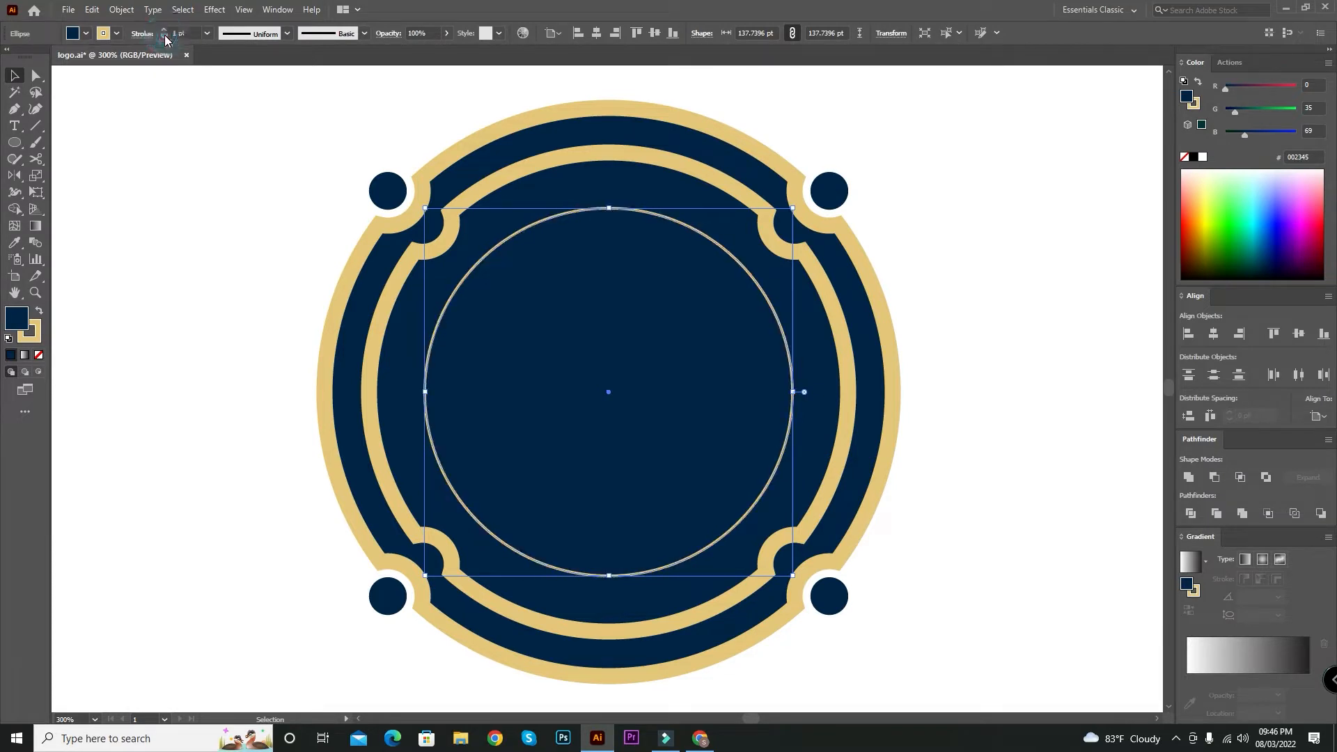
Split the innermost circle into upper and lower halves with the Scissors tool at its left and right anchor points
{"action": "left_click", "coordinate": [36, 159]}
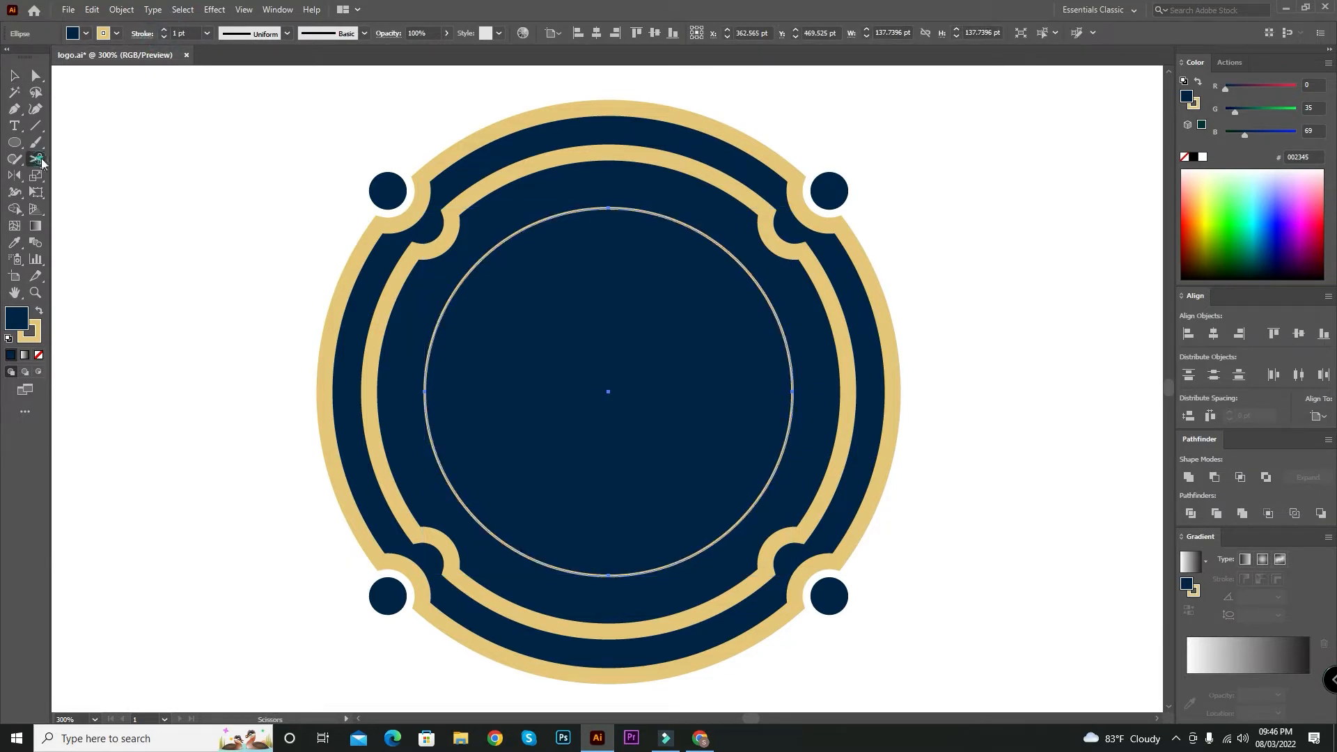
{"action": "left_click", "coordinate": [423, 392]}
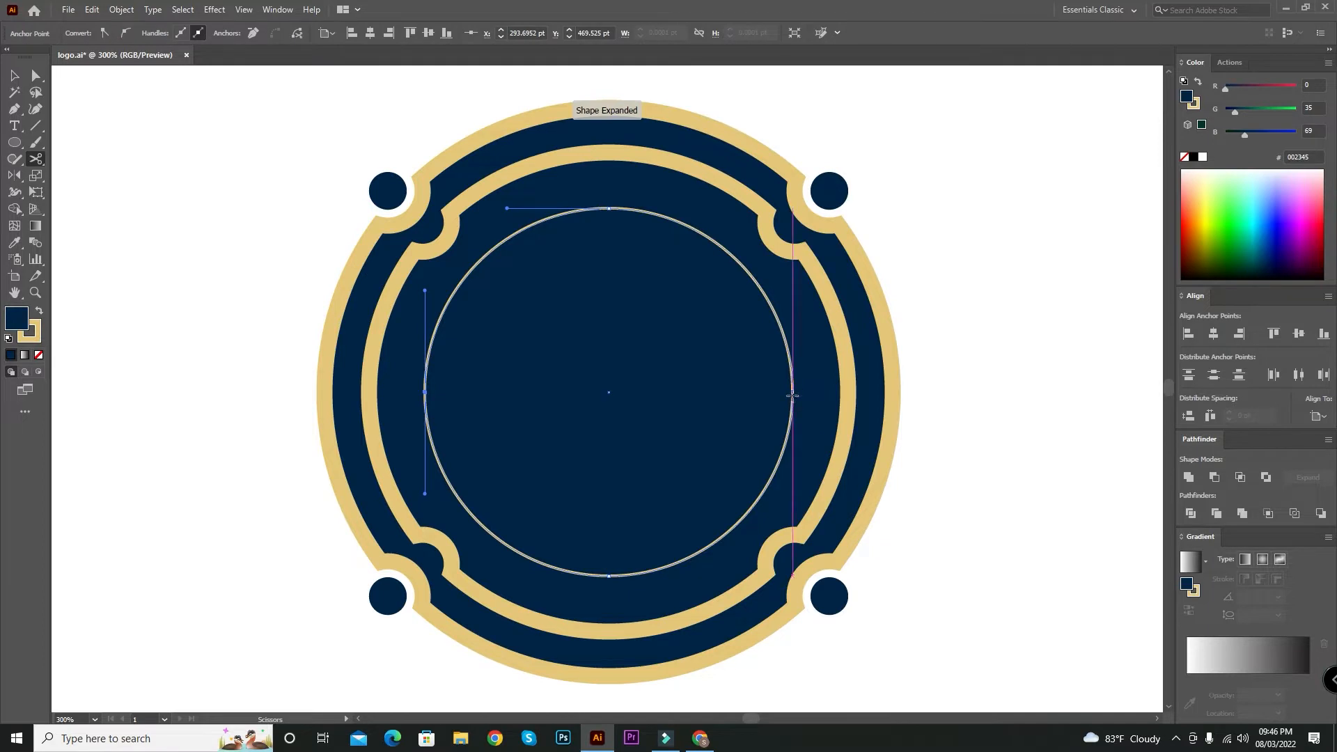
{"action": "left_click", "coordinate": [792, 393]}
{"action": "left_click", "coordinate": [15, 75]}
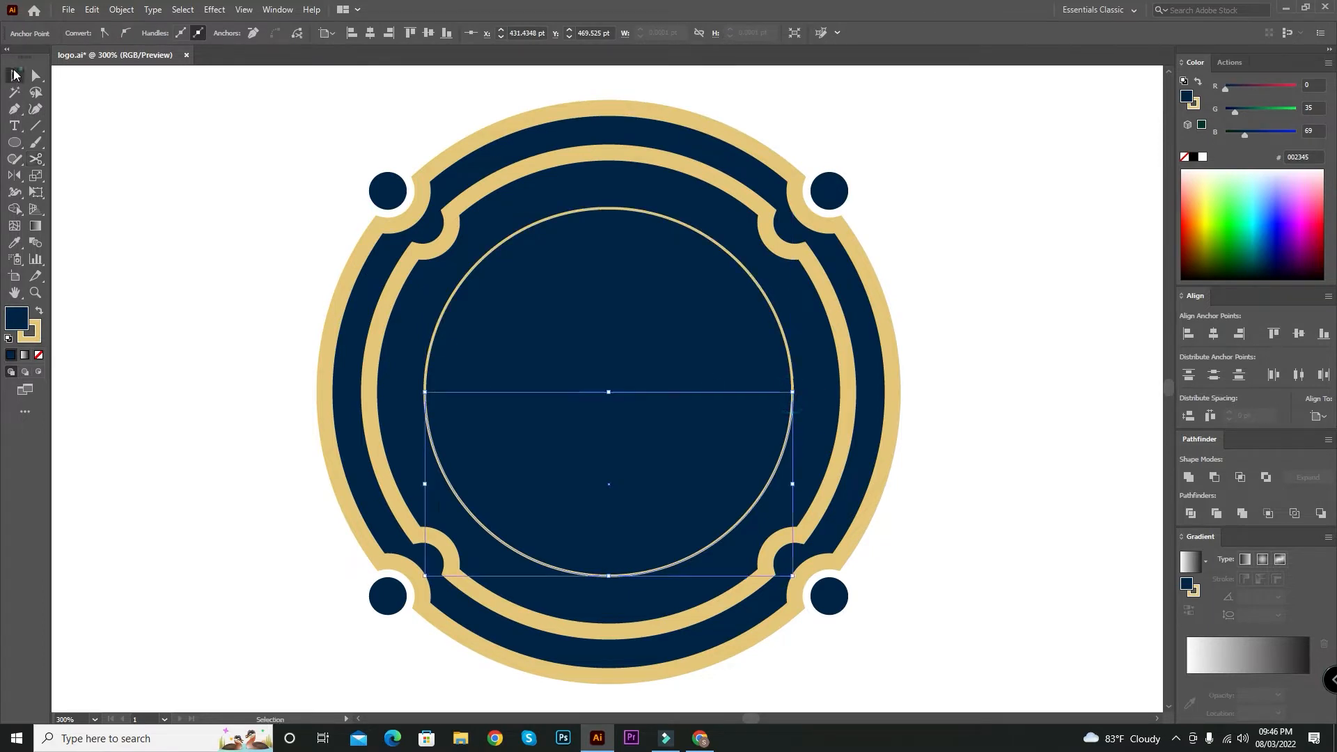
{"action": "left_click", "coordinate": [137, 167]}
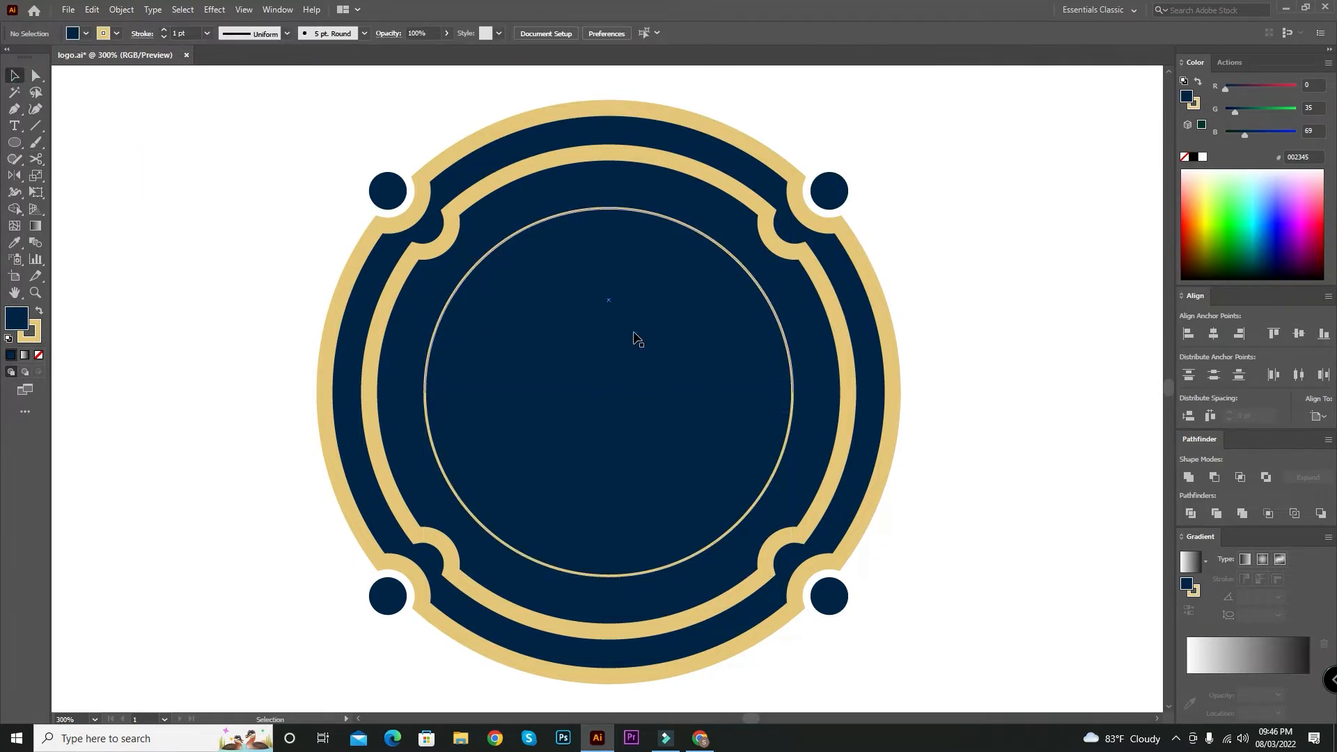
Place the text LOGO SLOGAN along the upper half of the innermost circle with the Type tool, replacing the placeholder text
{"action": "left_click", "coordinate": [635, 338]}
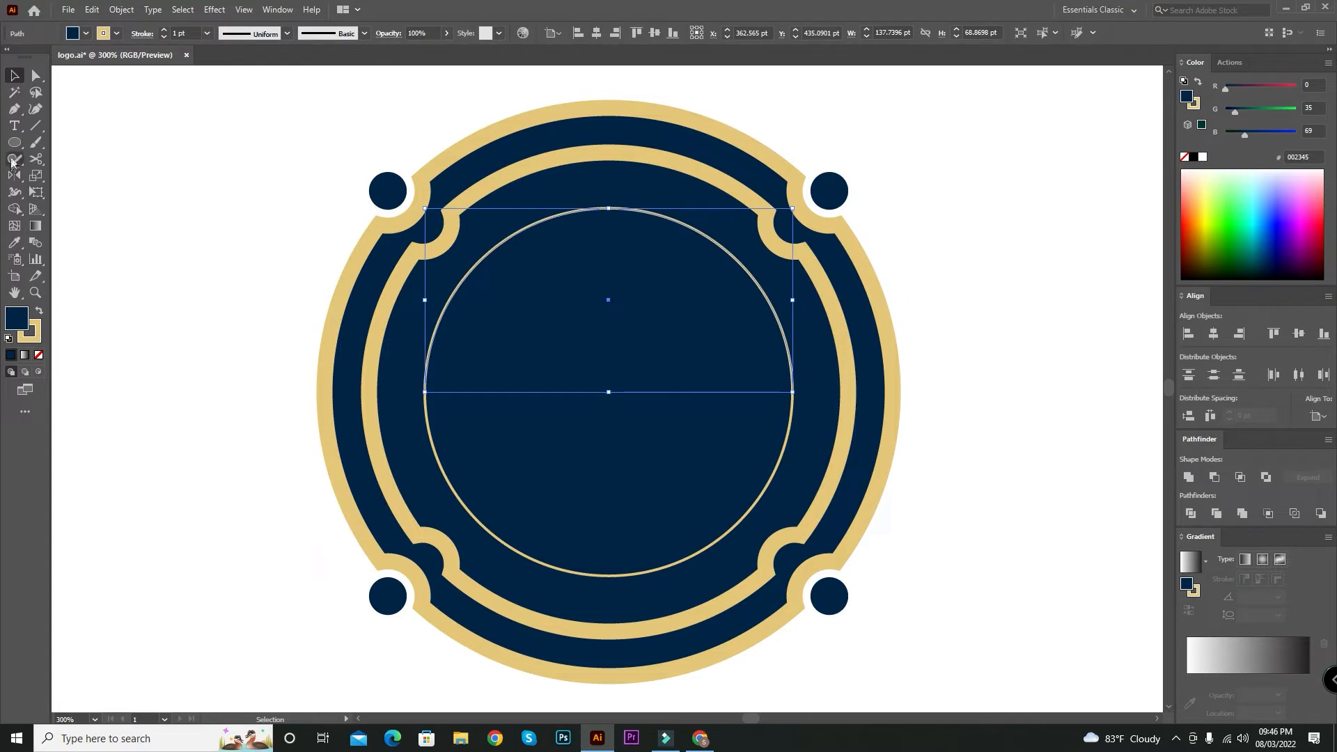
{"action": "left_click", "coordinate": [15, 128]}
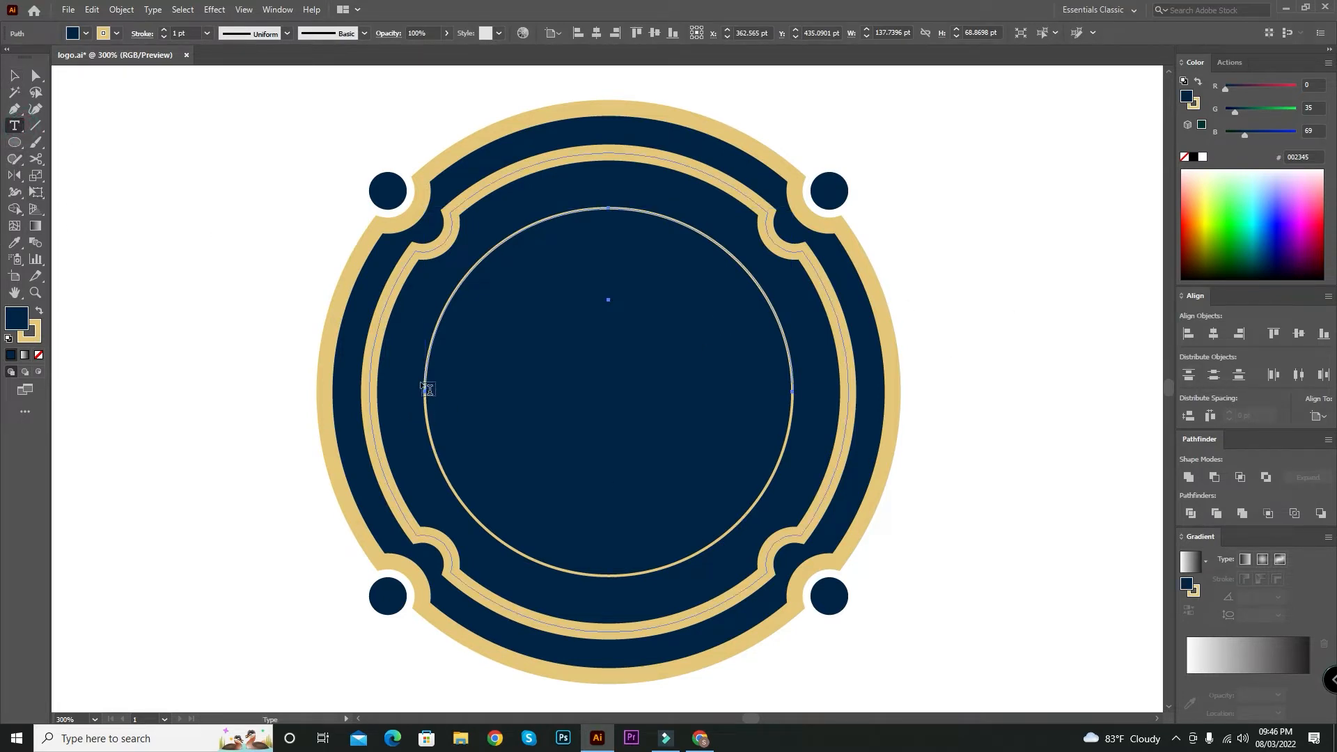
{"action": "left_click", "coordinate": [427, 386]}
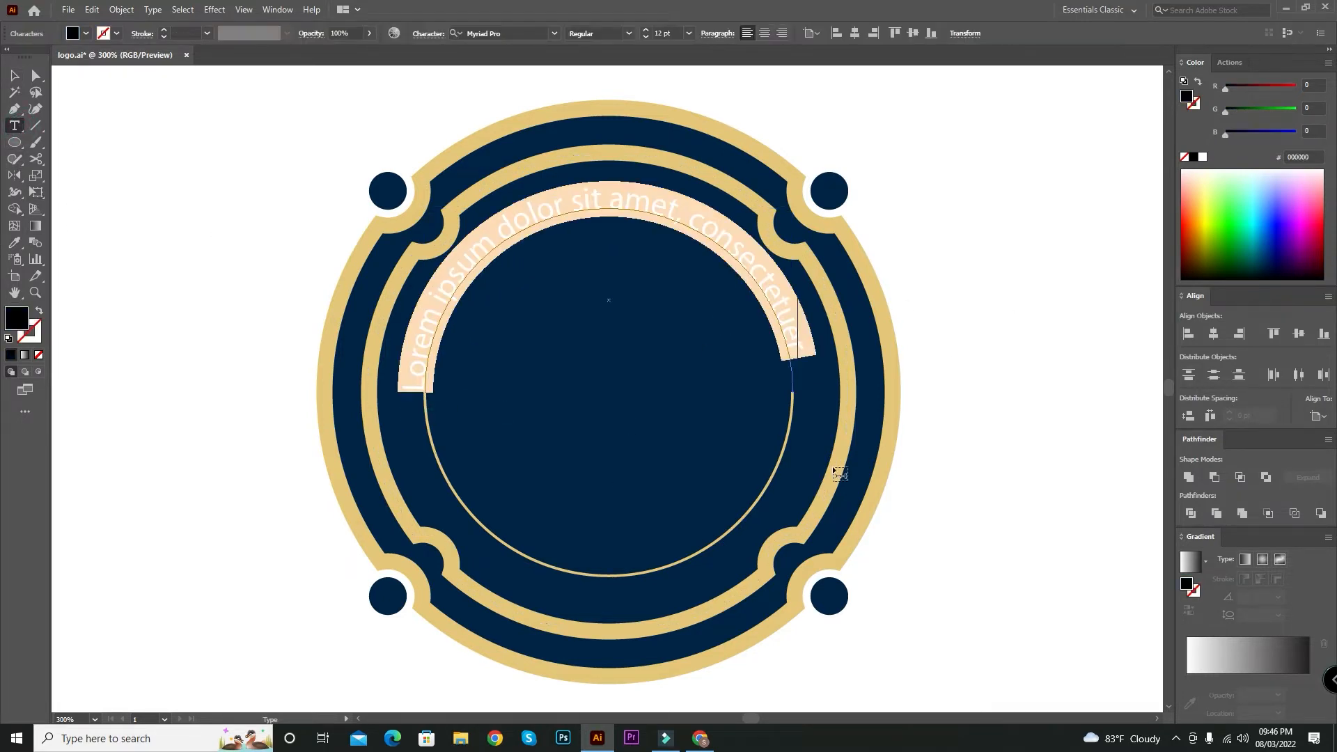
{"action": "key", "text": "BackSpace"}
{"action": "type", "text": "LOGO SLOGAN"}
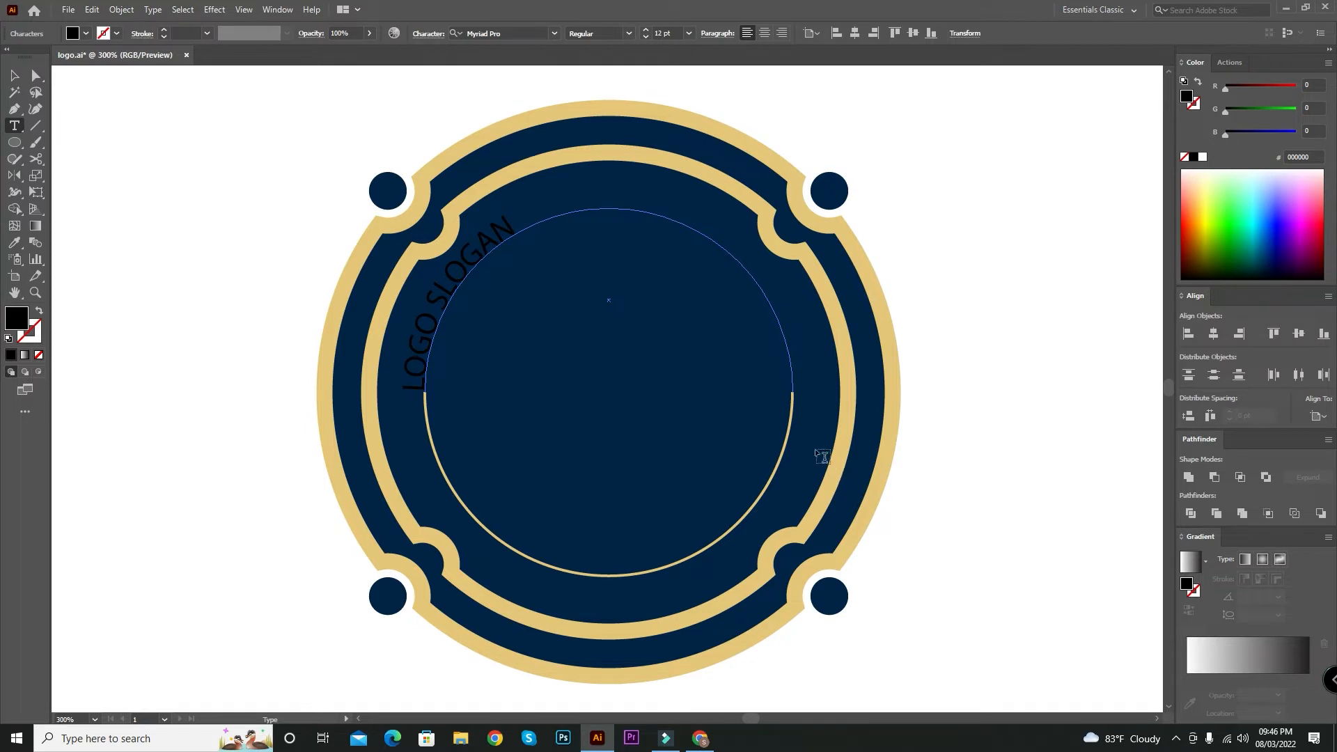
Center-align the LOGO SLOGAN text on its upper arc
{"action": "key", "text": "shift+Left"}
{"action": "key", "text": "shift+Left"}
{"action": "key", "text": "shift+Left"}
{"action": "key", "text": "shift+Left"}
{"action": "key", "text": "shift+Left"}
{"action": "key", "text": "shift+Left"}
{"action": "key", "text": "shift+Left"}
{"action": "key", "text": "shift+Left"}
{"action": "key", "text": "shift+Left"}
{"action": "key", "text": "shift+Left"}
{"action": "key", "text": "shift+Left"}
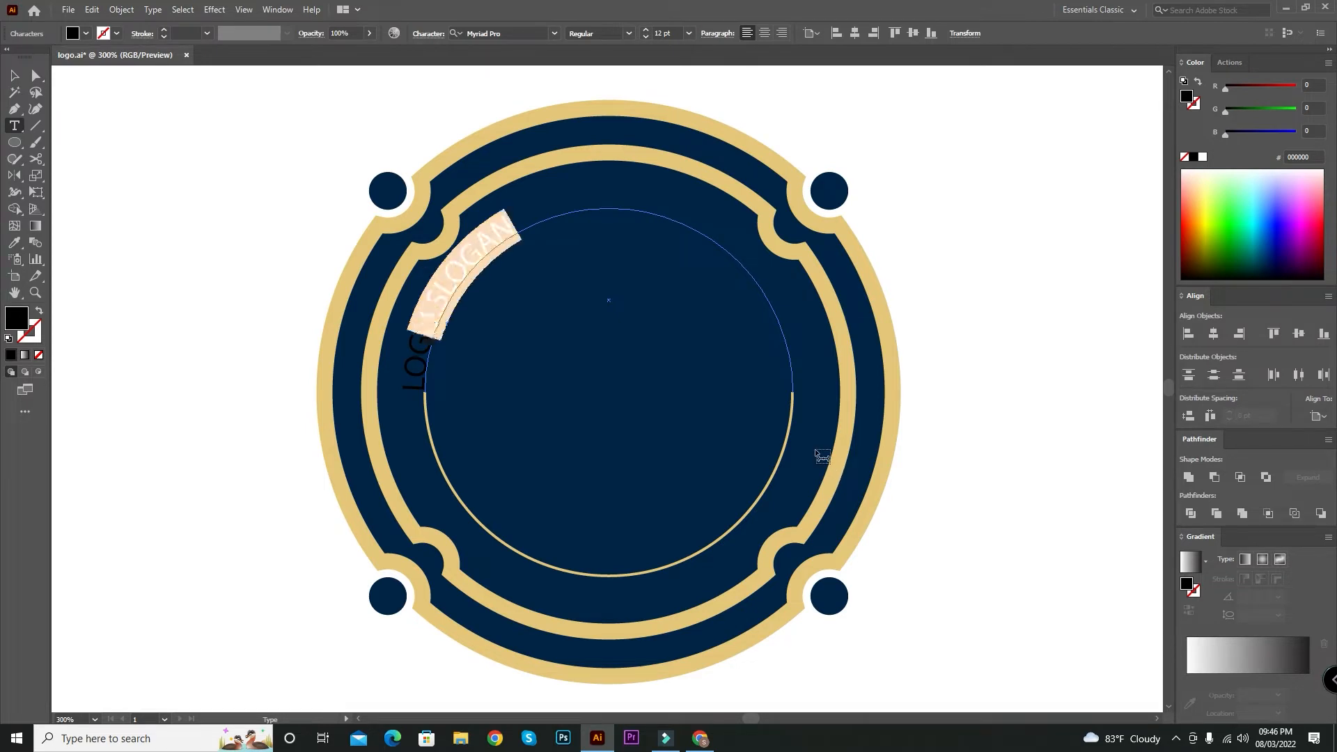
{"action": "left_click", "coordinate": [764, 33]}
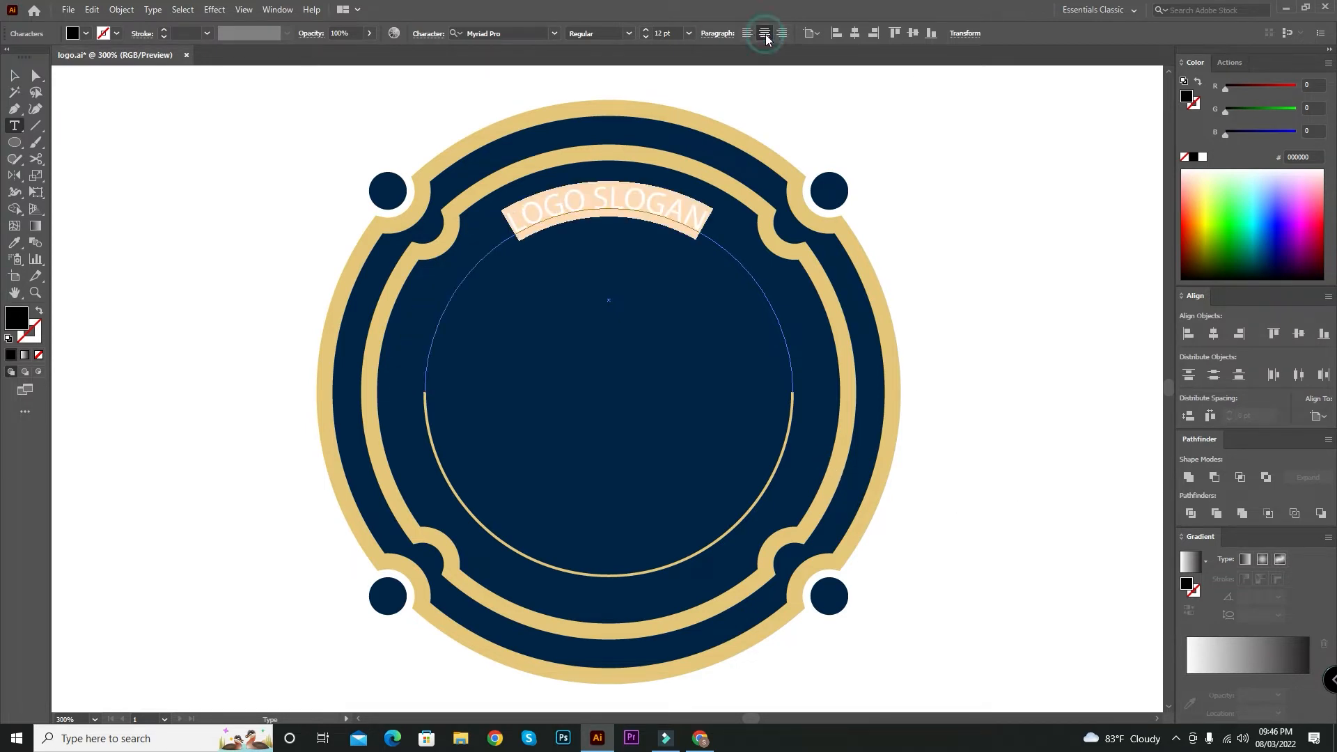
{"action": "left_click", "coordinate": [14, 76]}
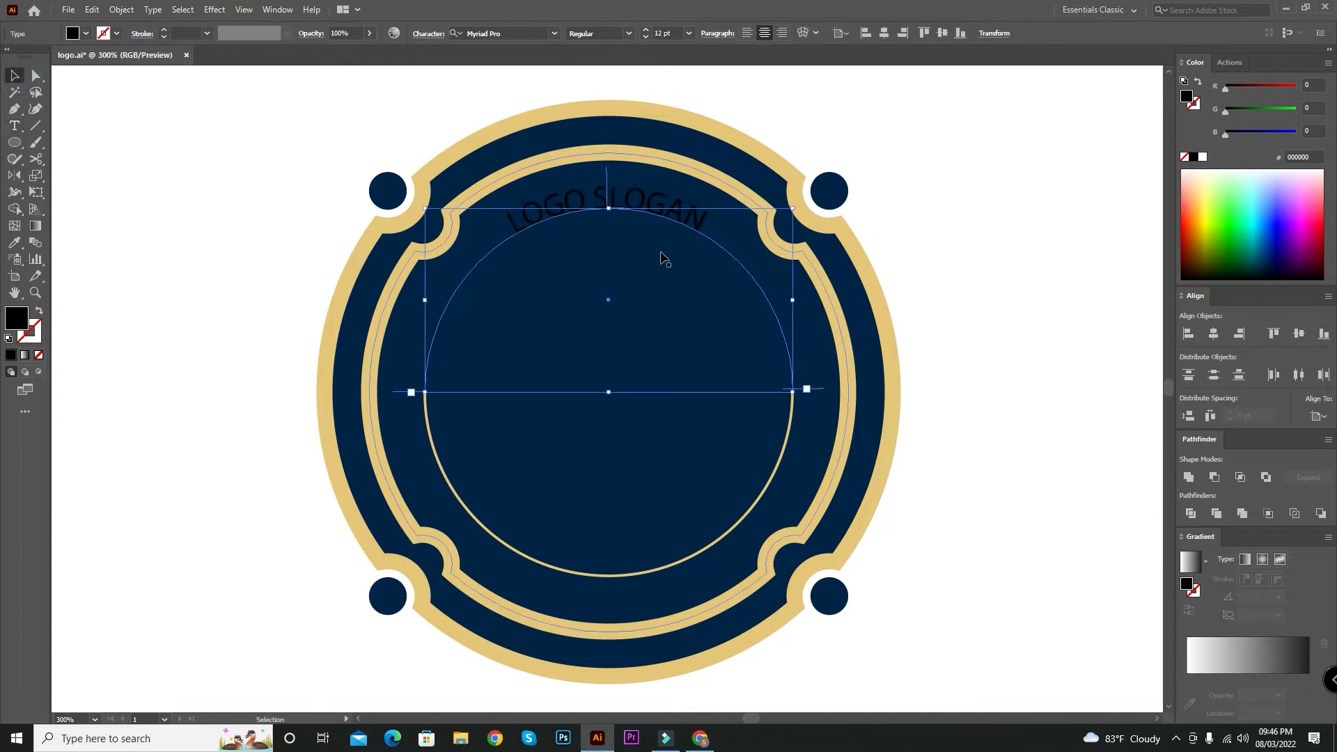
Widen the tracking of the LOGO SLOGAN text so its letters spread across the upper arc
{"action": "key", "text": "alt+Right"}
{"action": "key", "text": "alt+Right"}
{"action": "key", "text": "alt+Right"}
{"action": "key", "text": "alt+Right"}
{"action": "key", "text": "alt+Right"}
{"action": "key", "text": "alt+Right"}
{"action": "key", "text": "alt+Right"}
{"action": "key", "text": "alt+Right"}
{"action": "key", "text": "alt+Right"}
{"action": "key", "text": "alt+Right"}
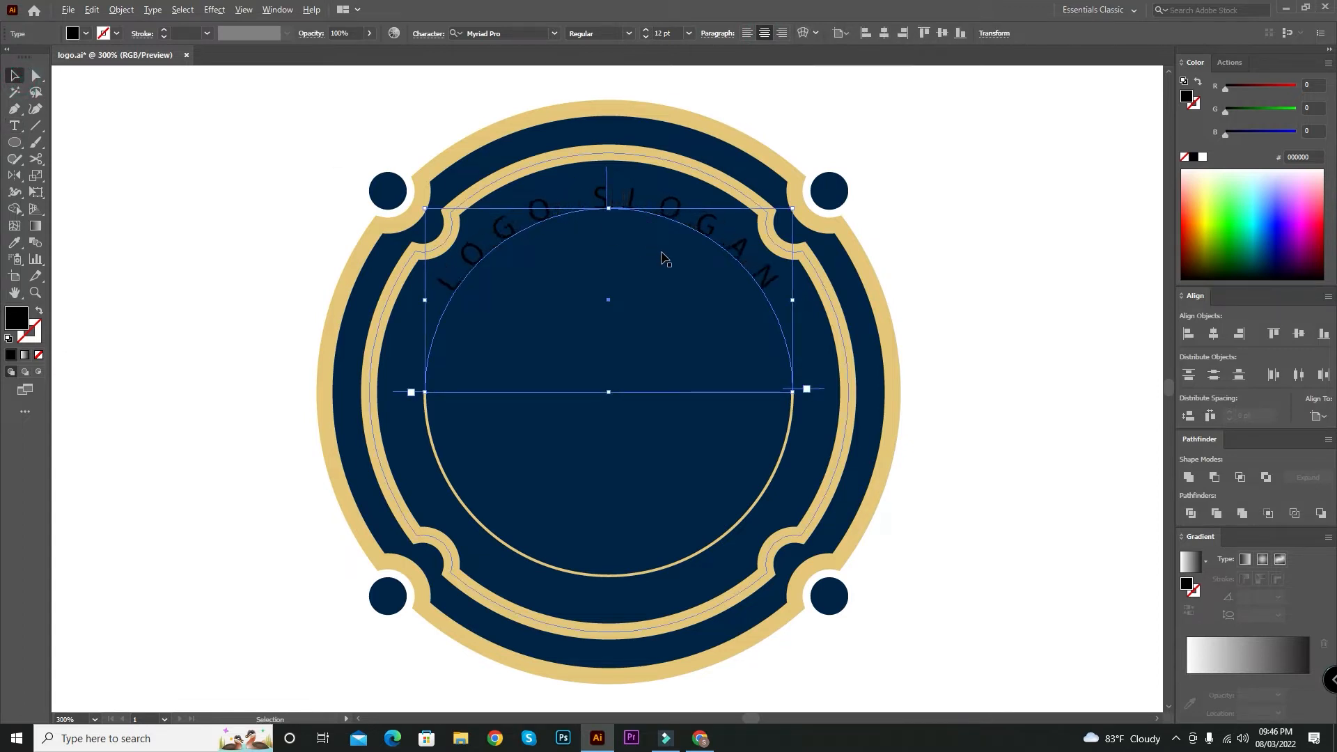
Copy the lower arc's appearance onto the LOGO SLOGAN text with the Eyedropper and remove the fill, keeping the gold stroke
{"action": "key", "text": "i"}
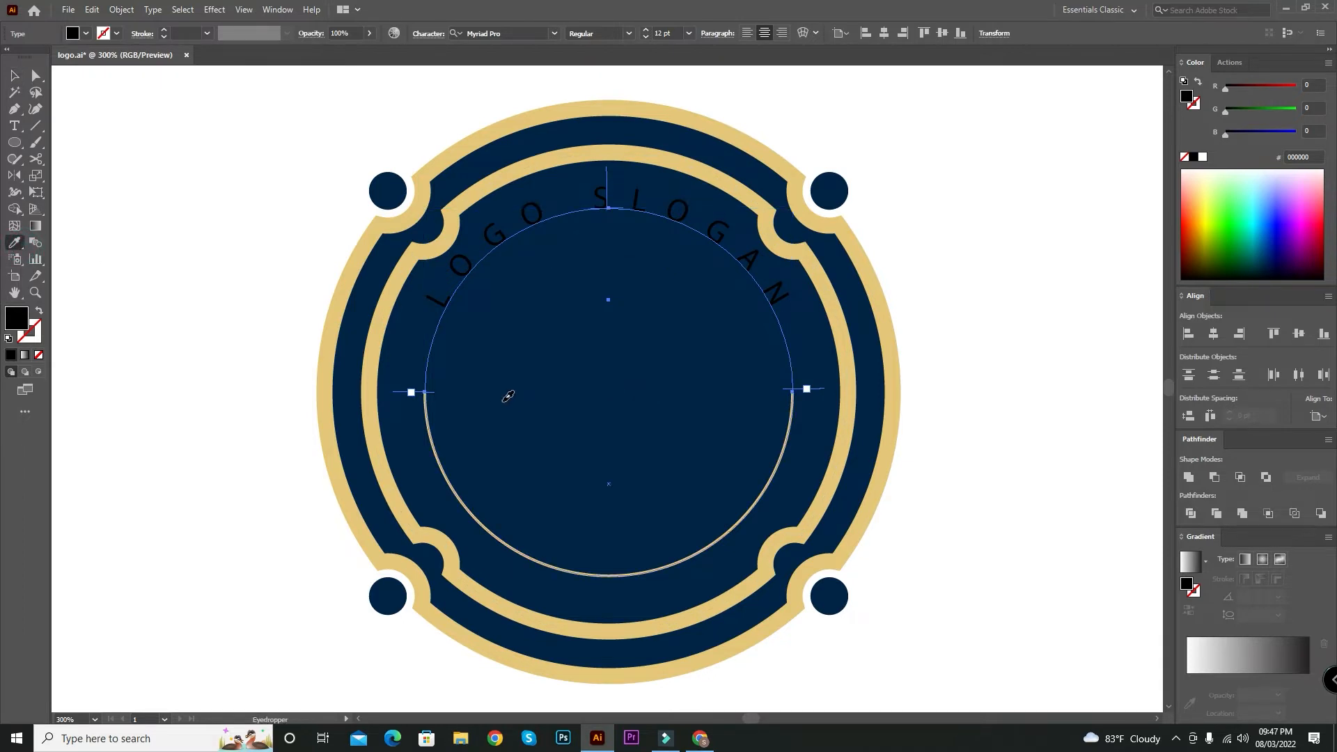
{"action": "left_click", "coordinate": [508, 395]}
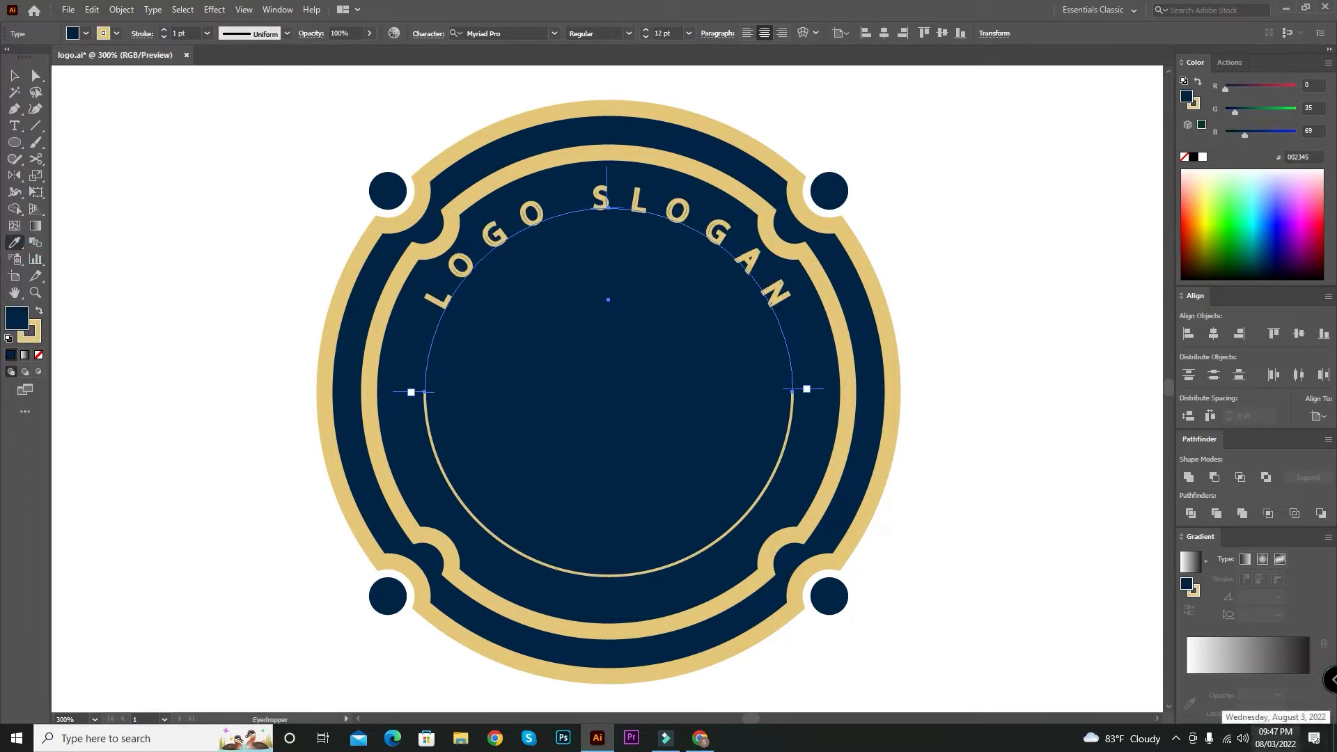
{"action": "left_click", "coordinate": [38, 356]}
{"action": "left_click", "coordinate": [15, 72]}
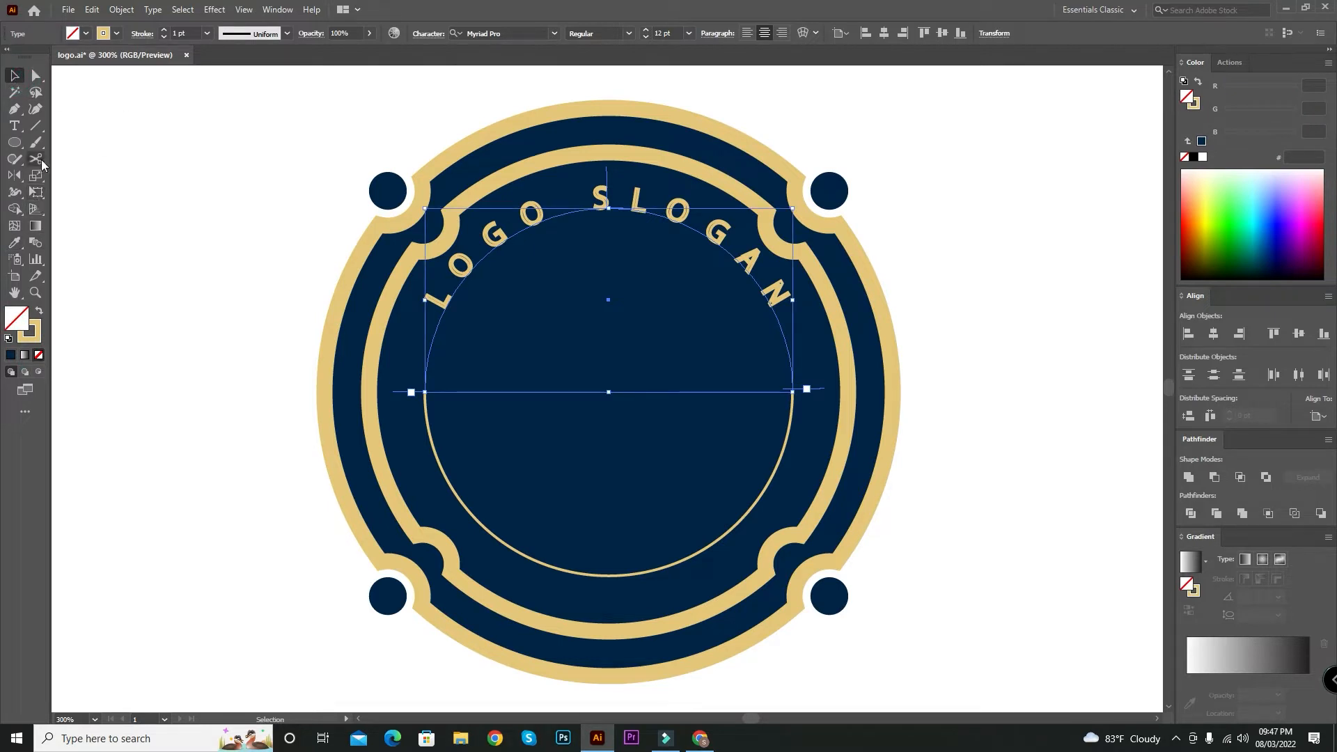
Place the text ESTABLISH YEAR along the lower half of the innermost circle and center-align it
{"action": "left_click", "coordinate": [14, 125]}
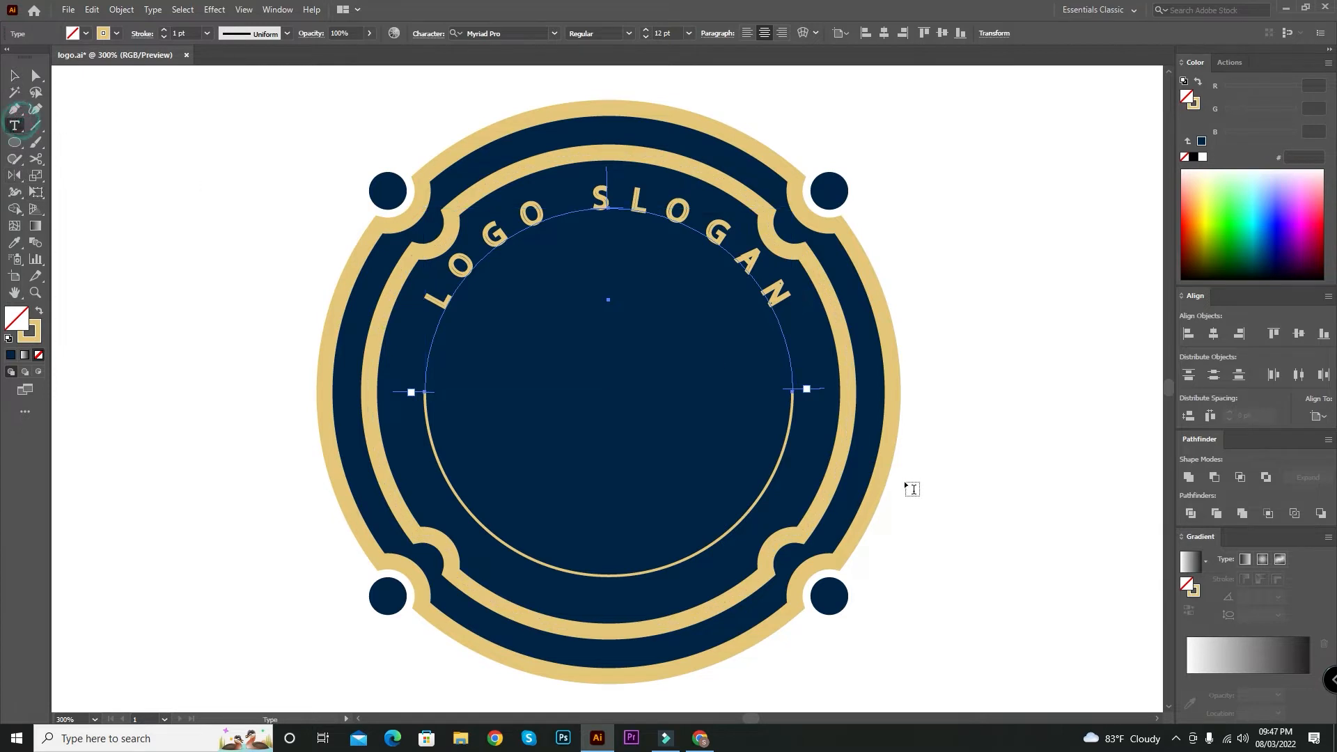
{"action": "left_click", "coordinate": [791, 396]}
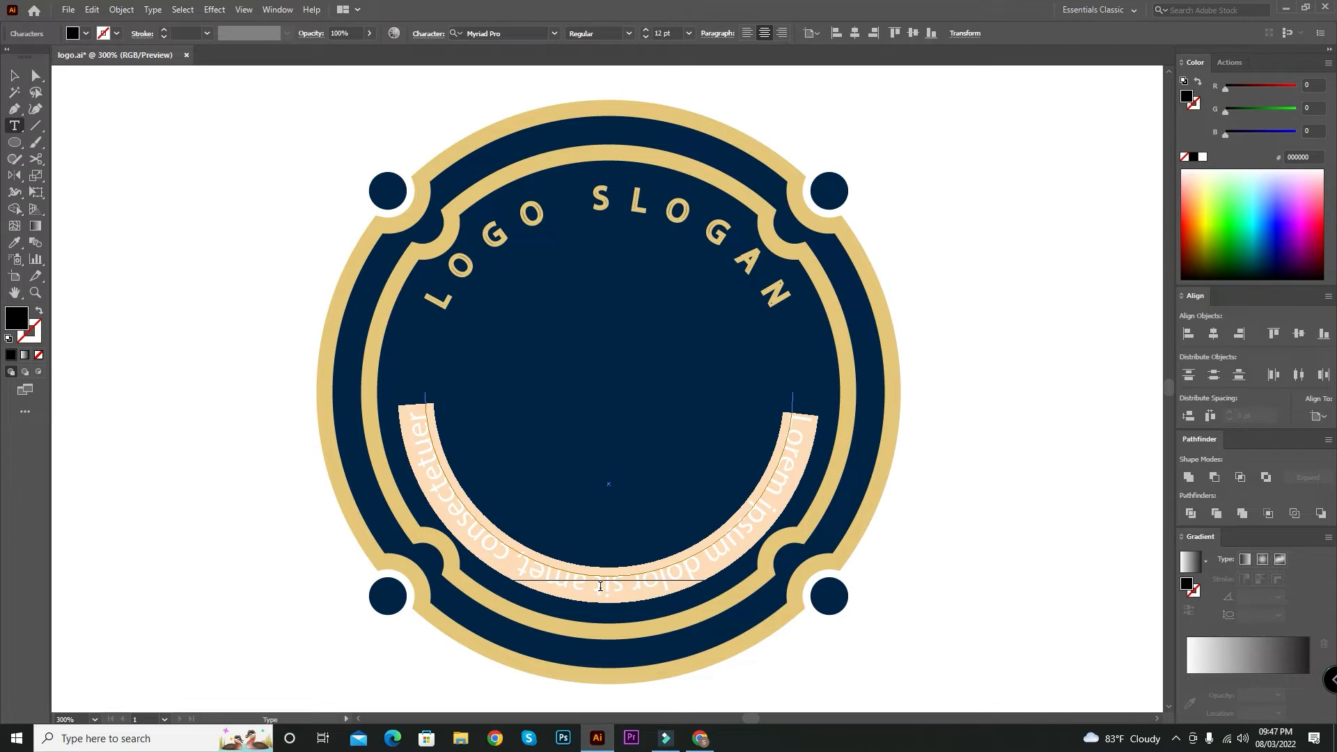
{"action": "type", "text": "ESTABLISH YEAR"}
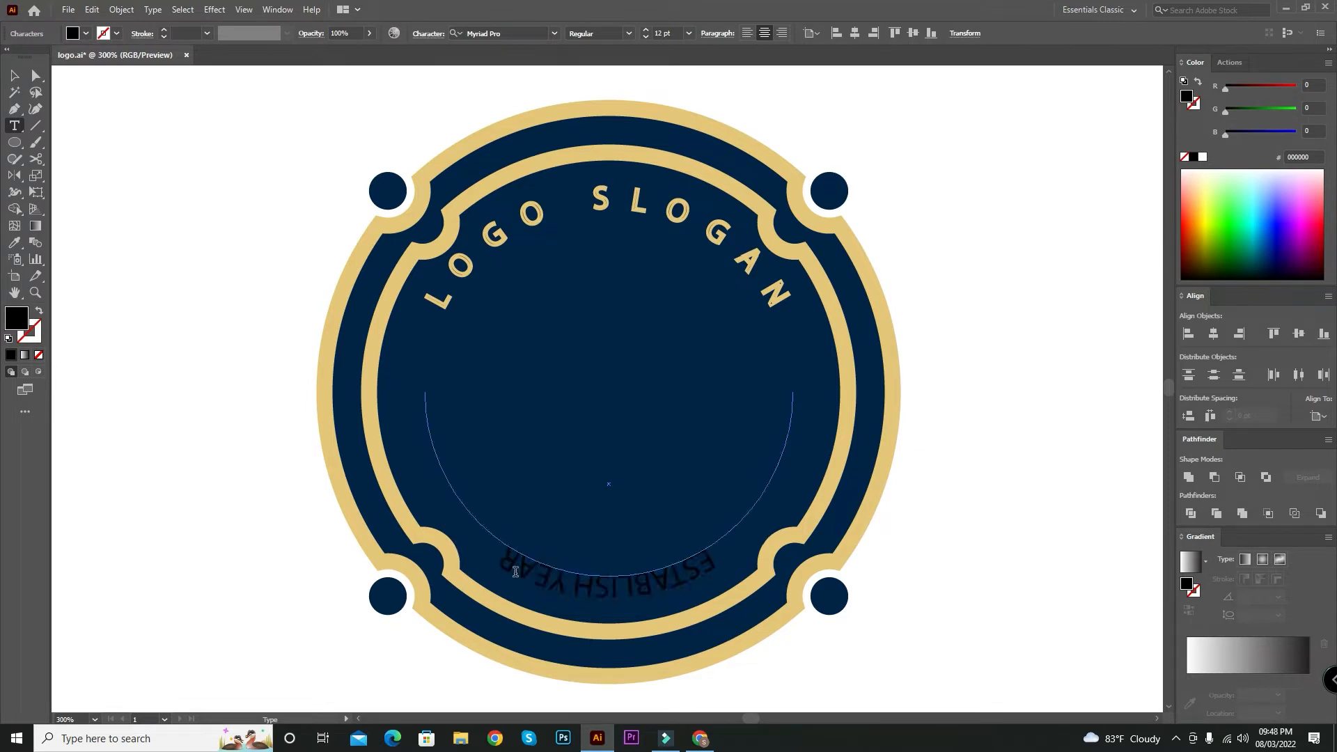
{"action": "key", "text": "ctrl+a"}
{"action": "left_click", "coordinate": [765, 34]}
{"action": "left_click", "coordinate": [15, 75]}
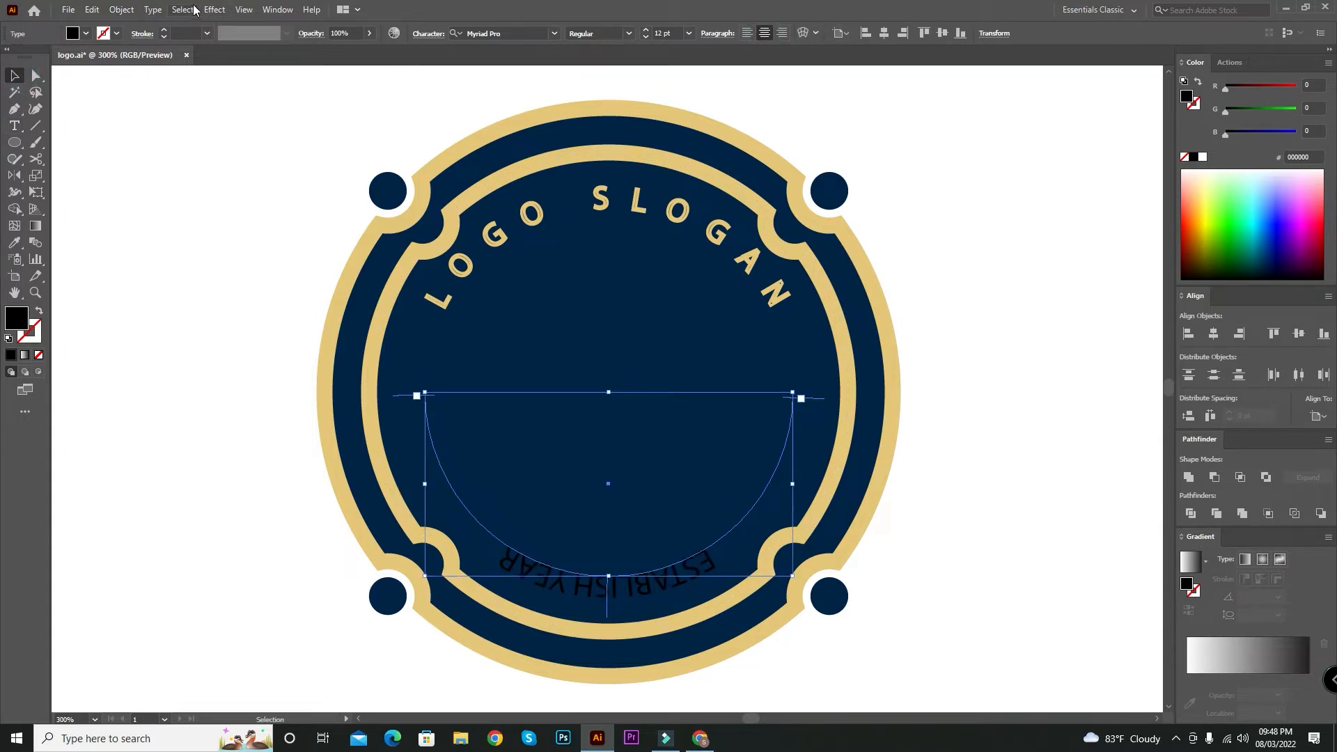
Change the LOGO SLOGAN text to UPPERCASE and set its Align to Path option to Center with the Rainbow effect
{"action": "left_click", "coordinate": [651, 204]}
{"action": "left_click", "coordinate": [154, 10]}
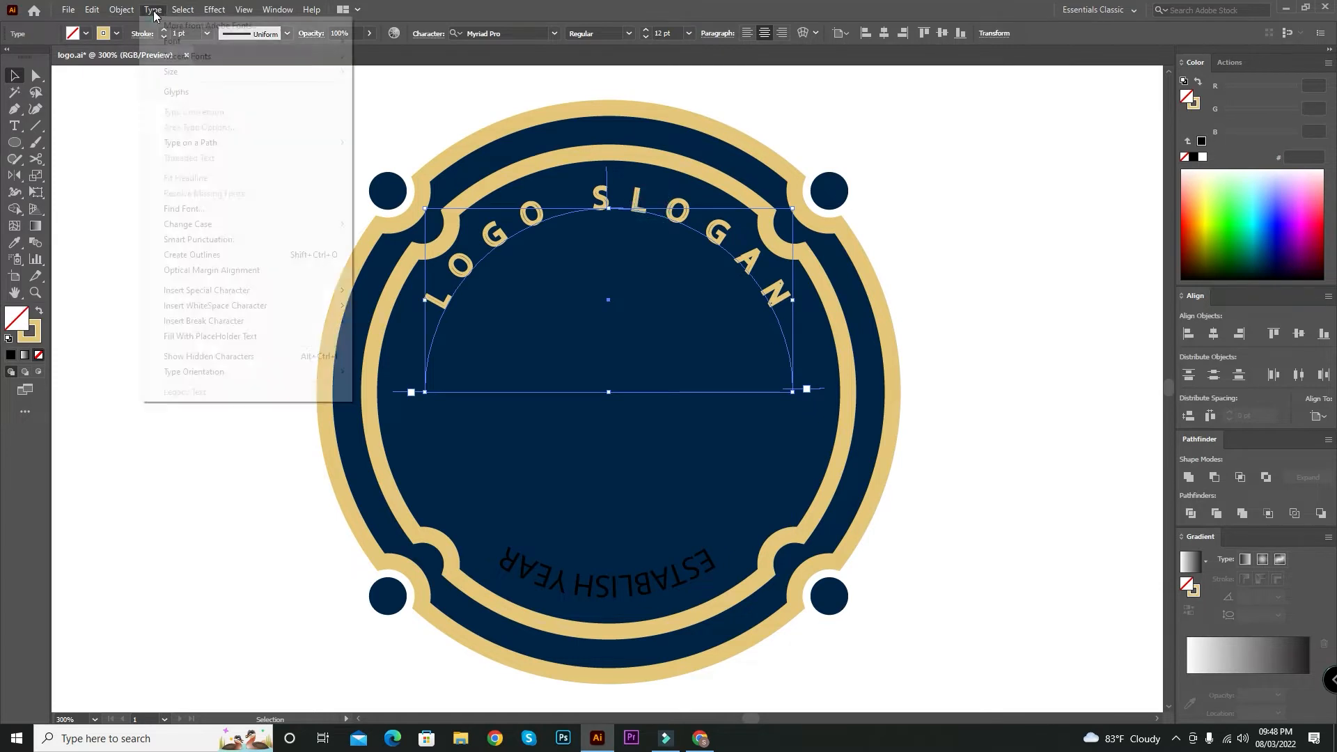
{"action": "mouse_move", "coordinate": [208, 224]}
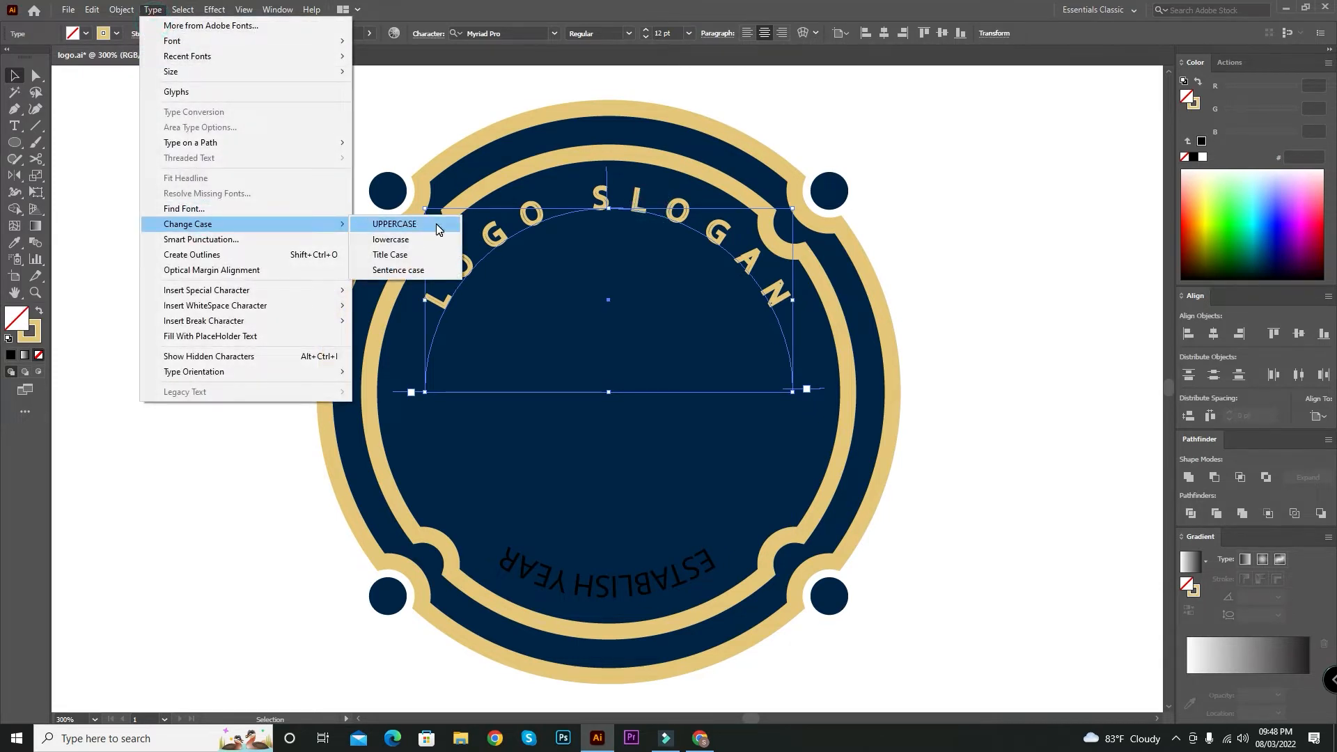
{"action": "left_click", "coordinate": [439, 224]}
{"action": "left_click", "coordinate": [153, 10]}
{"action": "mouse_move", "coordinate": [244, 140]}
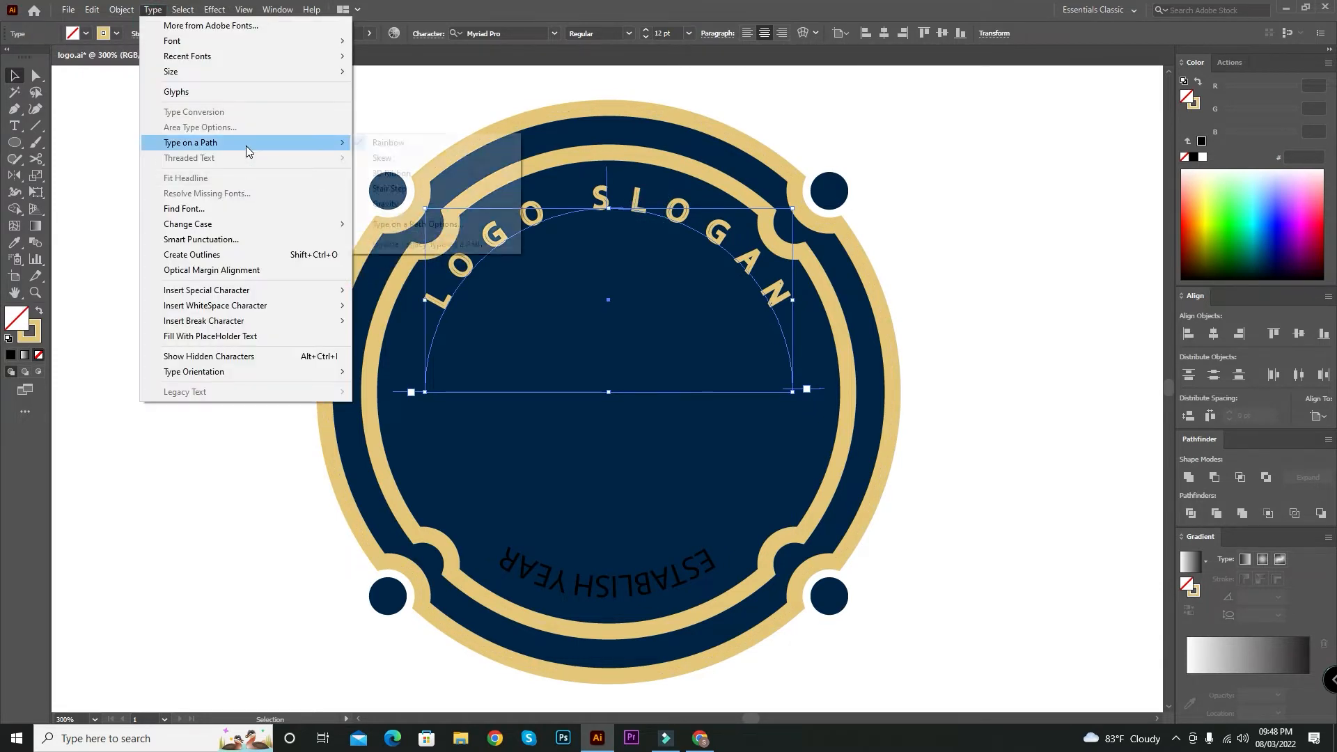
{"action": "left_click", "coordinate": [408, 223]}
{"action": "left_click", "coordinate": [591, 402]}
{"action": "left_click", "coordinate": [657, 329]}
{"action": "left_click", "coordinate": [712, 341]}
{"action": "left_click", "coordinate": [662, 351]}
{"action": "left_click", "coordinate": [662, 394]}
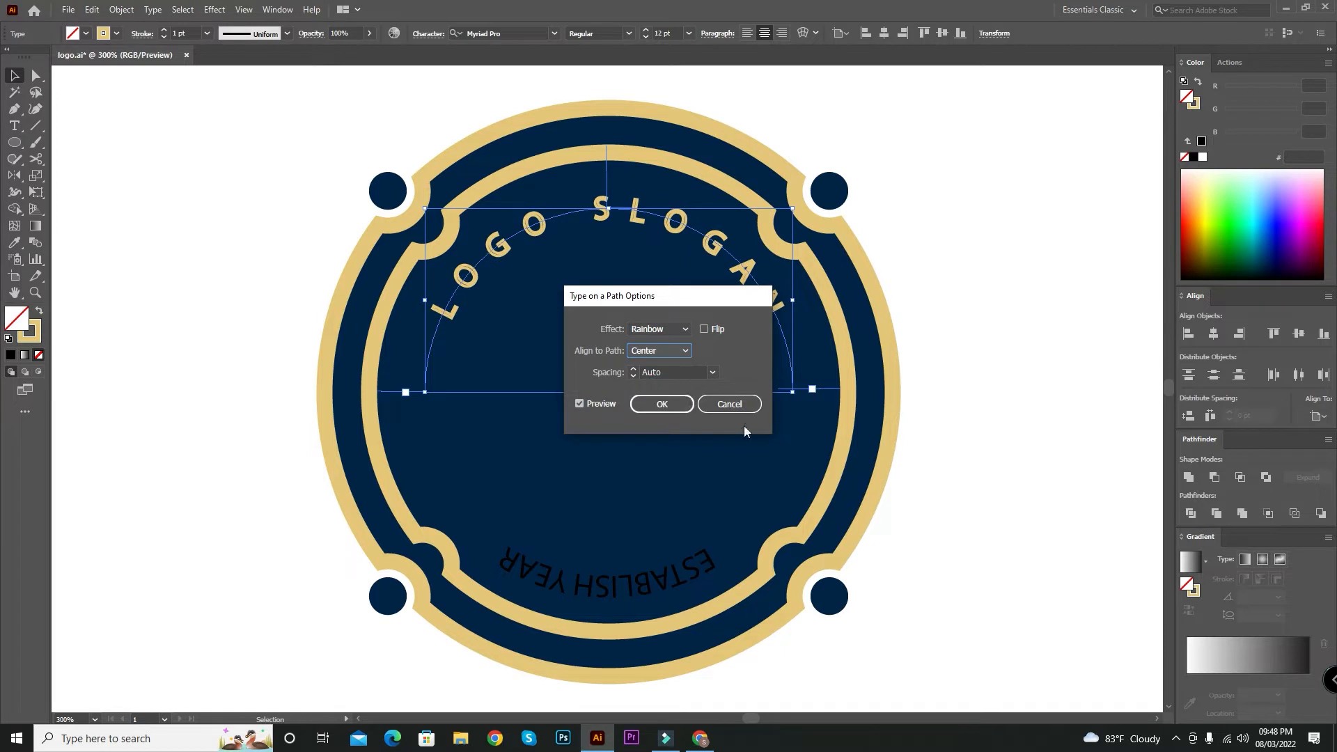
{"action": "left_click", "coordinate": [681, 406]}
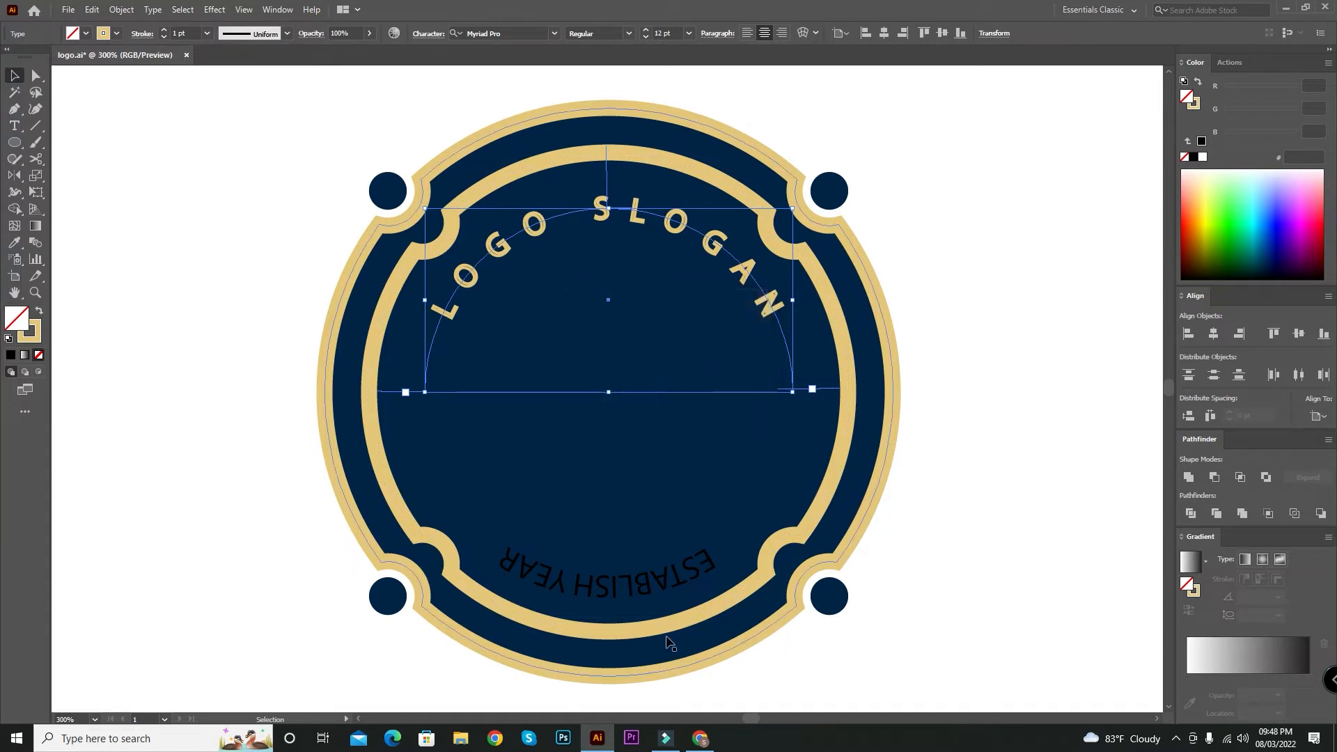
Copy the gold outline style and letter spacing of LOGO SLOGAN onto the ESTABLISH YEAR text with the Eyedropper
{"action": "left_click", "coordinate": [650, 592]}
{"action": "left_click", "coordinate": [14, 242]}
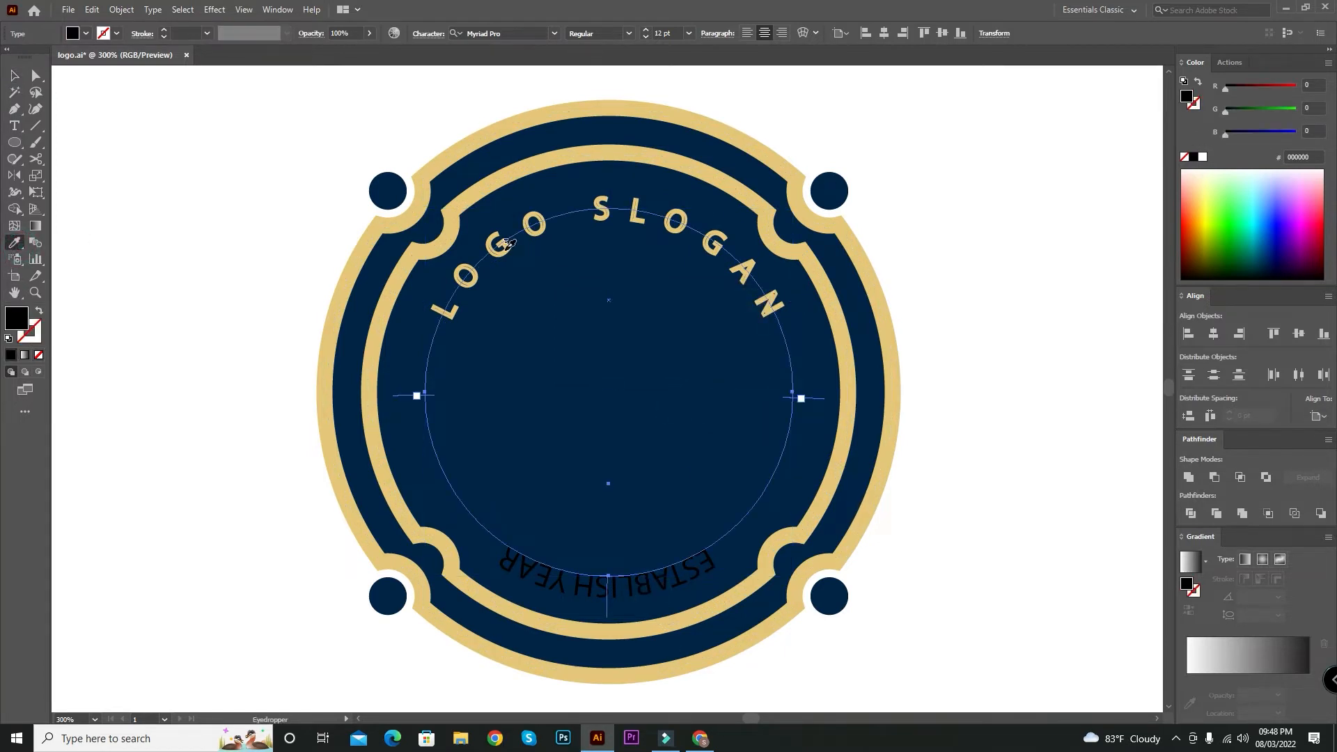
{"action": "left_click", "coordinate": [507, 242]}
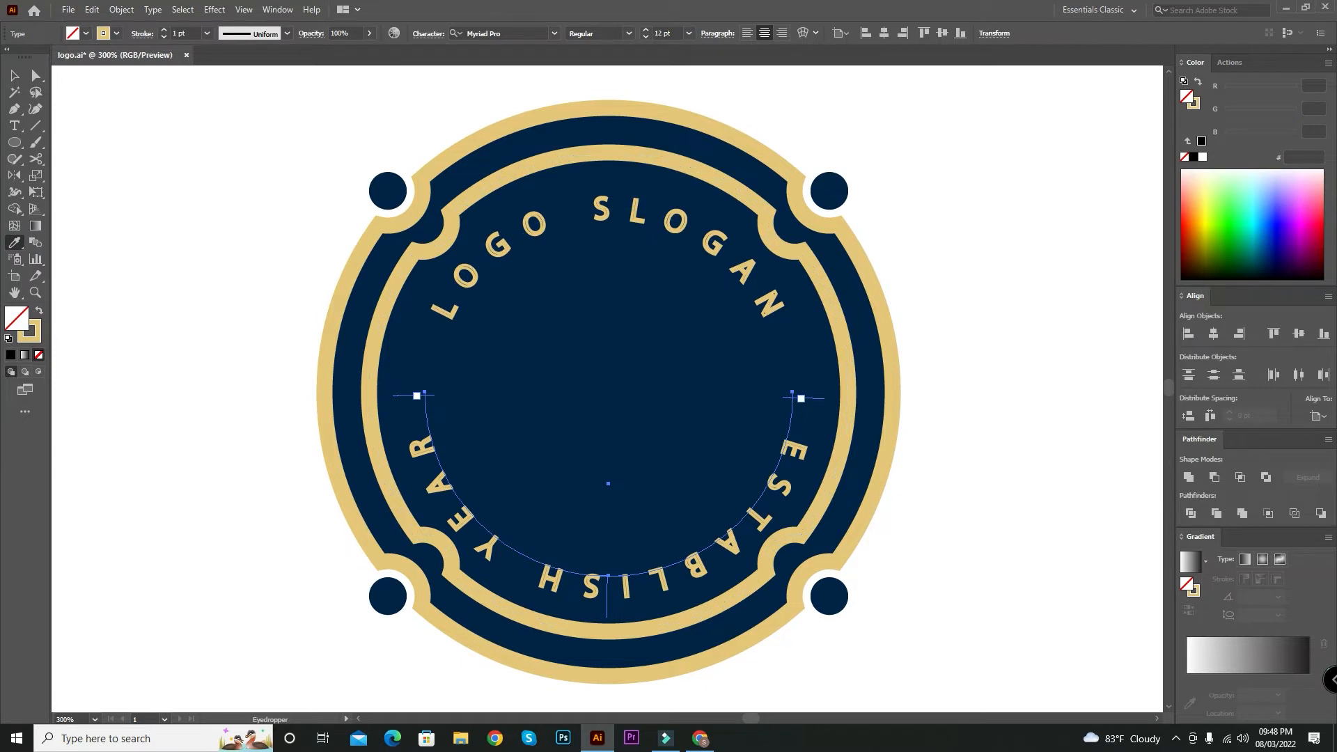
Flip the ESTABLISH YEAR text on its path with Align to Path set to Center, and tighten its tracking slightly
{"action": "left_click", "coordinate": [14, 75]}
{"action": "left_click", "coordinate": [153, 10]}
{"action": "mouse_move", "coordinate": [224, 143]}
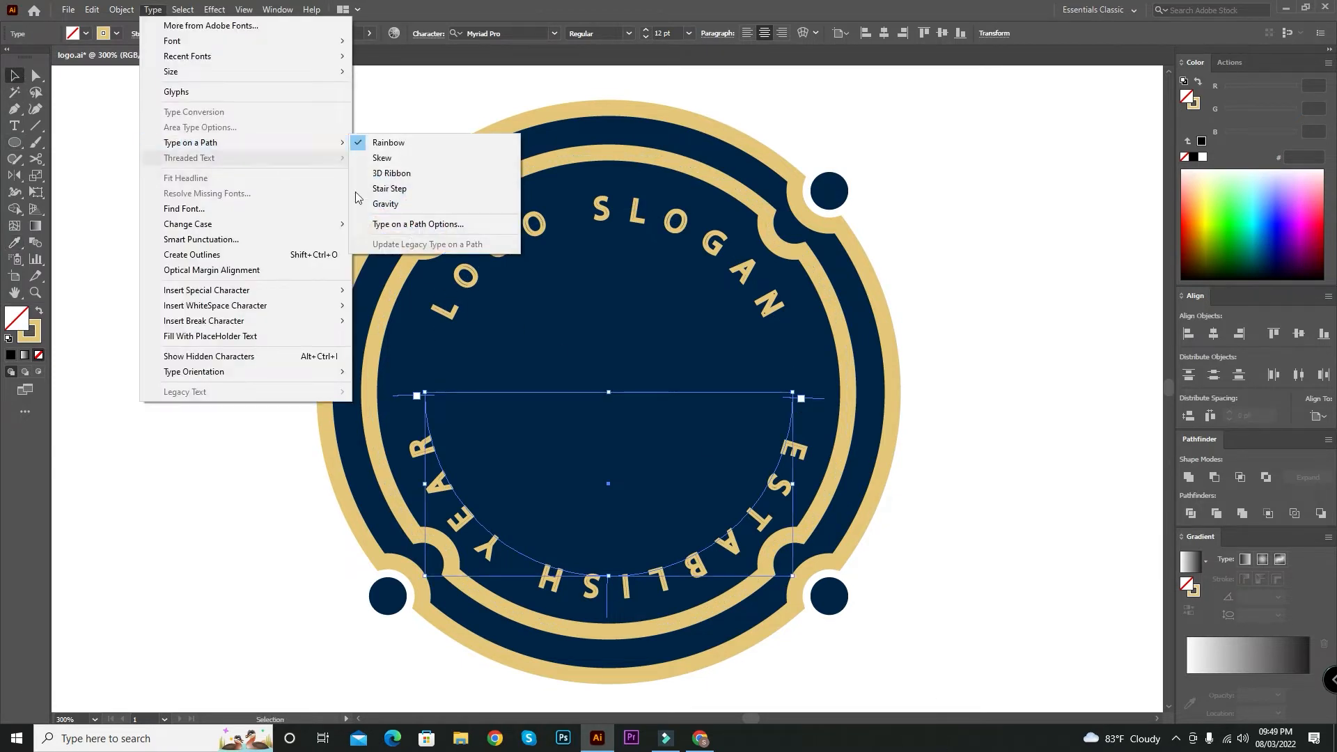
{"action": "left_click", "coordinate": [422, 224]}
{"action": "left_click", "coordinate": [580, 404]}
{"action": "left_click", "coordinate": [658, 351]}
{"action": "left_click", "coordinate": [661, 398]}
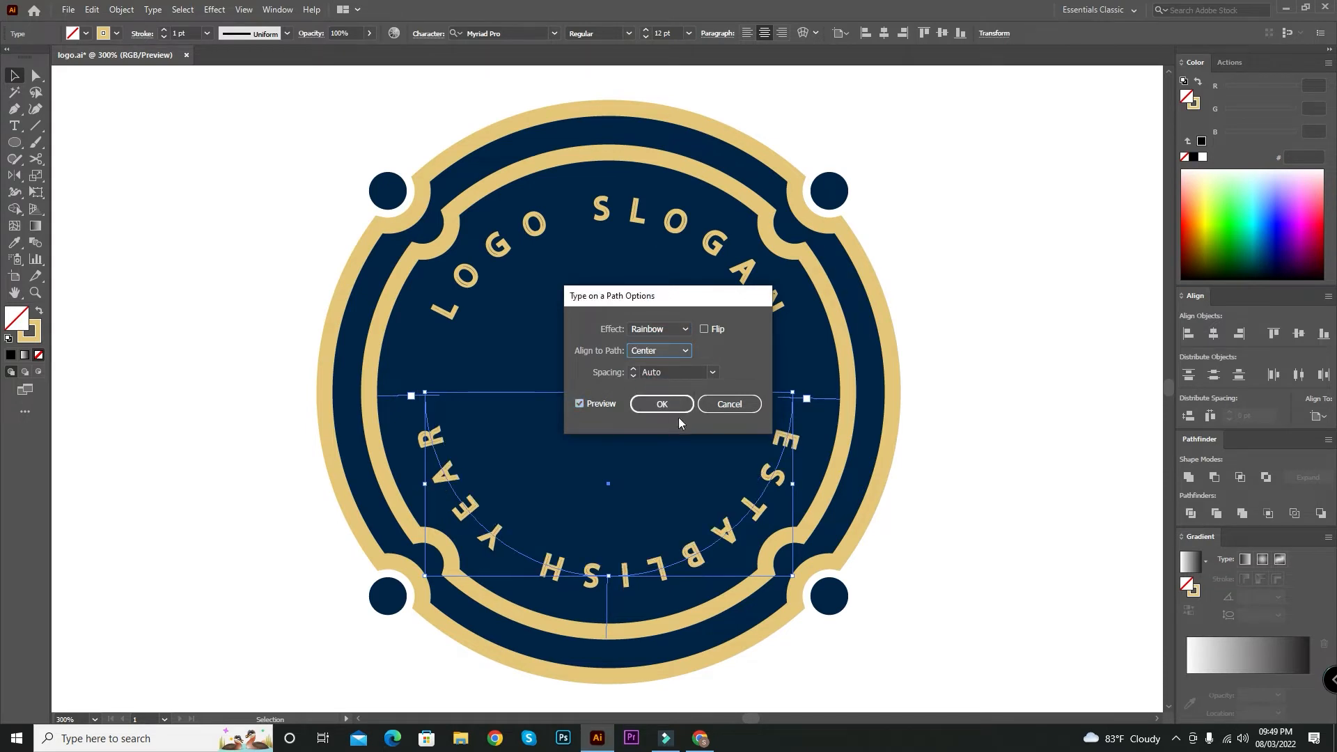
{"action": "left_click", "coordinate": [703, 329]}
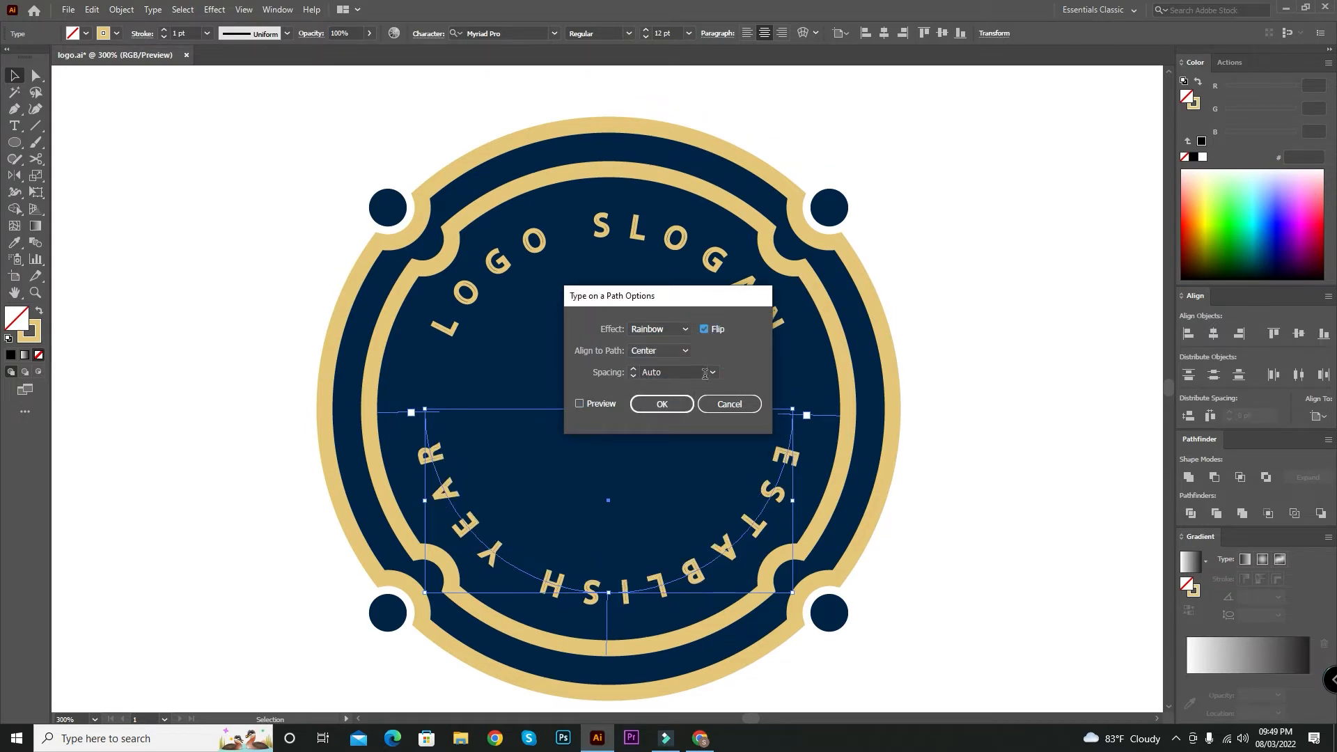
{"action": "left_click", "coordinate": [598, 404]}
{"action": "left_click", "coordinate": [663, 405]}
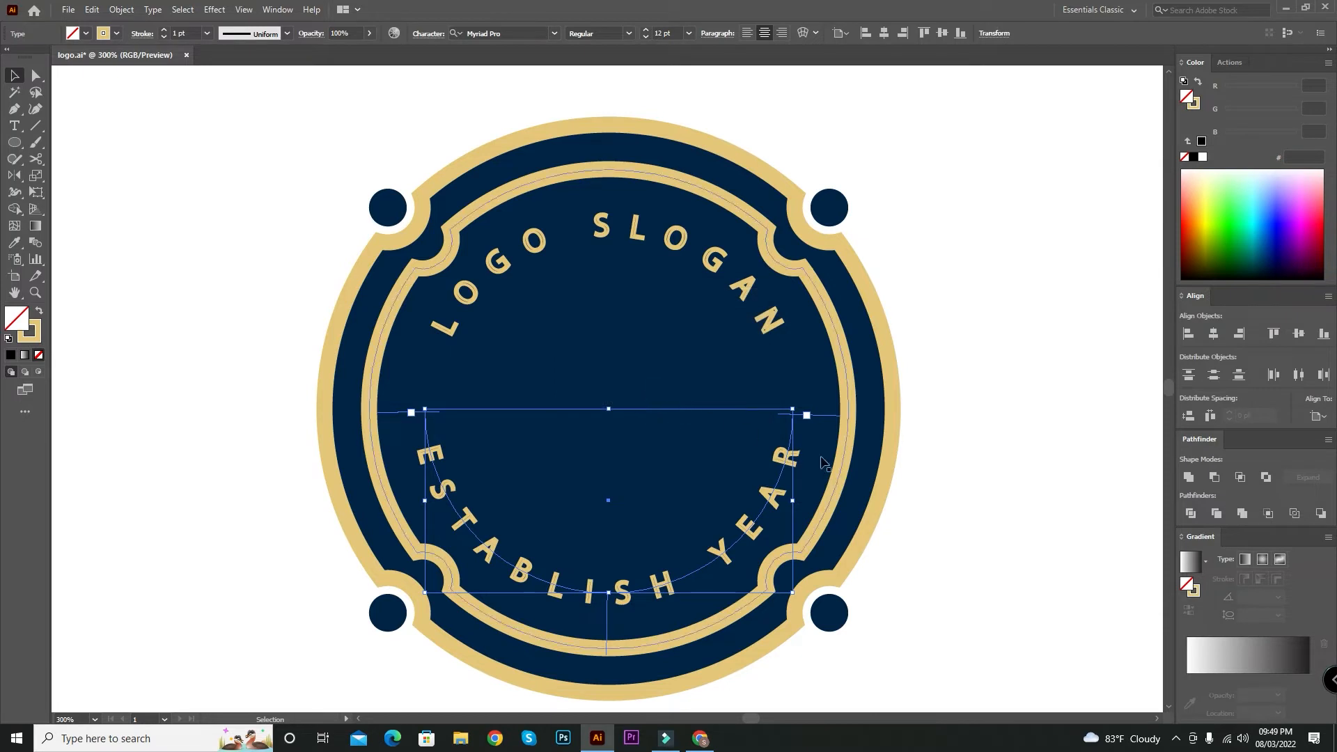
{"action": "key", "text": "alt+Left"}
{"action": "key", "text": "alt+Left"}
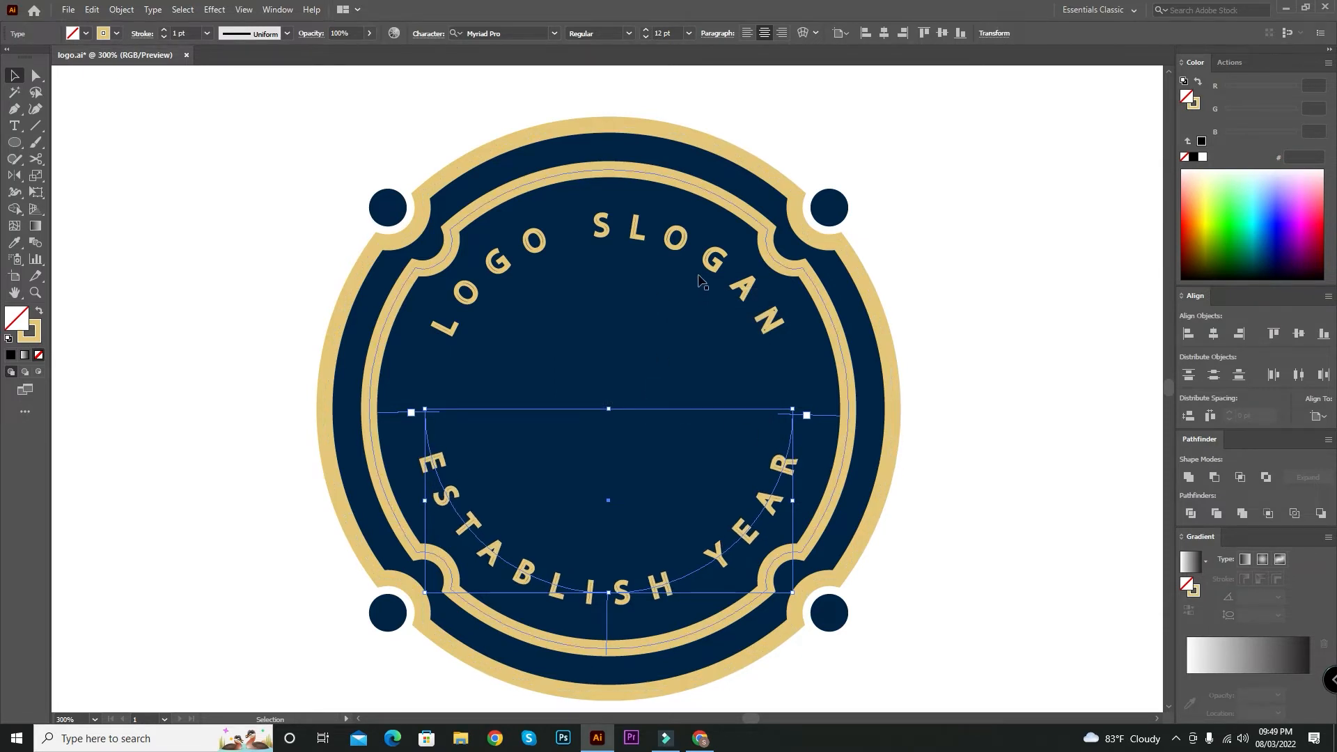
Group the two curved texts and center them vertically on the inner notched shape, using the notched shape as key object
{"action": "left_click", "coordinate": [671, 239], "text": "shift"}
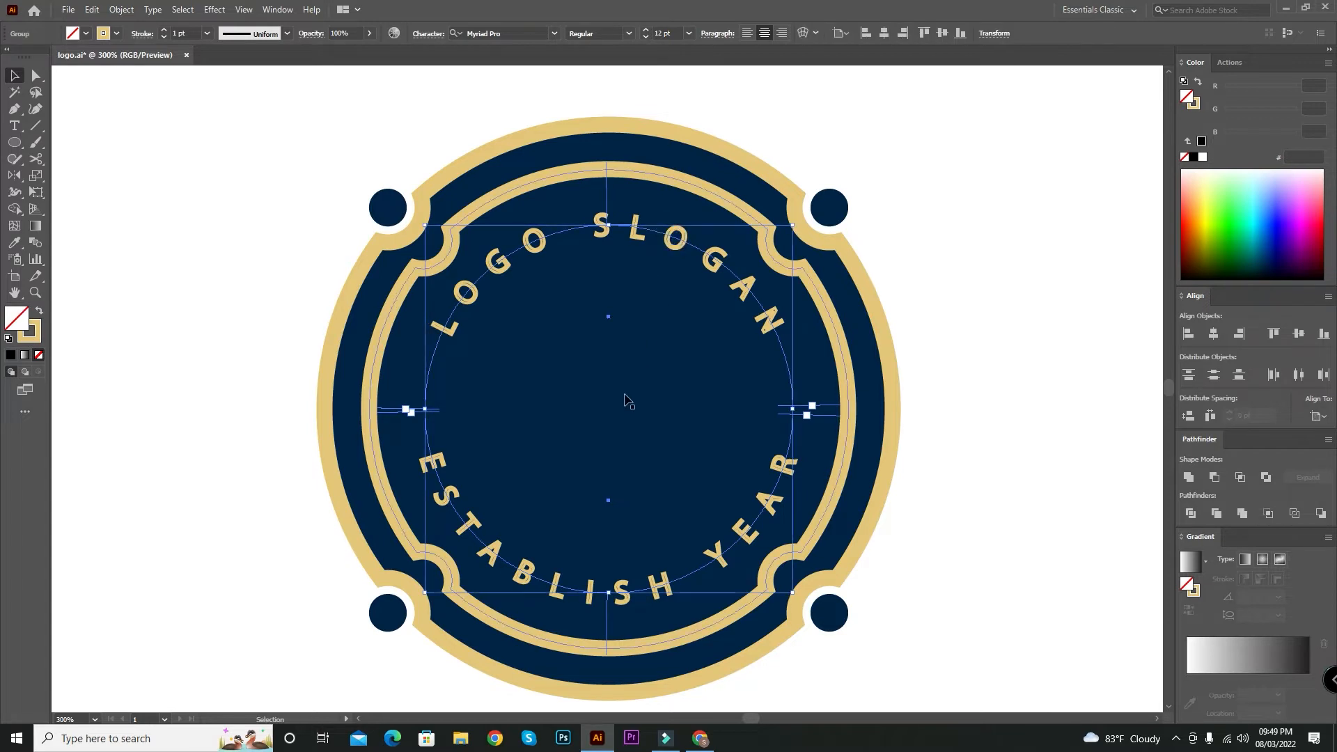
{"action": "left_click", "coordinate": [660, 409], "text": "shift"}
{"action": "left_click", "coordinate": [660, 410]}
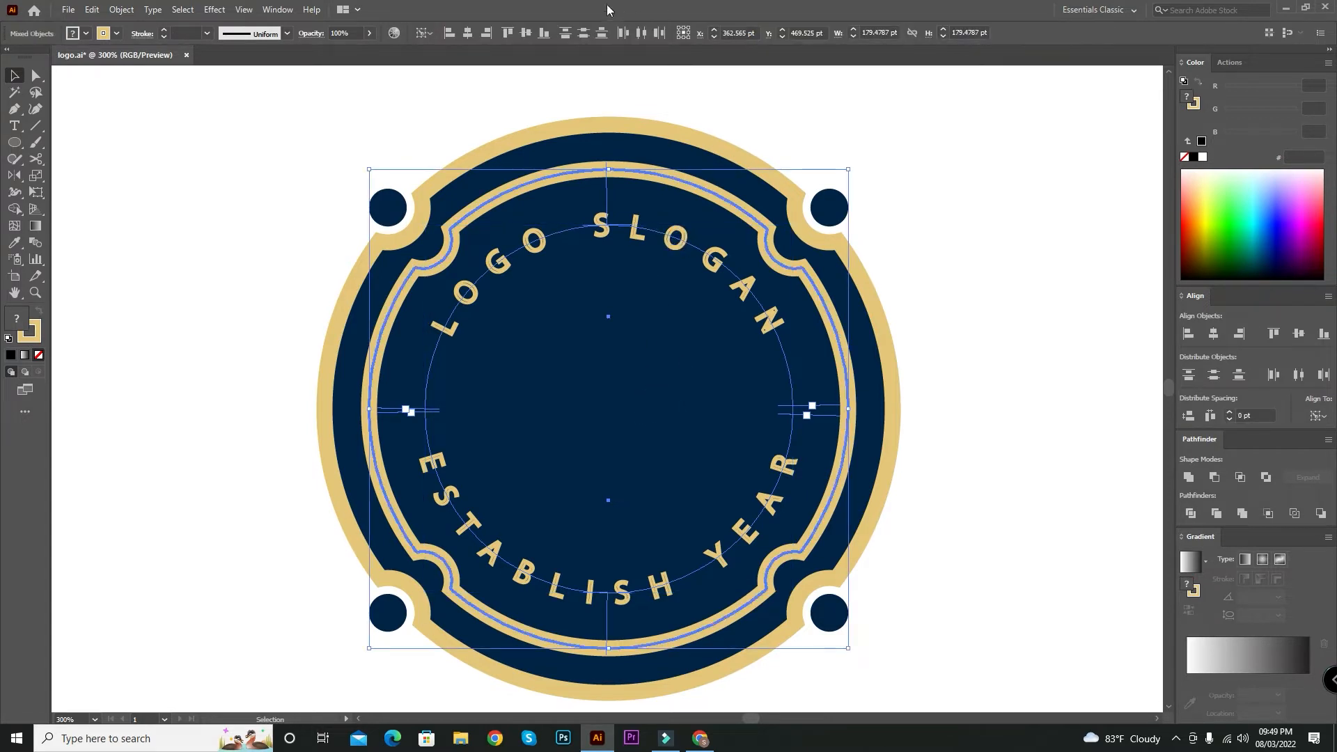
{"action": "left_click", "coordinate": [524, 33]}
{"action": "left_click", "coordinate": [860, 379]}
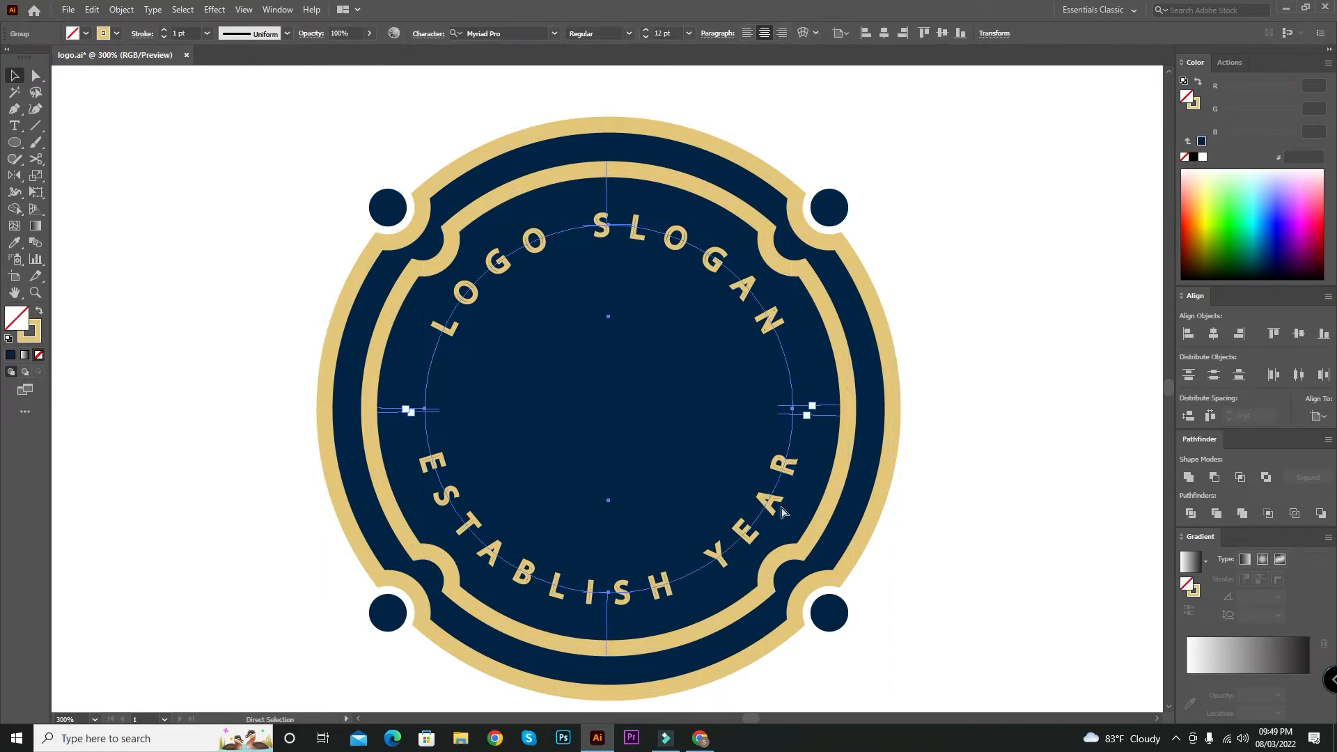
Draw a circle about 116.9 pt in diameter from the badge's centre, inside the curved texts, in the notched shape's navy and gold
{"action": "left_click", "coordinate": [519, 370]}
{"action": "key", "text": "l"}
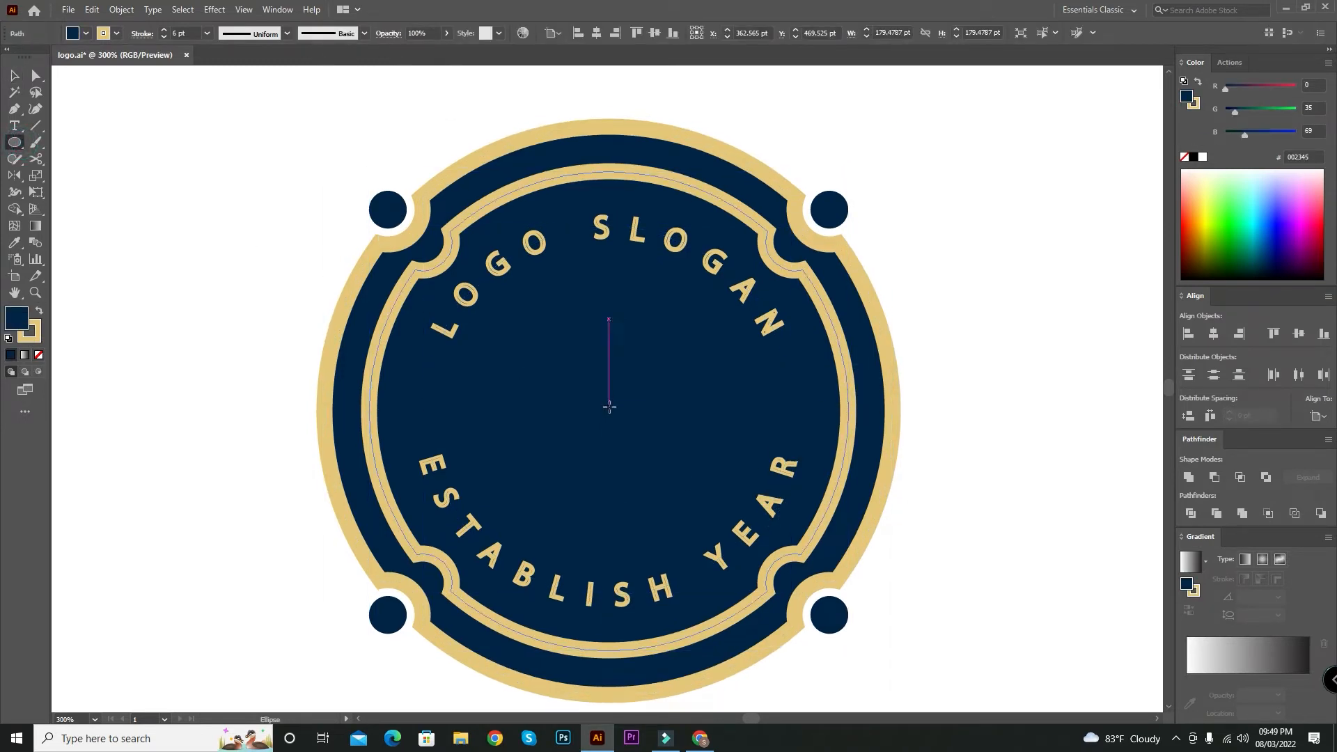
{"action": "left_click_drag", "start_coordinate": [609, 412], "coordinate": [766, 499]}
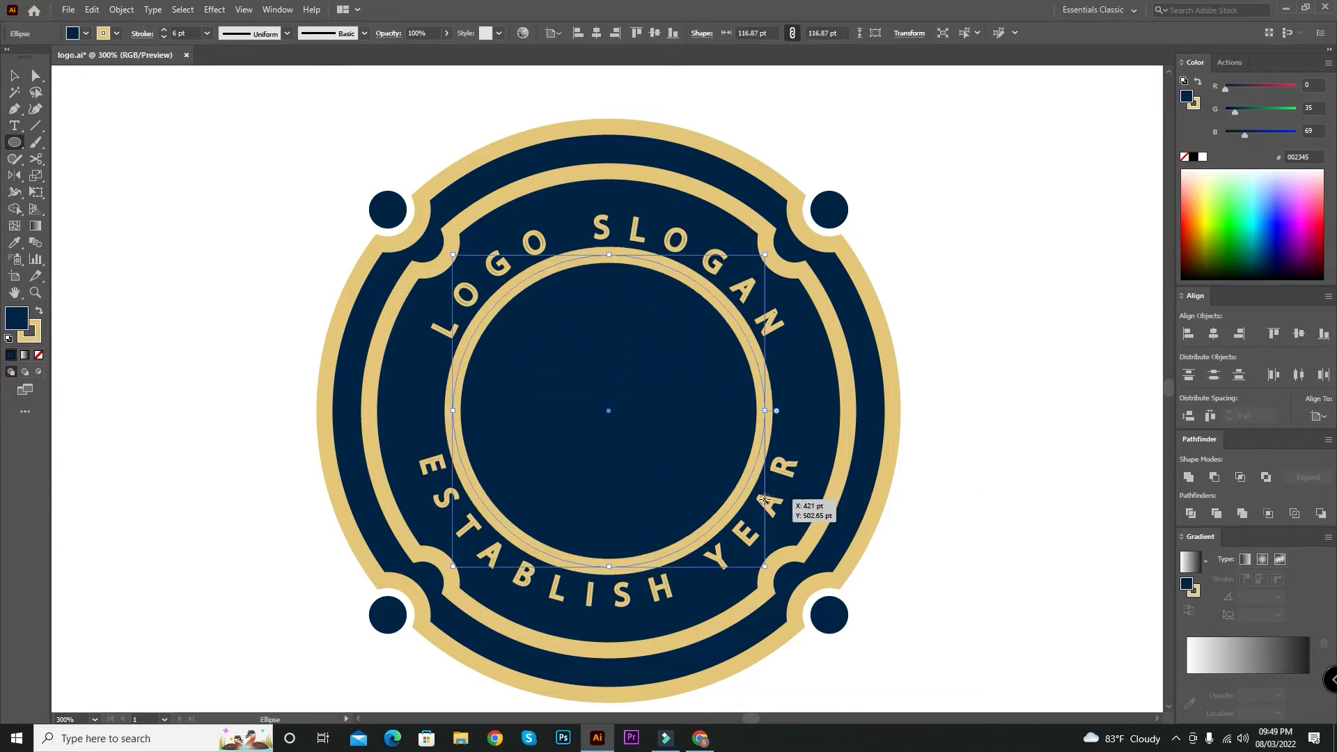
Set the stroke weight of the circle inside the curved texts to 1 pt
{"action": "left_click", "coordinate": [165, 37]}
{"action": "left_click", "coordinate": [165, 37]}
{"action": "left_click", "coordinate": [164, 37]}
{"action": "left_click", "coordinate": [165, 37]}
{"action": "left_click", "coordinate": [165, 36]}
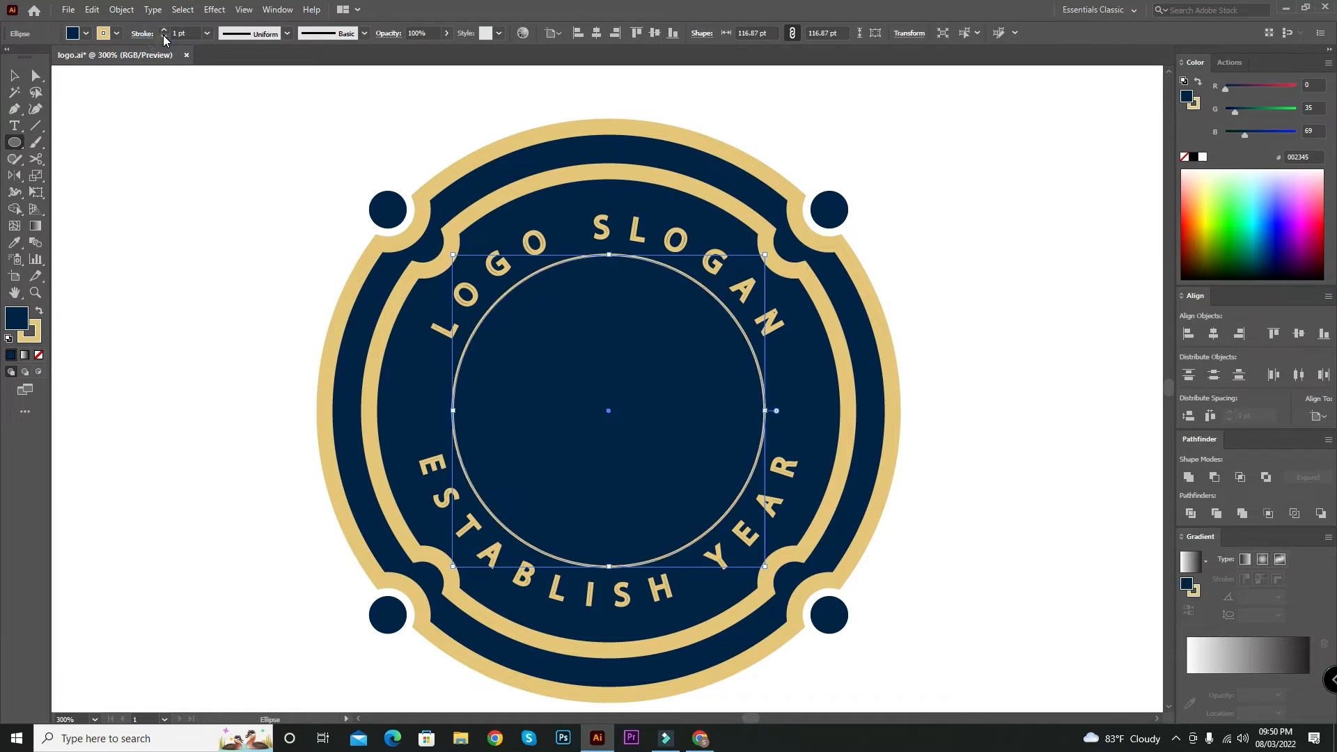
{"action": "left_click", "coordinate": [14, 76]}
Draw a wide rectangle as a horizontal band across the badge's middle and extend its left edge over the inner gold border
{"action": "left_click_drag", "start_coordinate": [185, 241], "coordinate": [159, 247]}
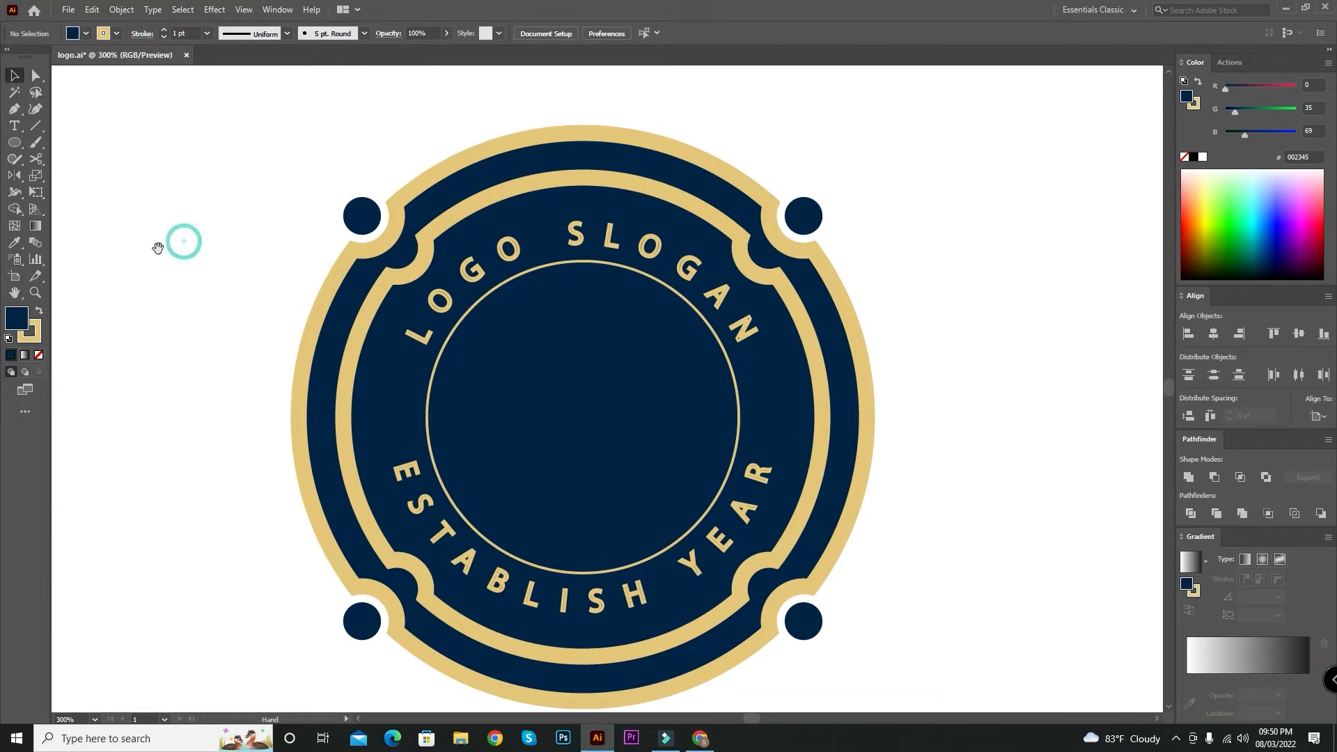
{"action": "right_click", "coordinate": [14, 144]}
{"action": "left_click", "coordinate": [56, 146]}
{"action": "mouse_move", "coordinate": [358, 367]}
{"action": "left_mouse_down"}
{"action": "mouse_move", "coordinate": [647, 441]}
{"action": "mouse_move", "coordinate": [847, 444]}
{"action": "left_mouse_up"}
{"action": "left_click_drag", "start_coordinate": [359, 406], "coordinate": [323, 406]}
Remove the stroke from the horizontal band, leaving only its navy fill
{"action": "left_click", "coordinate": [38, 337]}
{"action": "left_click", "coordinate": [38, 355]}
{"action": "left_click", "coordinate": [16, 75]}
{"action": "left_click", "coordinate": [170, 177]}
{"action": "key", "text": "ctrl+plus"}
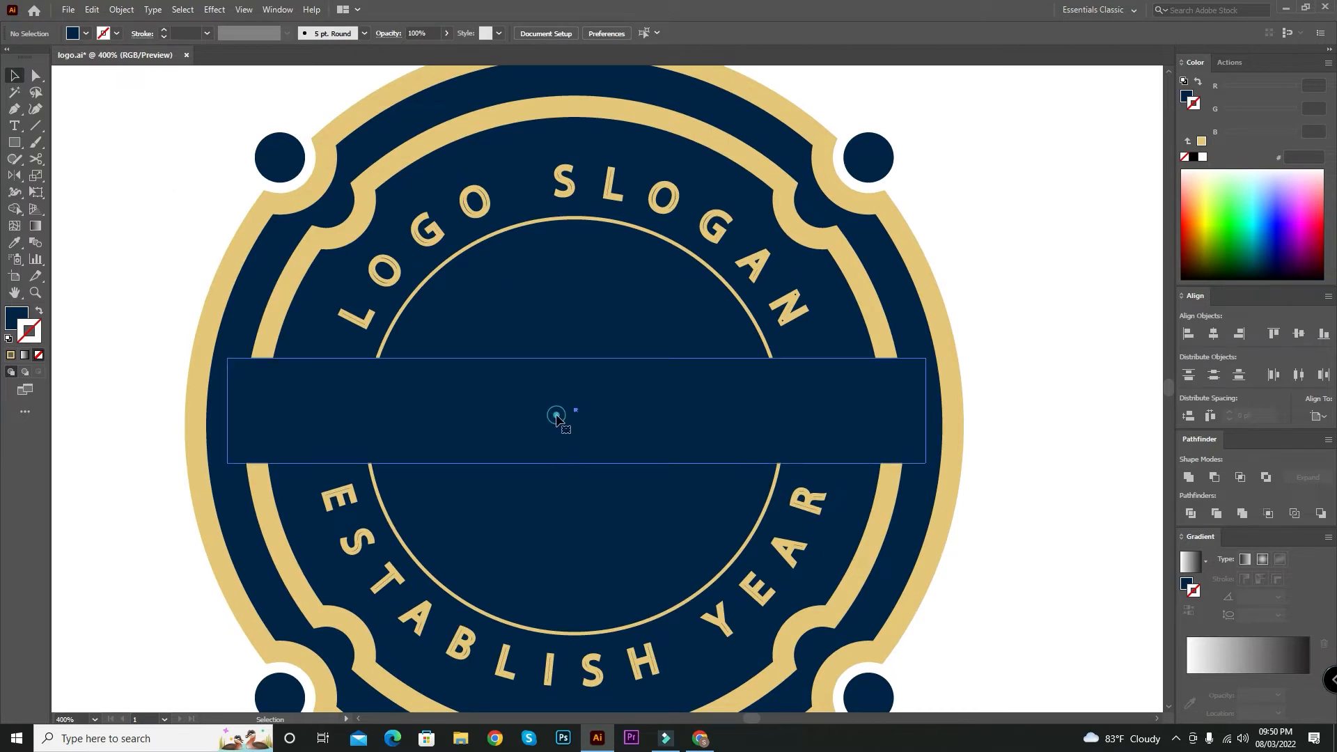
Centre the horizontal band and the inner circle on the badge, both horizontally and vertically
{"action": "left_click", "coordinate": [557, 418]}
{"action": "left_click", "coordinate": [636, 278], "text": "shift"}
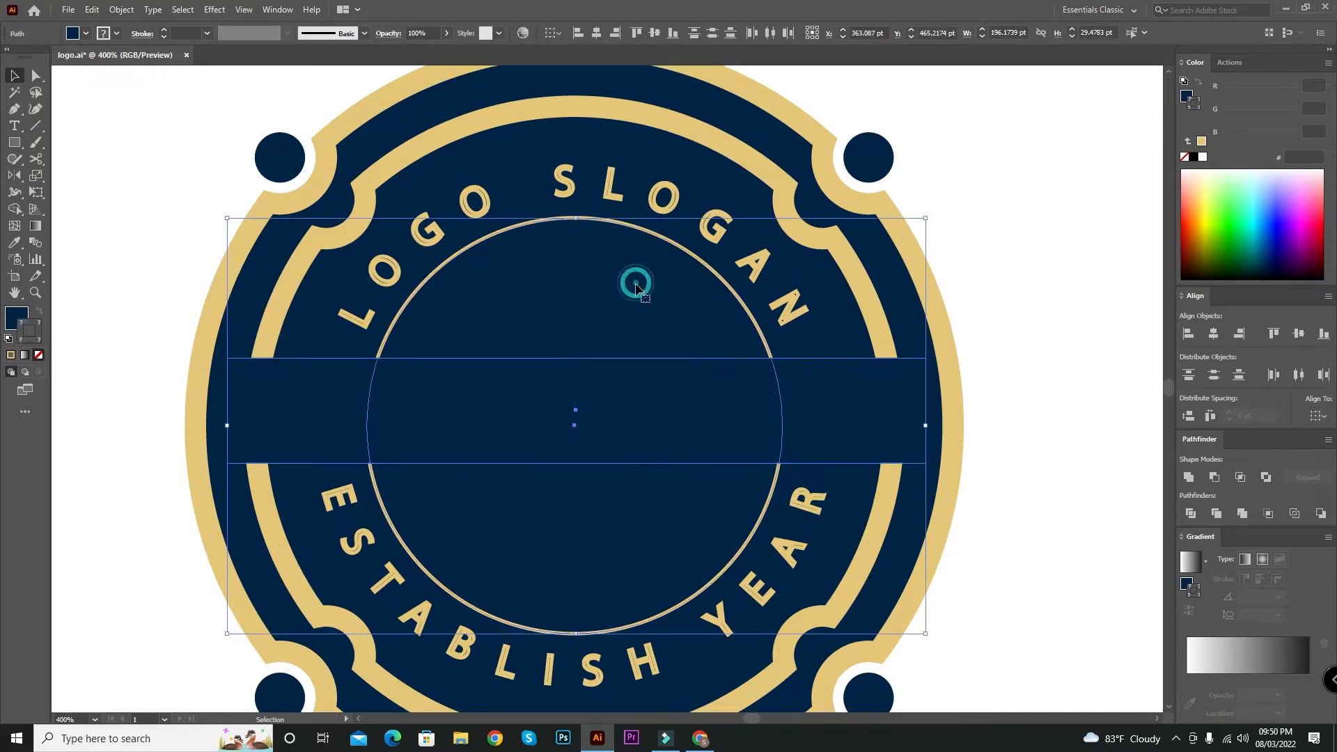
{"action": "left_click", "coordinate": [597, 32]}
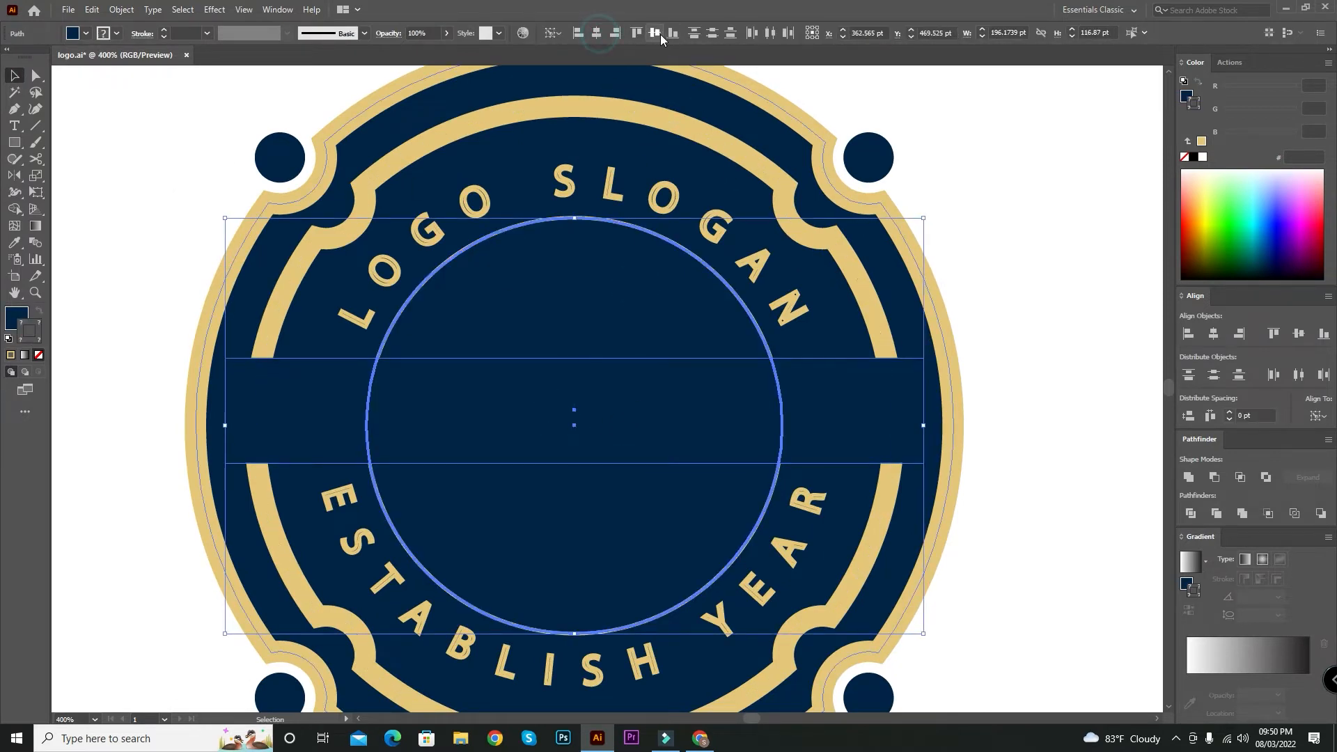
{"action": "left_click", "coordinate": [655, 33]}
{"action": "left_click", "coordinate": [1035, 321]}
{"action": "left_click", "coordinate": [714, 226]}
{"action": "key", "text": "ctrl+alt"}
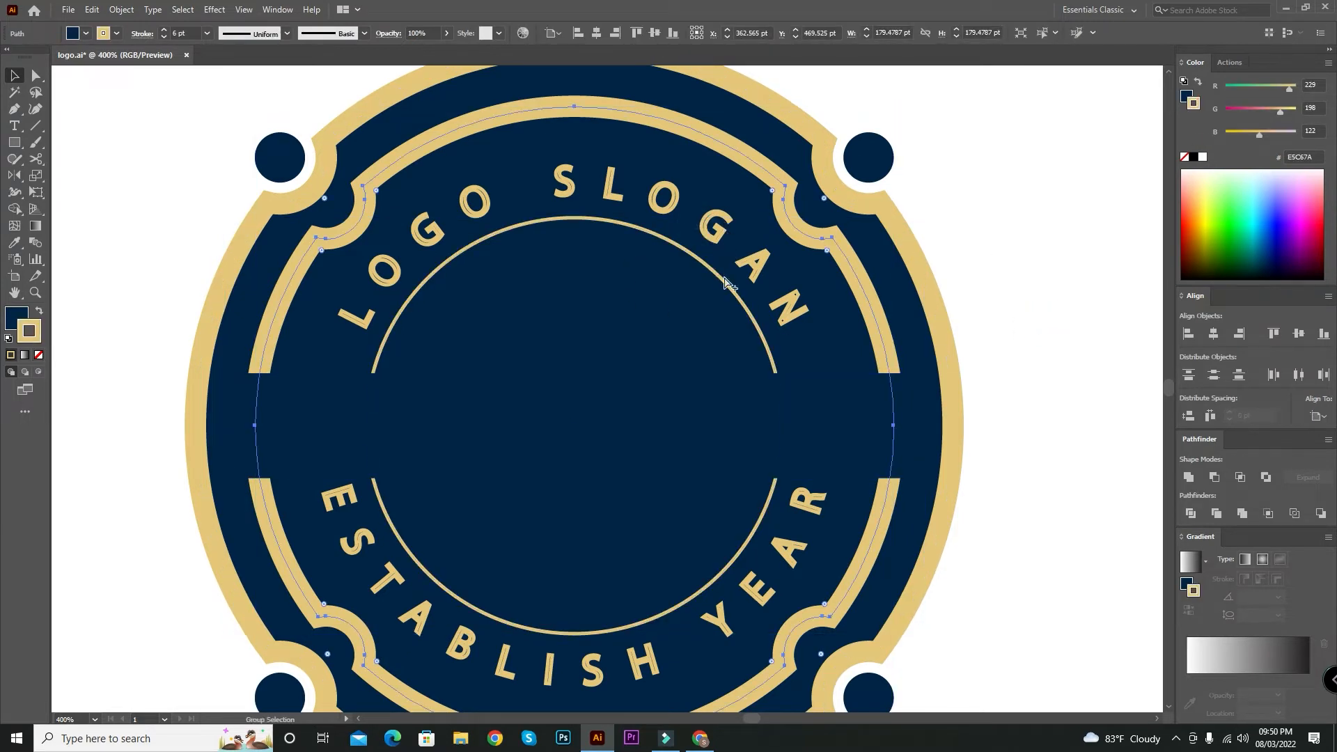
{"action": "key", "text": "ctrl+alt+]"}
{"action": "left_click", "coordinate": [982, 279]}
Ungroup the curved slogan and year texts so each can be edited separately
{"action": "left_click", "coordinate": [771, 282]}
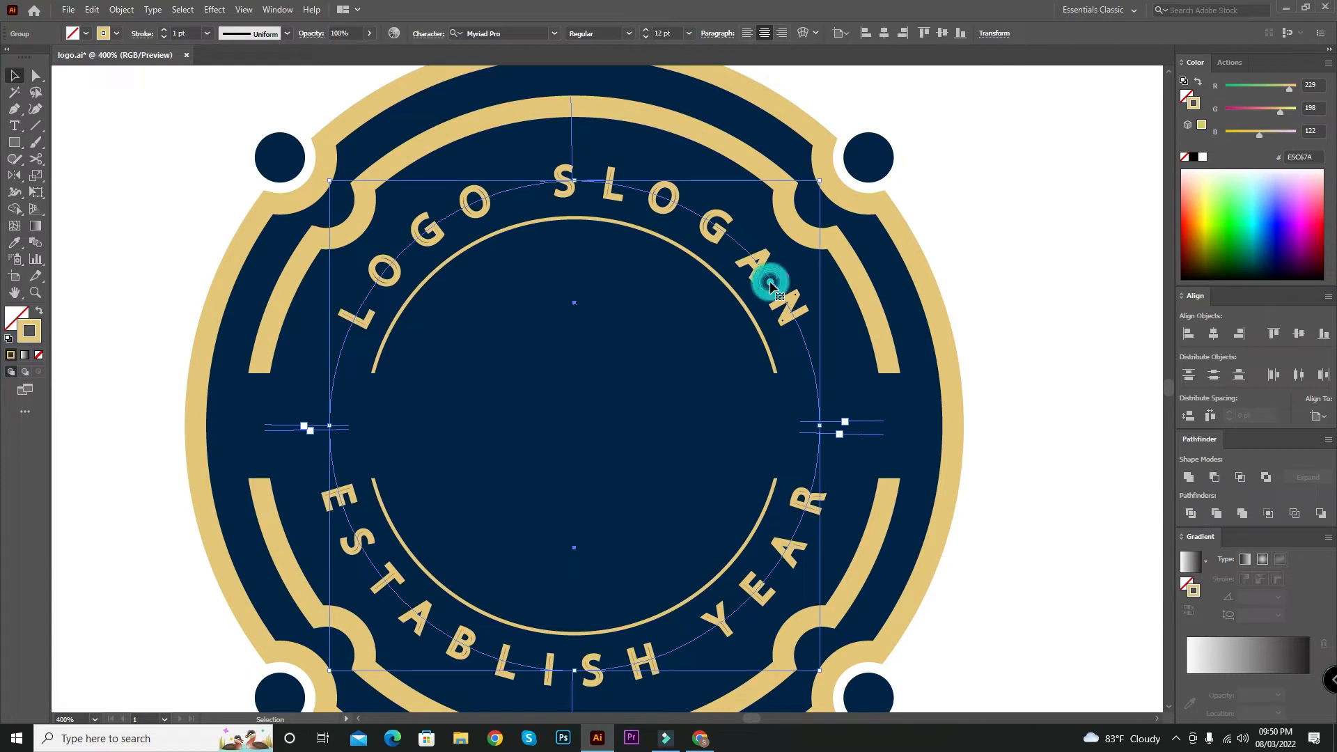
{"action": "right_click", "coordinate": [771, 286]}
{"action": "left_click", "coordinate": [827, 401]}
{"action": "left_click", "coordinate": [995, 359]}
Widen the letter spacing of the curved LOGO SLOGAN text so it spreads further along its arc
{"action": "left_click", "coordinate": [766, 299]}
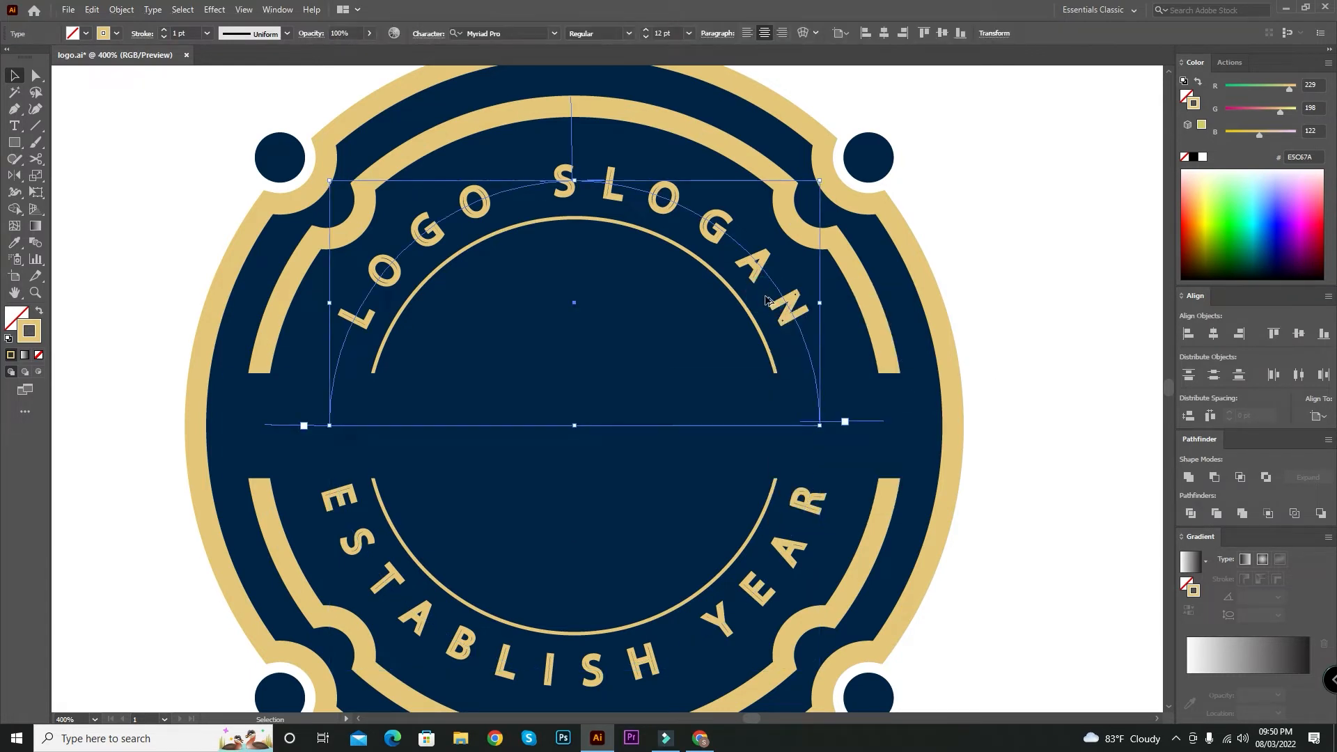
{"action": "key", "text": "alt+Right"}
{"action": "key", "text": "alt+Right"}
{"action": "key", "text": "alt+Right"}
{"action": "key", "text": "alt+Right"}
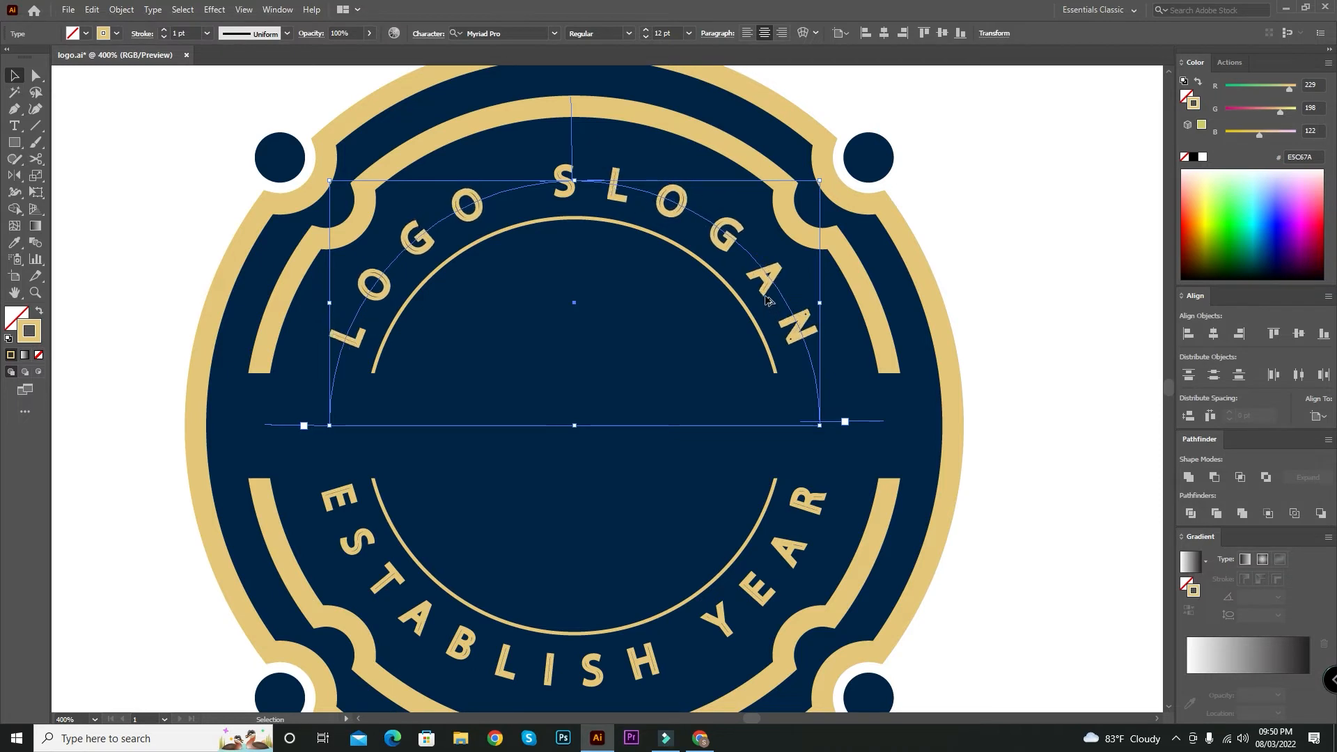
{"action": "left_click", "coordinate": [1028, 360]}
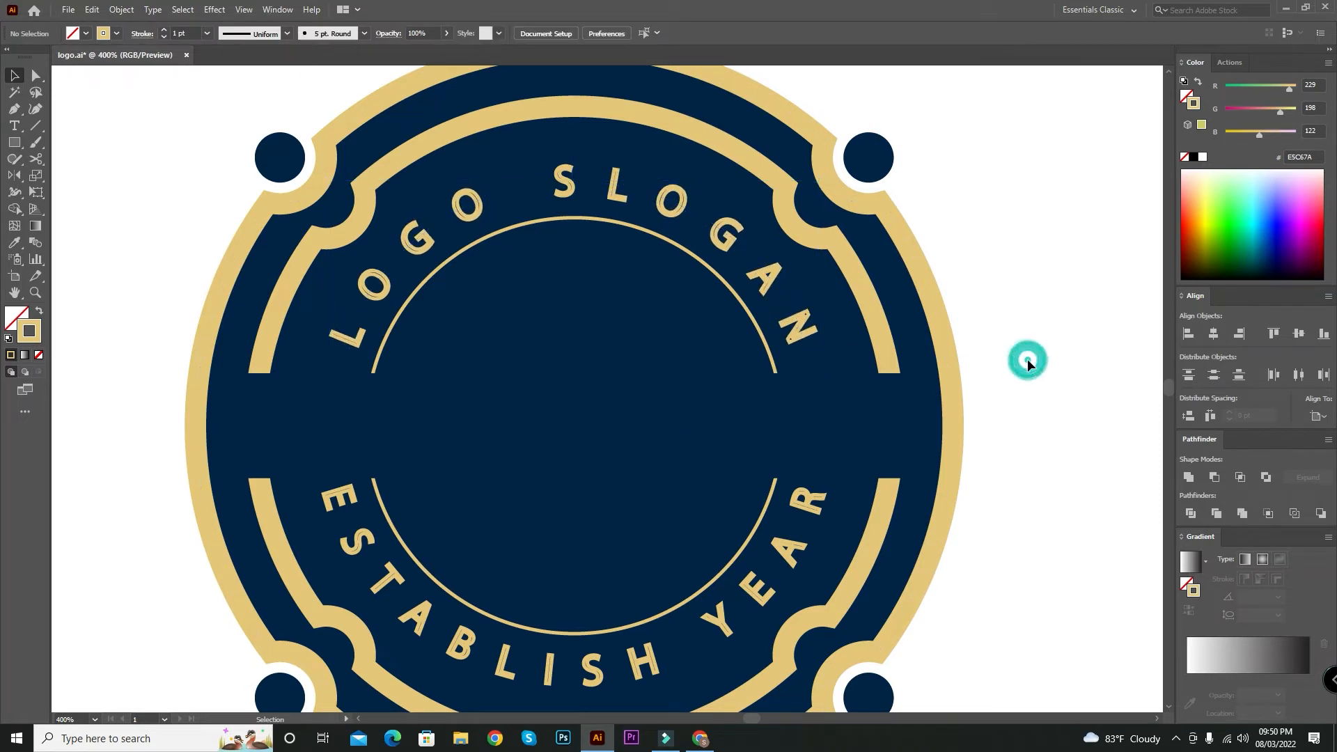
Slightly tighten the letter spacing of the curved ESTABLISH YEAR text along the lower arc
{"action": "scroll", "coordinate": [1028, 366], "scroll_direction": "up", "scroll_amount": 1}
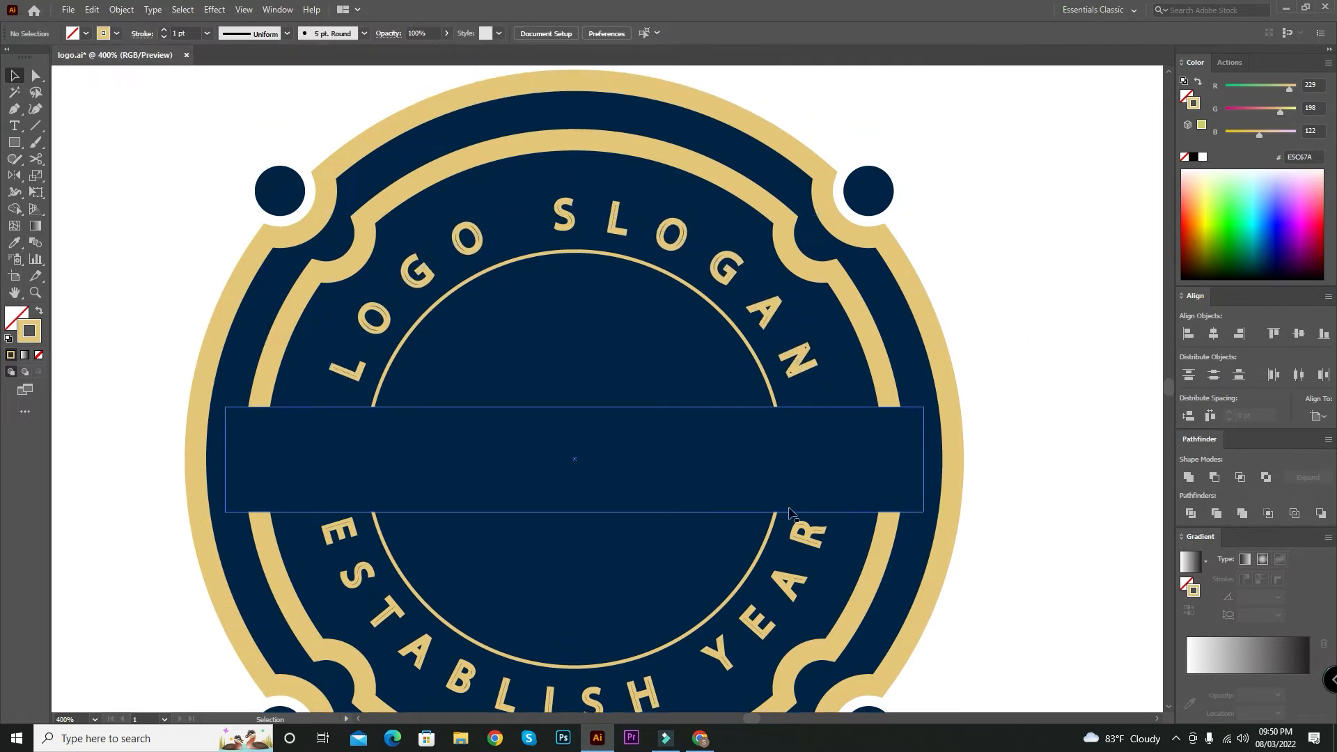
{"action": "left_click", "coordinate": [800, 556]}
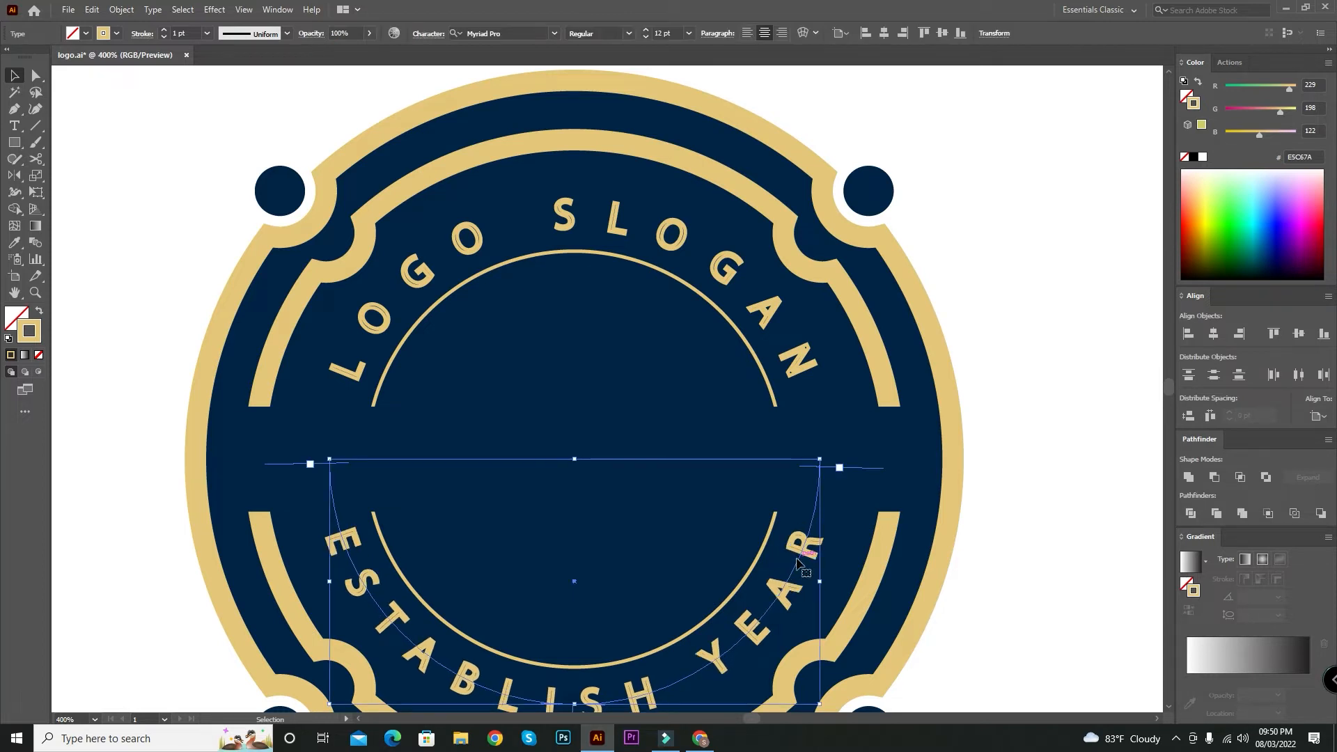
{"action": "scroll", "coordinate": [916, 481], "scroll_direction": "down", "scroll_amount": 10}
{"action": "scroll", "coordinate": [1002, 439], "scroll_direction": "up", "scroll_amount": 3}
{"action": "left_click", "coordinate": [1042, 427]}
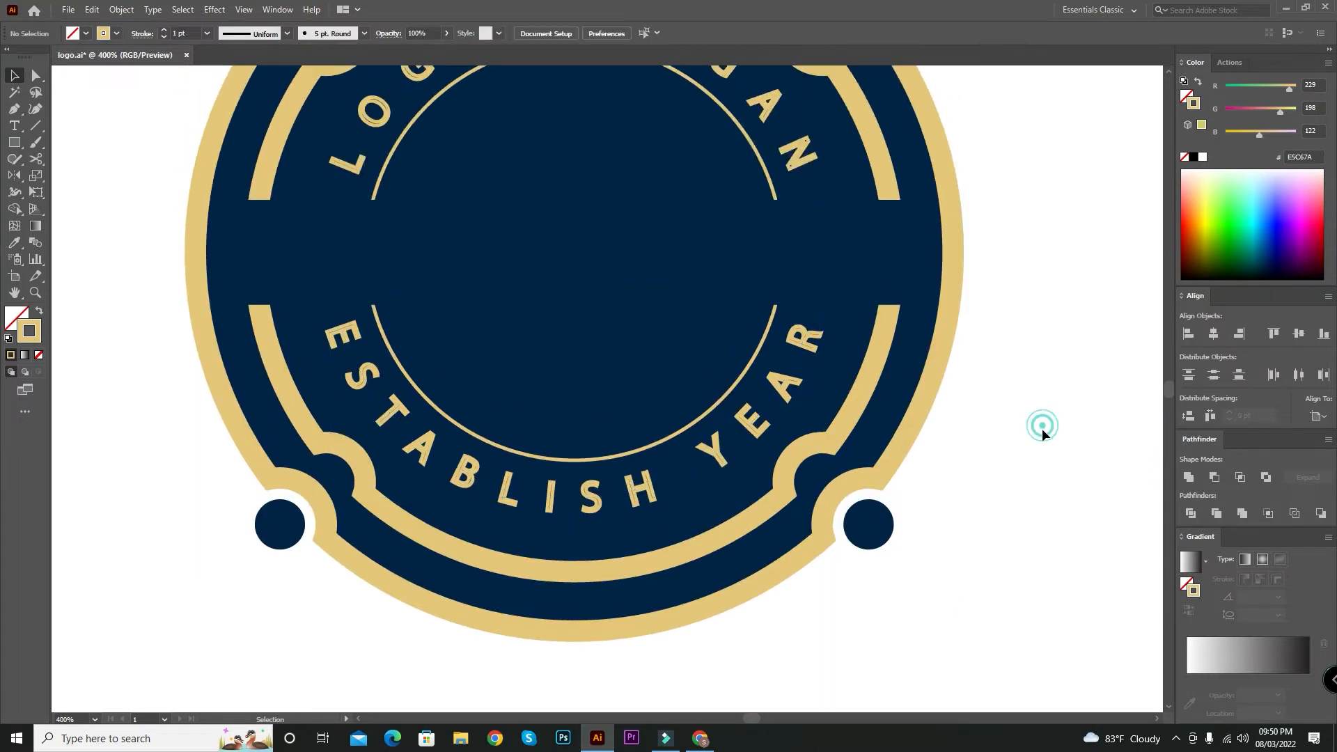
Make the horizontal band taller from its centre, to a height of about 33 pt
{"action": "scroll", "coordinate": [1042, 432], "scroll_direction": "up", "scroll_amount": 2}
{"action": "scroll", "coordinate": [1042, 437], "scroll_direction": "up", "scroll_amount": 3}
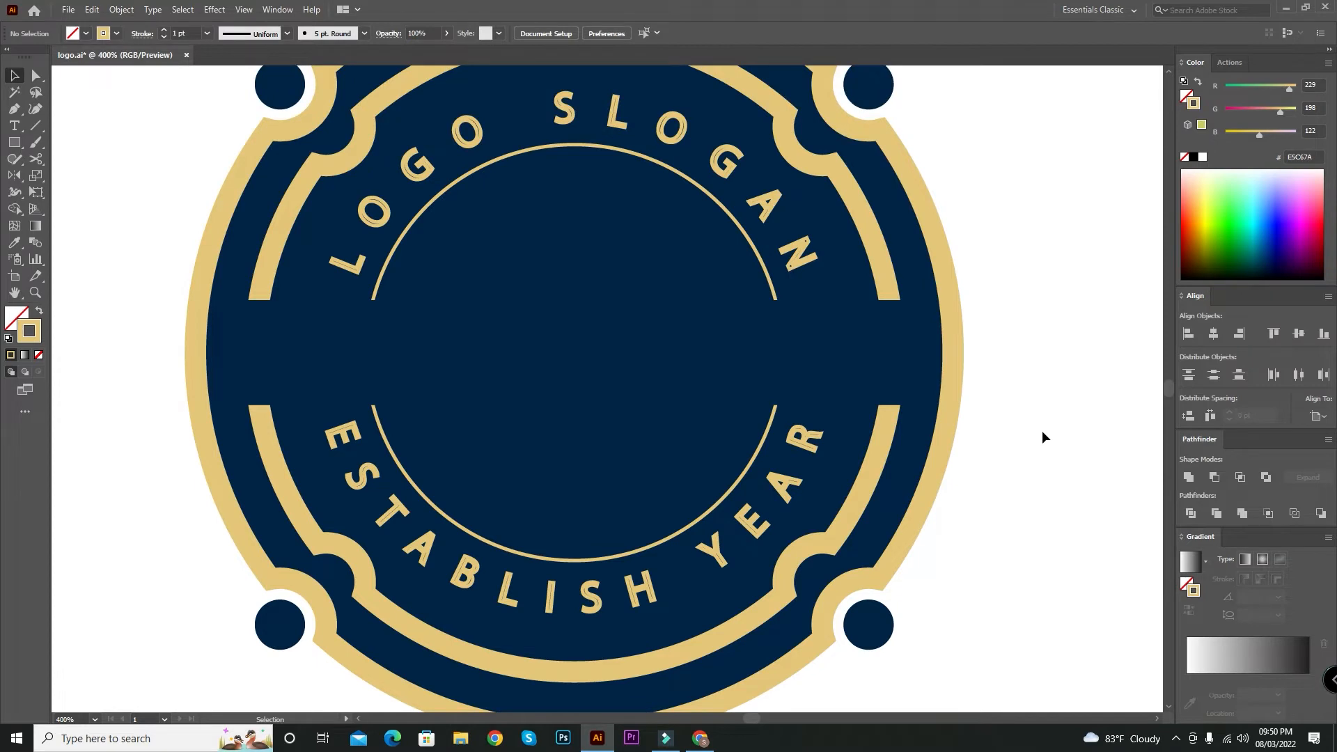
{"action": "left_click", "coordinate": [478, 394]}
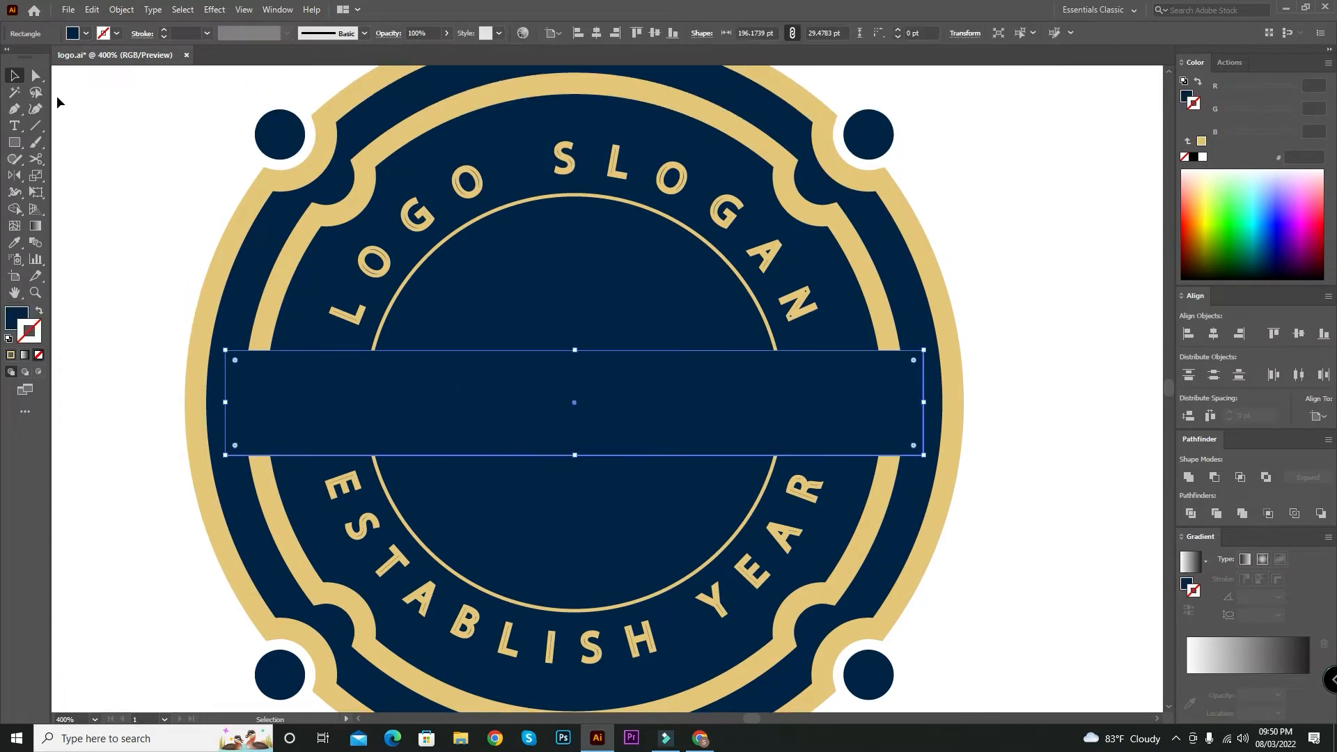
{"action": "left_click_drag", "start_coordinate": [573, 350], "coordinate": [573, 343]}
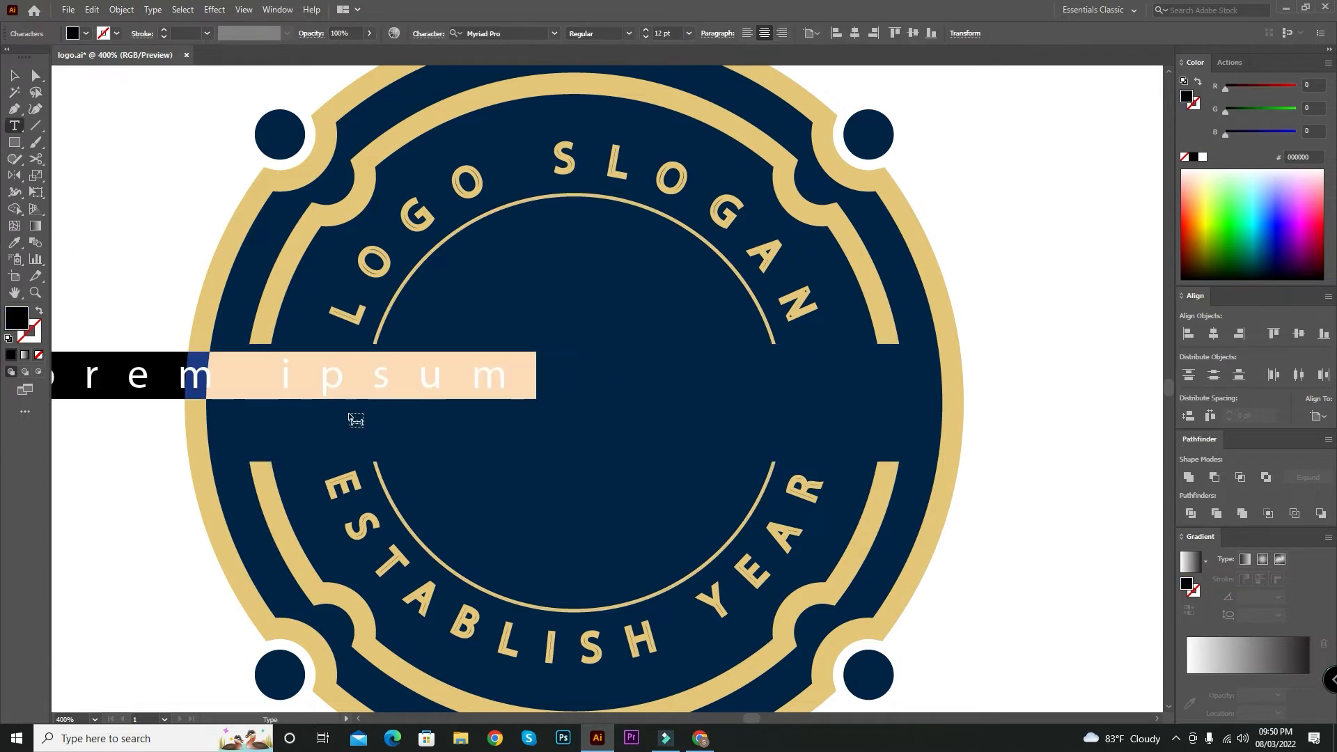
Add the text LOGO NAME and give it the appearance of the curved slogan with the Eyedropper tool
{"action": "type", "text": "LOGO NAME"}
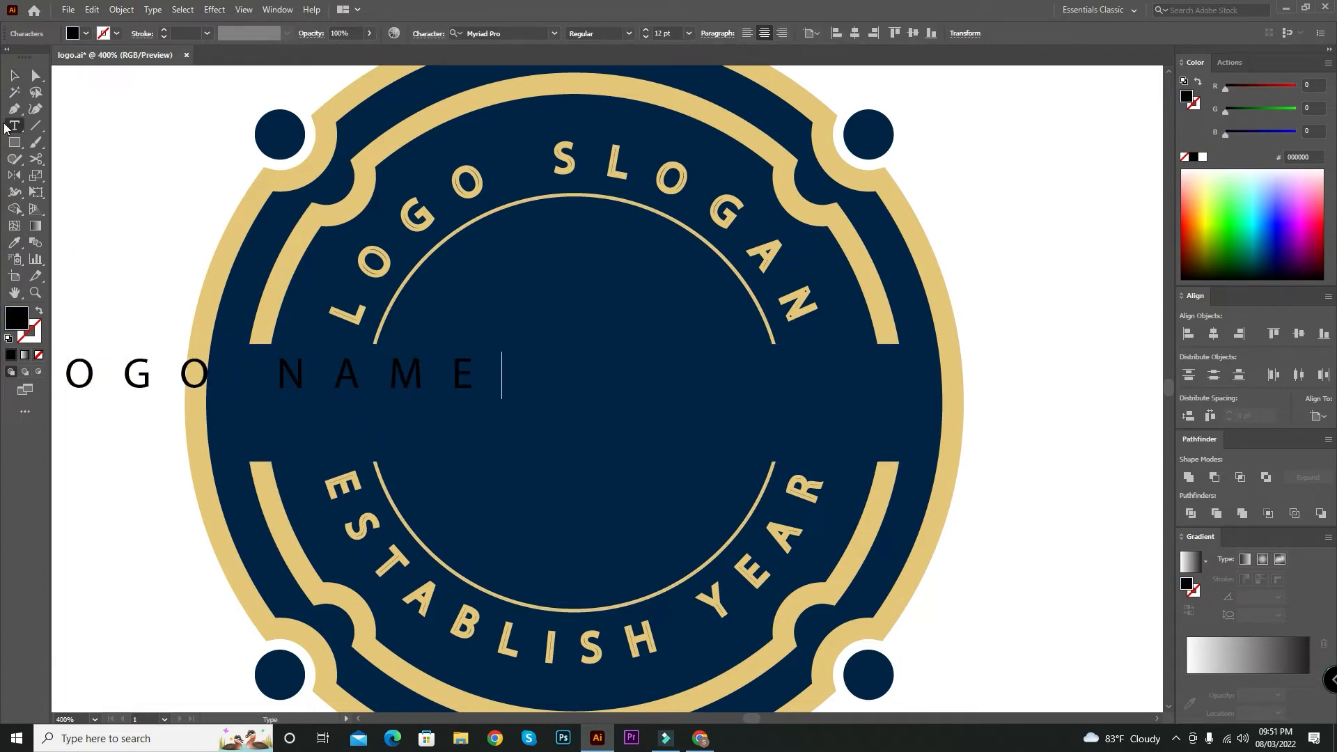
{"action": "left_click", "coordinate": [14, 75]}
{"action": "left_click", "coordinate": [15, 259]}
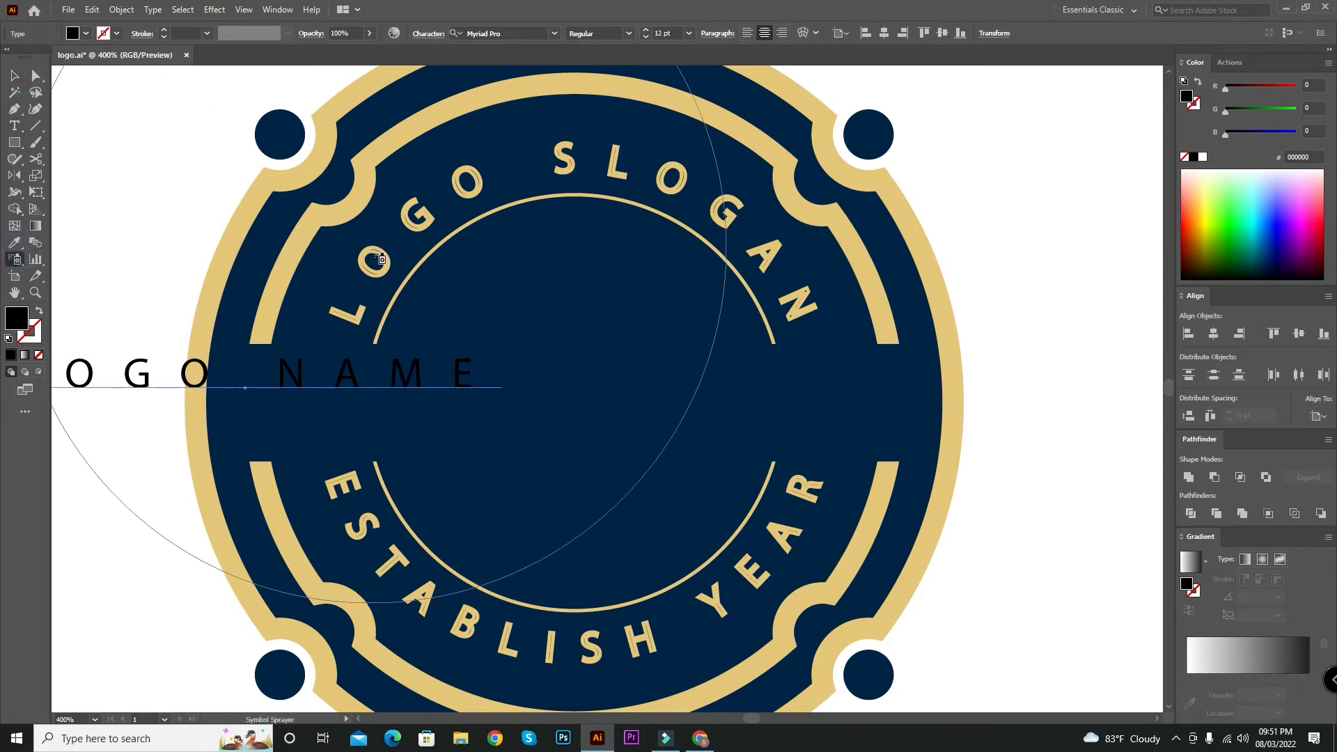
{"action": "left_click", "coordinate": [15, 242]}
{"action": "left_click", "coordinate": [386, 252]}
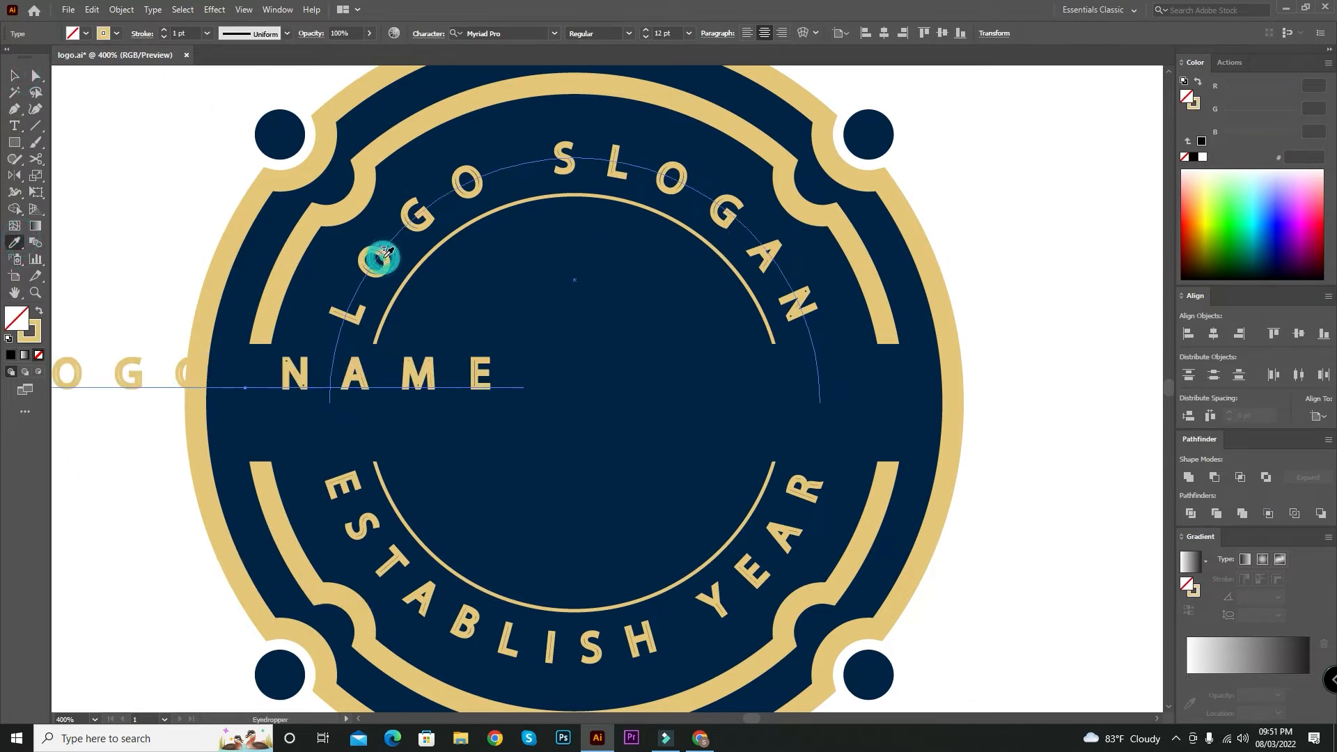
Swap the fill and stroke of the LOGO NAME text for a plain gold fill and move it onto the central band
{"action": "left_click", "coordinate": [15, 77]}
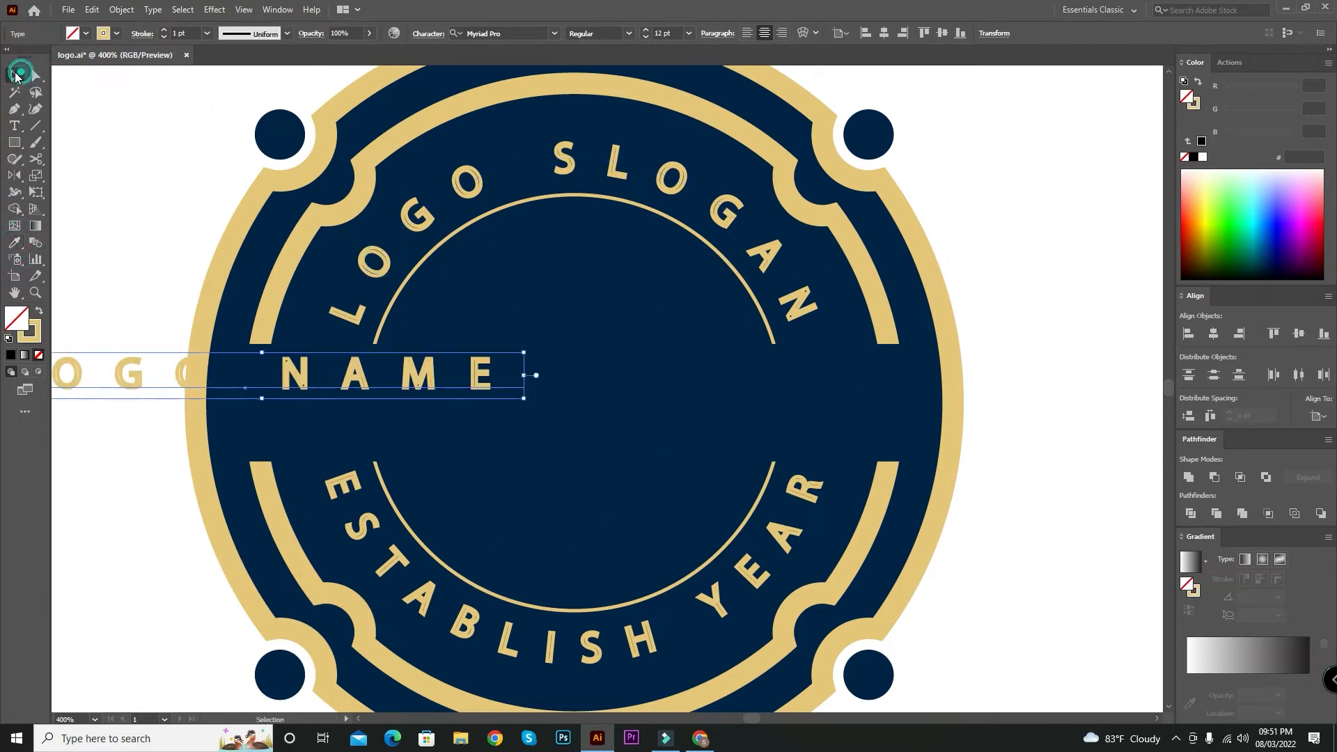
{"action": "left_click", "coordinate": [40, 310]}
{"action": "left_click_drag", "start_coordinate": [359, 383], "coordinate": [710, 383]}
Swap the fill and stroke of the curved slogan and year texts, leaving a gold fill with no stroke
{"action": "left_click", "coordinate": [458, 201]}
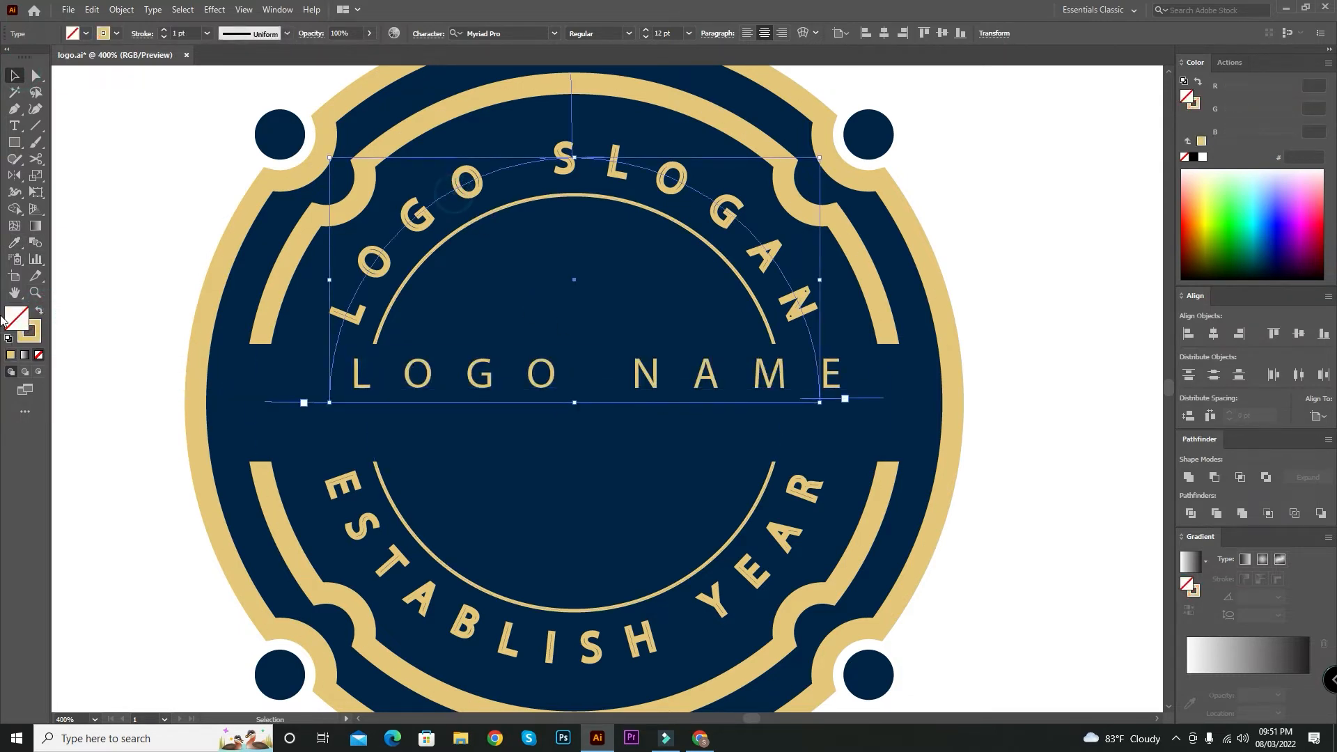
{"action": "left_click", "coordinate": [40, 311]}
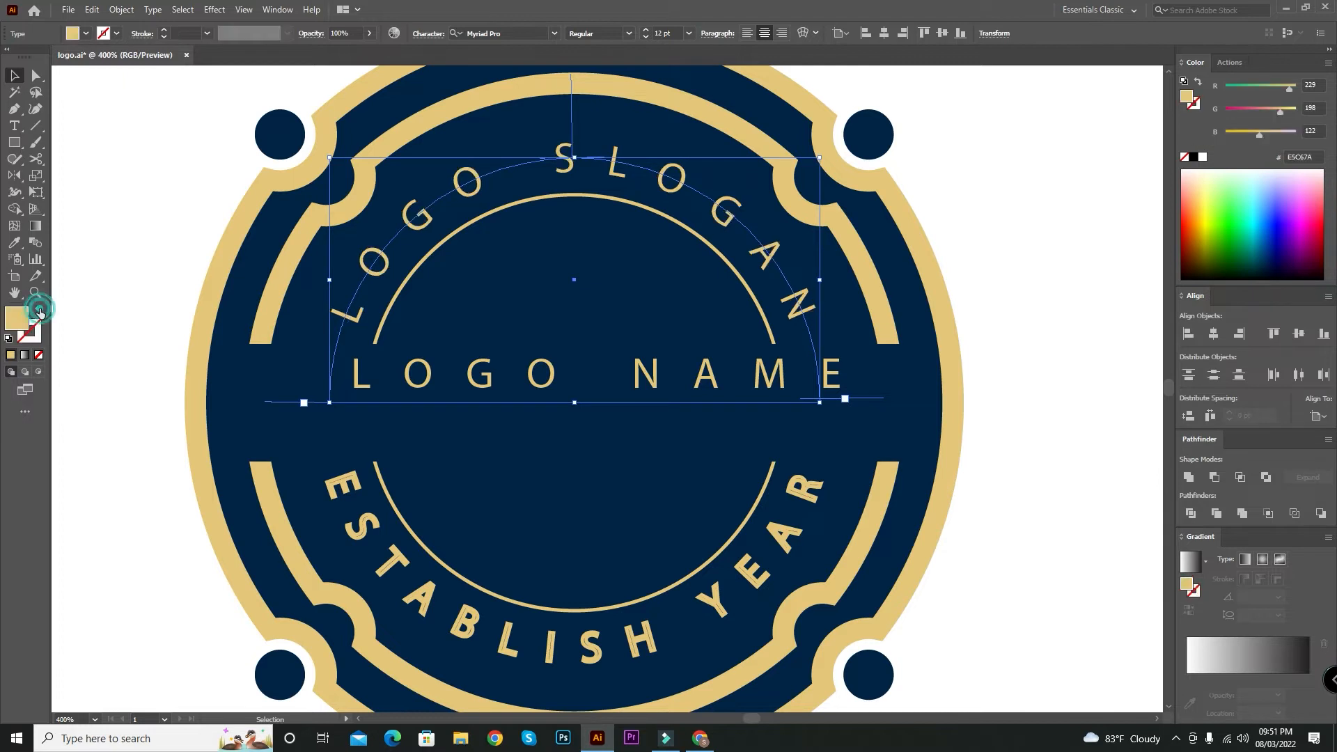
{"action": "left_click", "coordinate": [362, 527]}
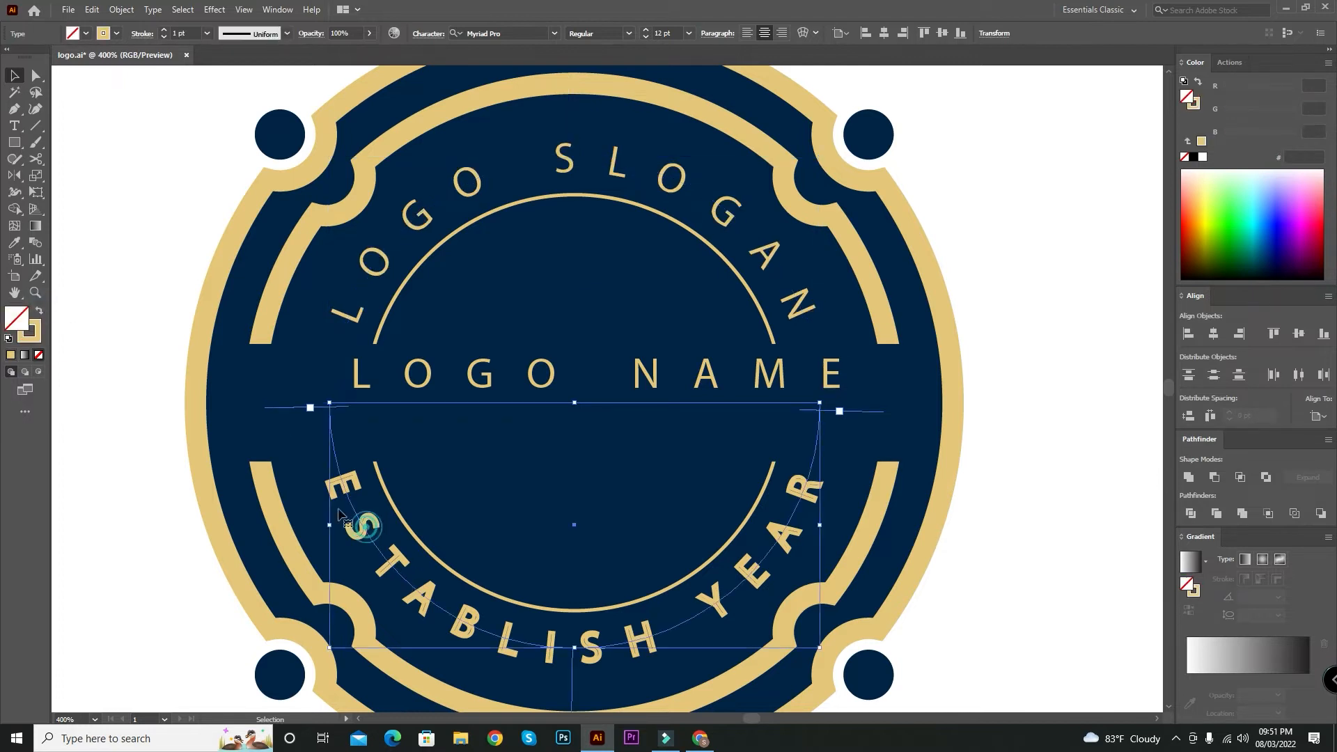
{"action": "left_click", "coordinate": [39, 311]}
{"action": "left_click", "coordinate": [454, 183]}
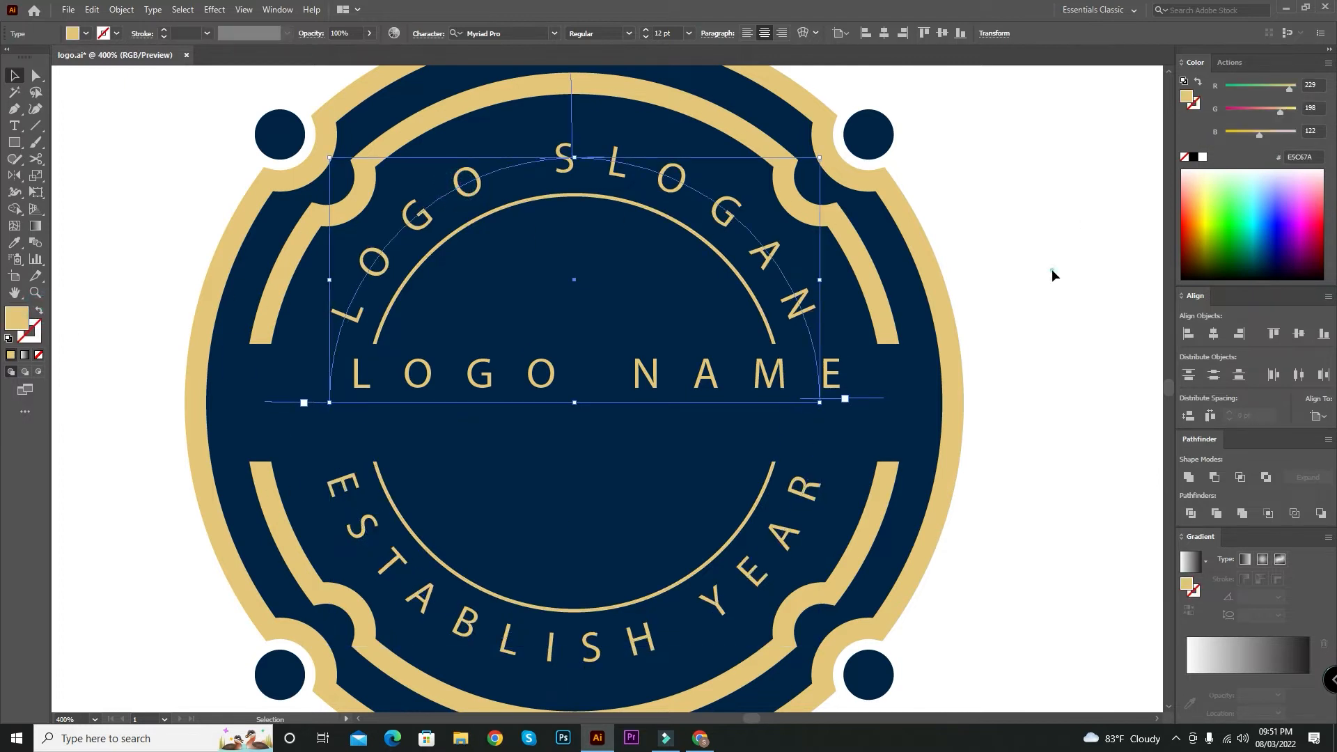
{"action": "left_click", "coordinate": [1051, 275]}
Move the LOGO NAME text down to the middle of the band and change its font to Oswald Regular
{"action": "scroll", "coordinate": [1050, 286], "scroll_direction": "up", "scroll_amount": 1}
{"action": "left_click_drag", "start_coordinate": [644, 417], "coordinate": [645, 440]}
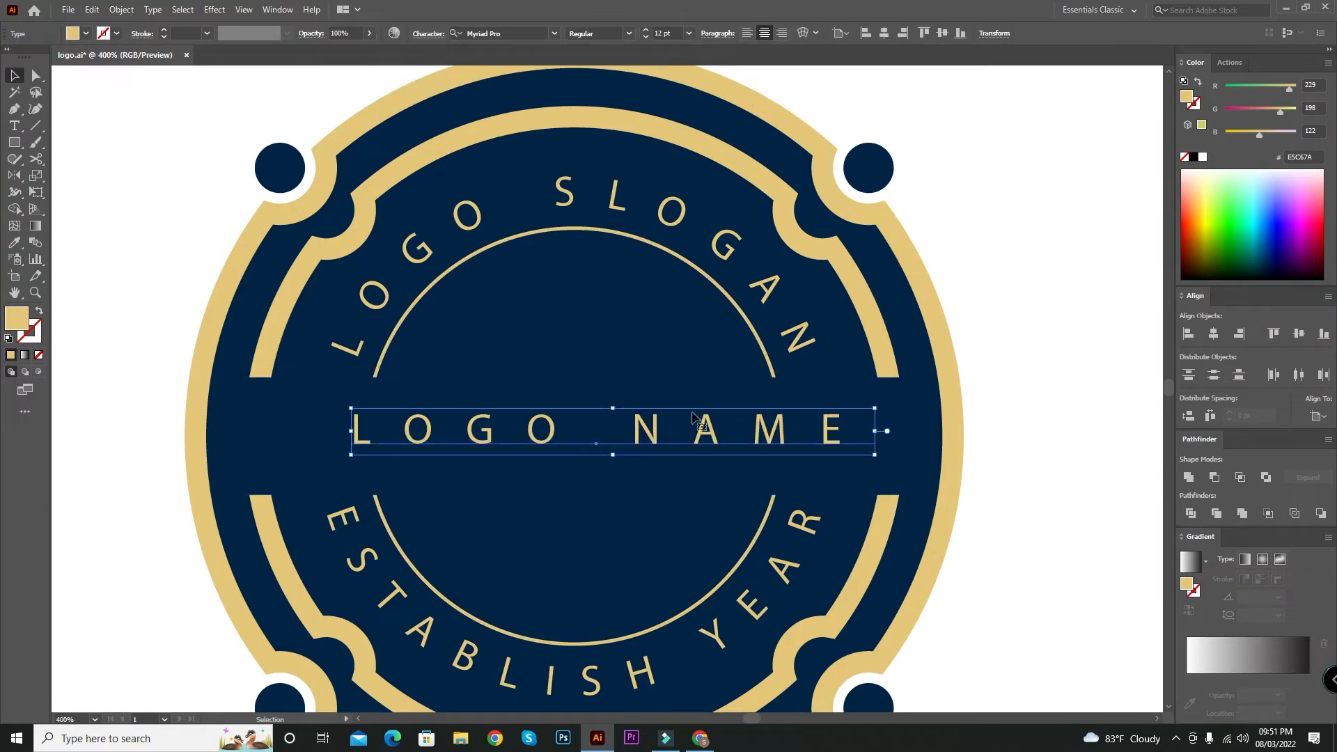
{"action": "left_click", "coordinate": [555, 33]}
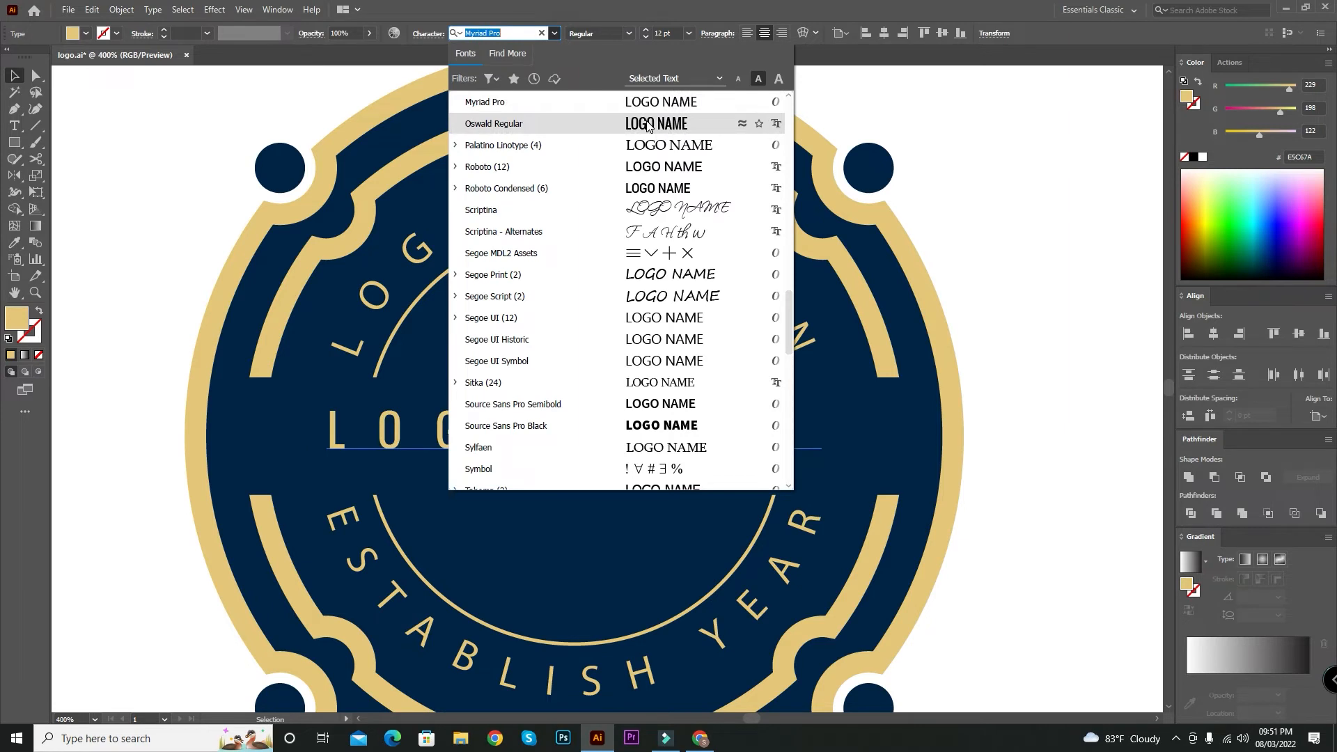
{"action": "left_click", "coordinate": [644, 122]}
Tighten the letter spacing of the LOGO NAME text and scale it up to about 17 pt
{"action": "left_click_drag", "start_coordinate": [822, 464], "coordinate": [876, 468]}
{"action": "key", "text": "alt+Left"}
{"action": "key", "text": "alt+Left"}
{"action": "key", "text": "alt+Left"}
{"action": "key", "text": "alt+Left"}
{"action": "key", "text": "alt+Left"}
{"action": "key", "text": "alt+Left"}
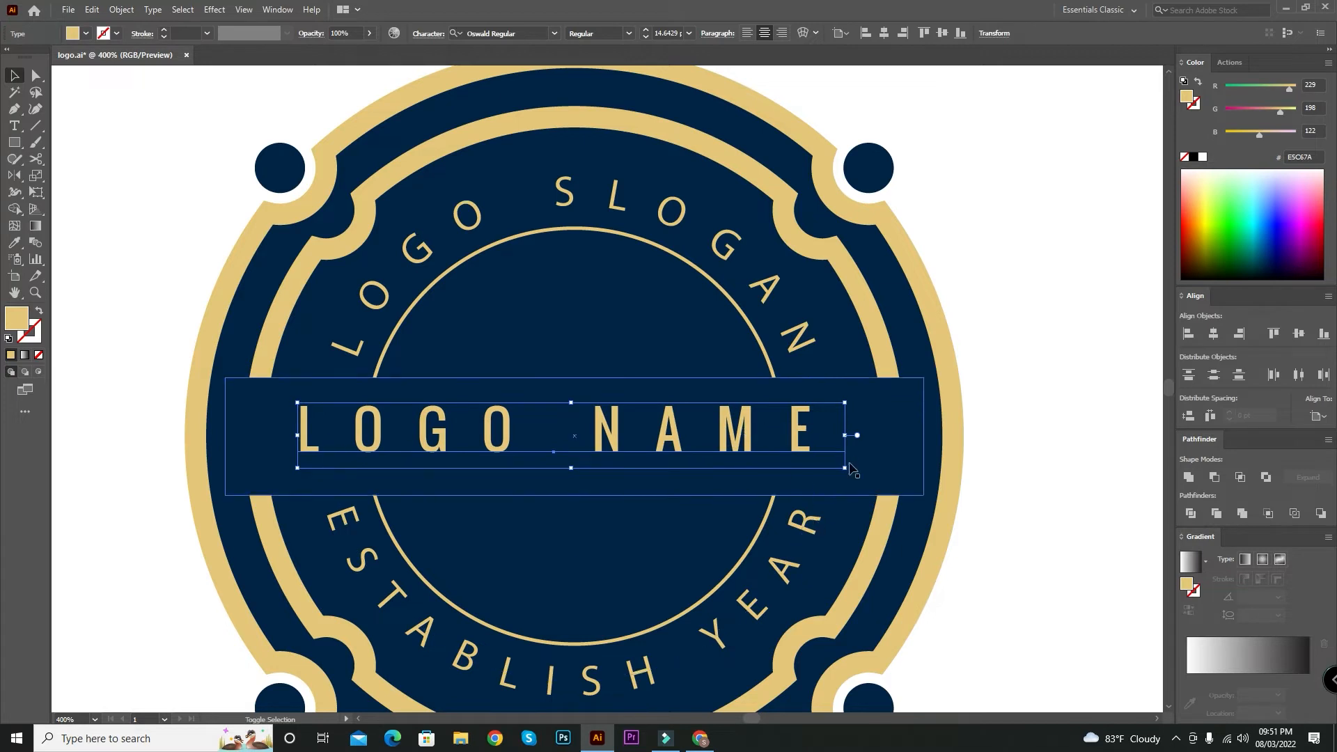
{"action": "left_click_drag", "start_coordinate": [846, 469], "coordinate": [887, 491]}
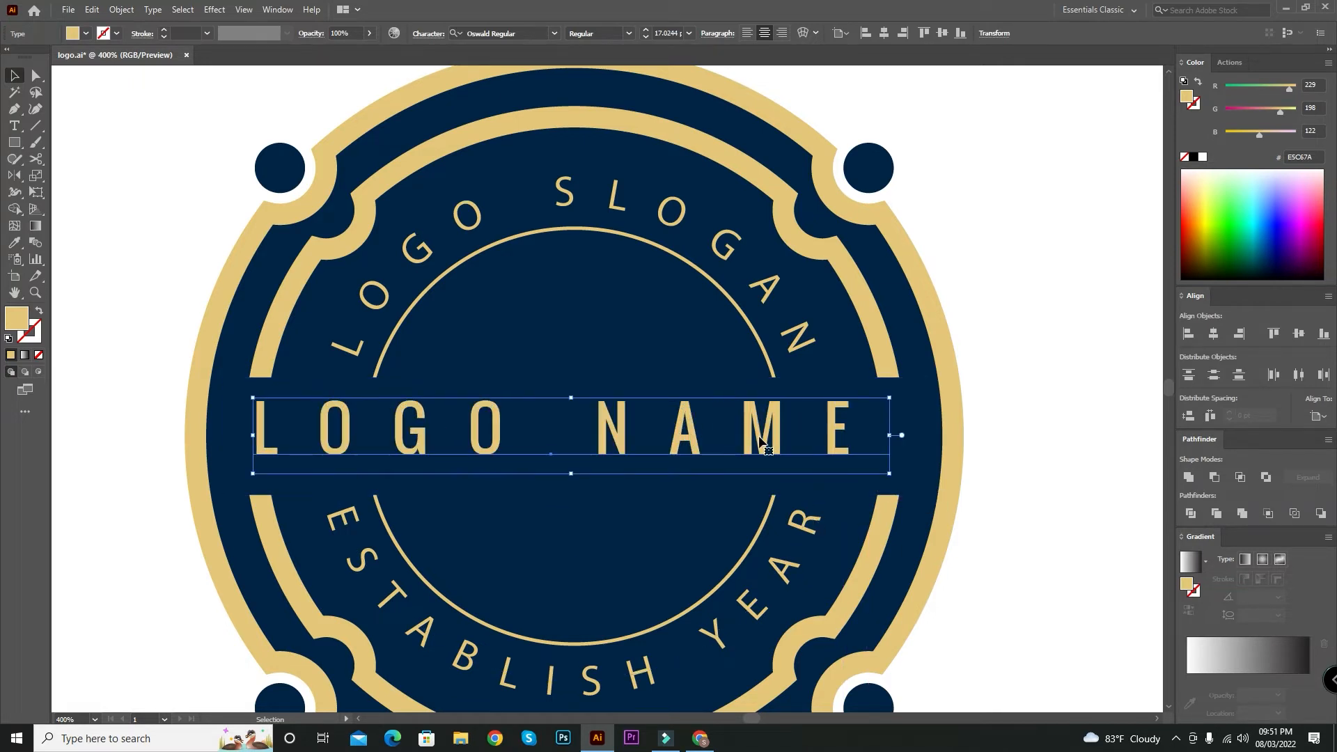
Convert the LOGO NAME text to outlines and centre it on the band horizontally and vertically
{"action": "right_click", "coordinate": [757, 148]}
{"action": "left_click", "coordinate": [794, 247]}
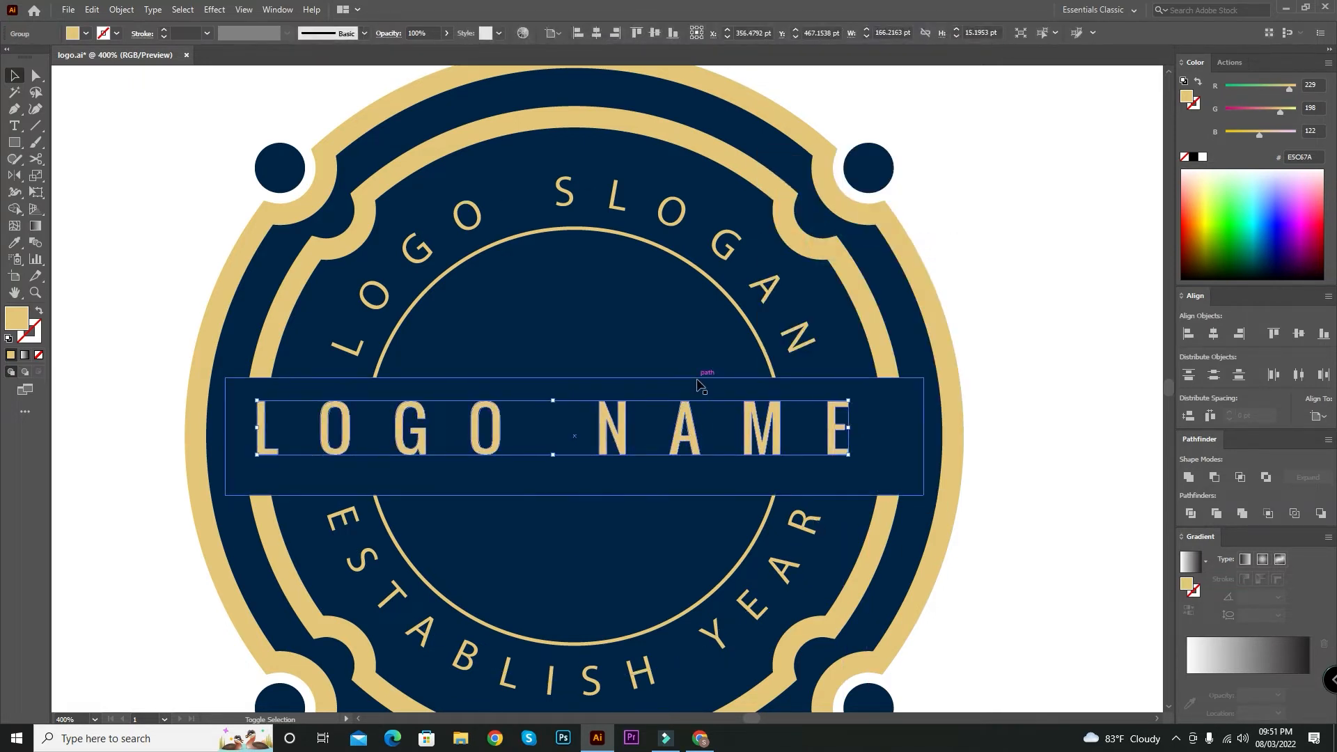
{"action": "left_click", "coordinate": [695, 380], "text": "shift"}
{"action": "left_click", "coordinate": [695, 381]}
{"action": "left_click", "coordinate": [599, 31]}
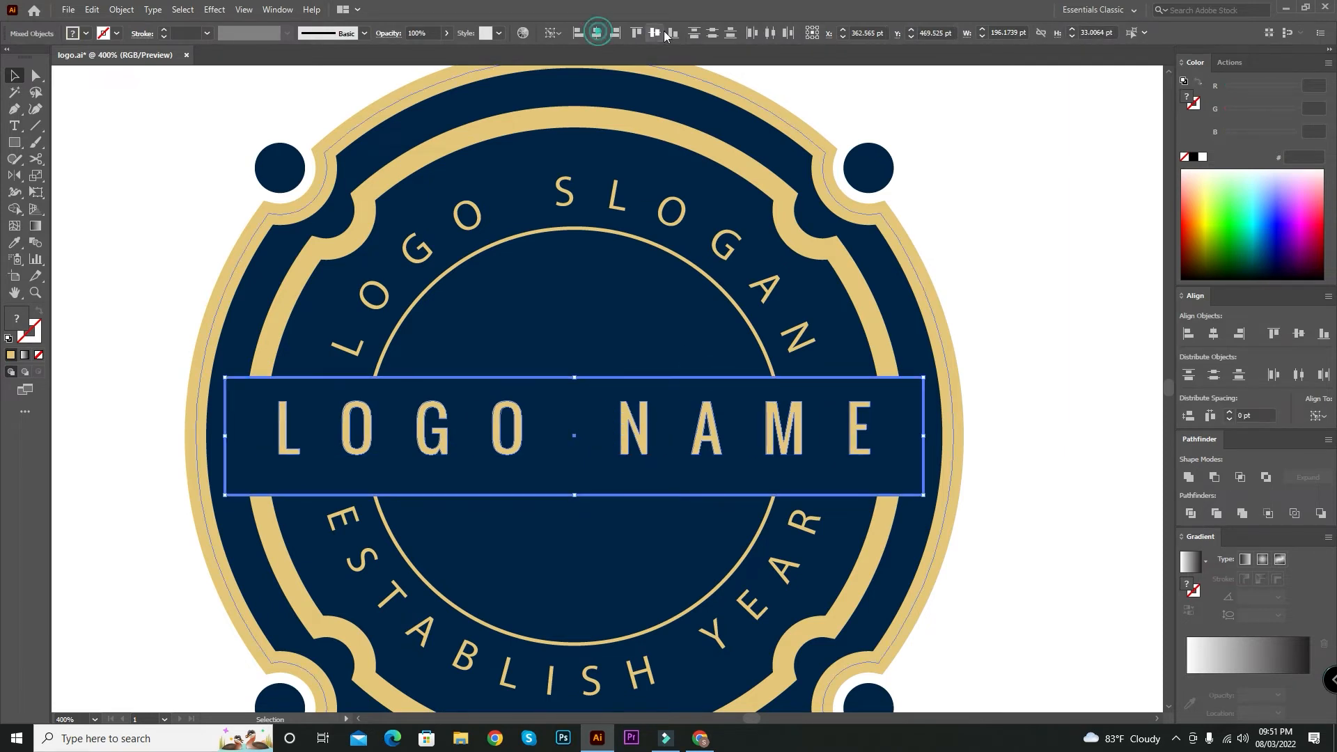
{"action": "left_click", "coordinate": [1017, 292]}
Draw a straight vertical line with the Pen tool in the empty area between the colour swatches and the badge
{"action": "key", "text": "ctrl+minus"}
{"action": "key", "text": "ctrl+minus"}
{"action": "key", "text": "ctrl+minus"}
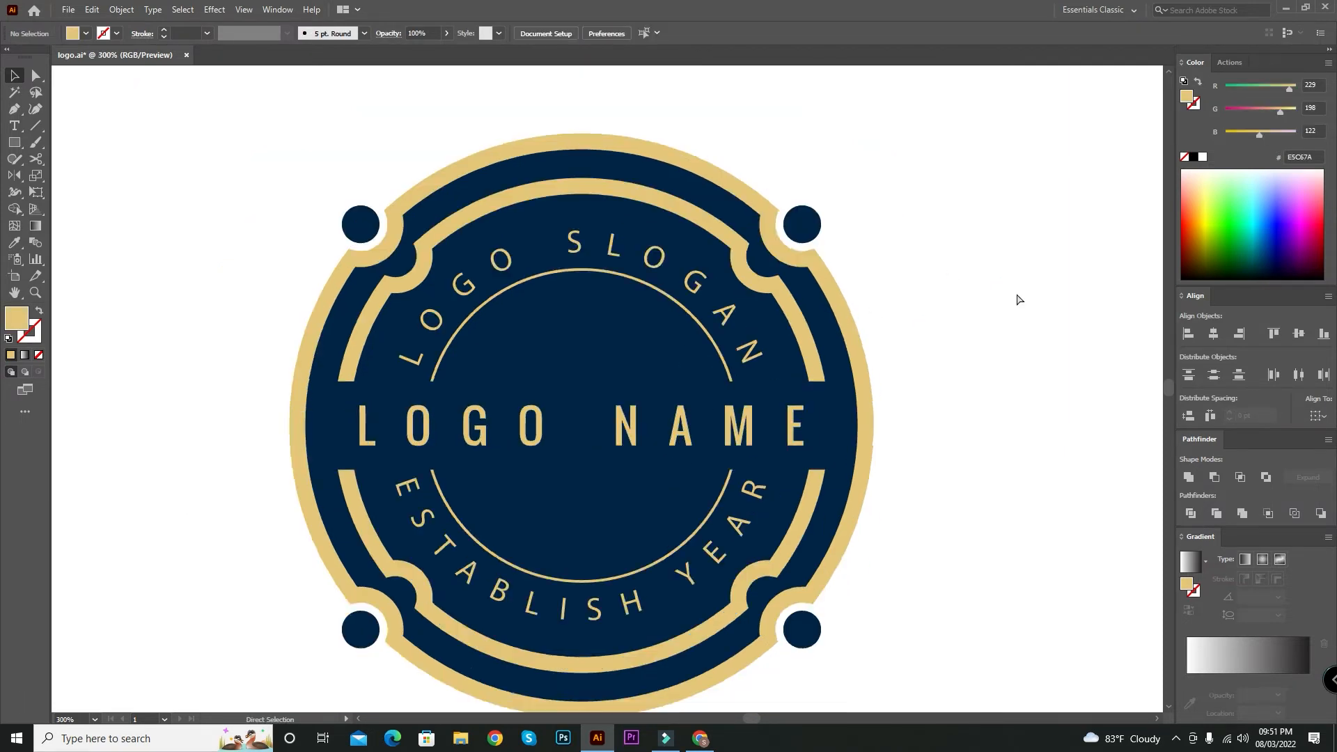
{"action": "key", "text": "ctrl+plus"}
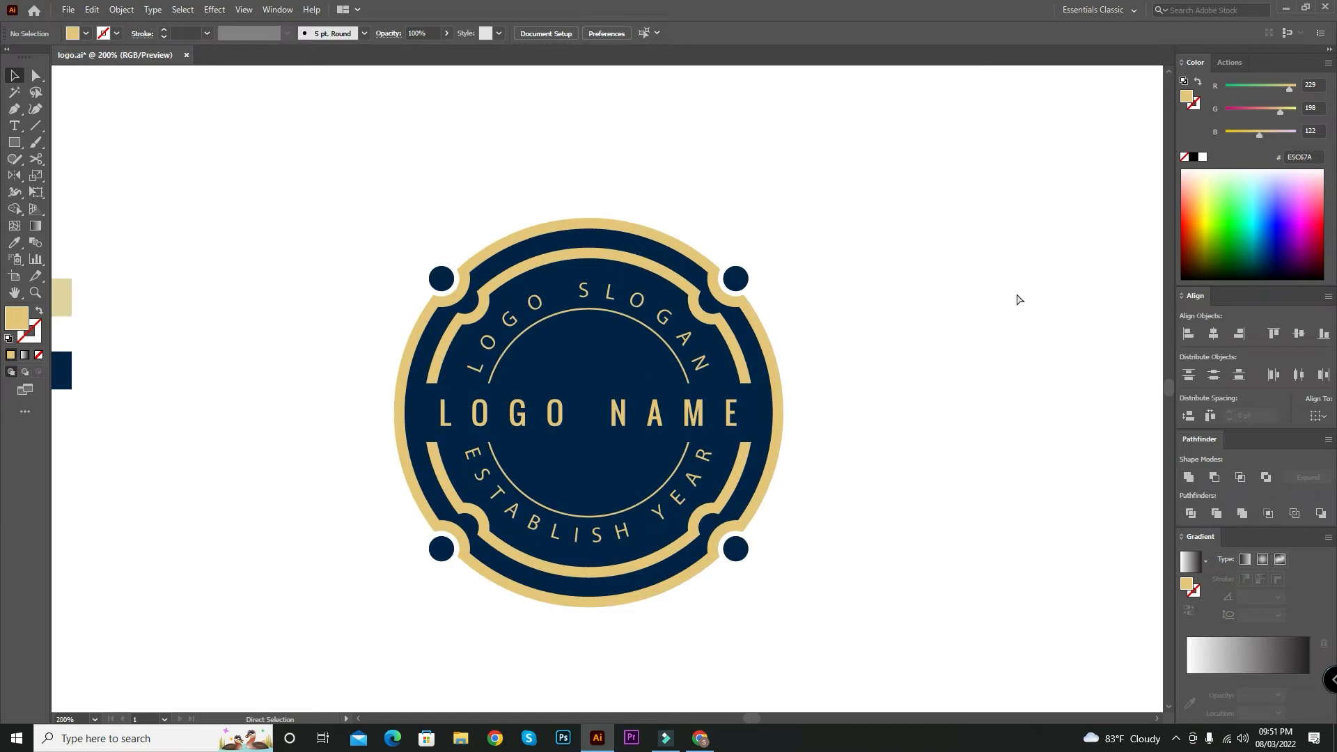
{"action": "left_click", "coordinate": [14, 109]}
{"action": "left_click_drag", "start_coordinate": [229, 256], "coordinate": [292, 221]}
{"action": "left_click", "coordinate": [293, 220]}
{"action": "left_click", "coordinate": [291, 472]}
{"action": "left_click", "coordinate": [14, 75]}
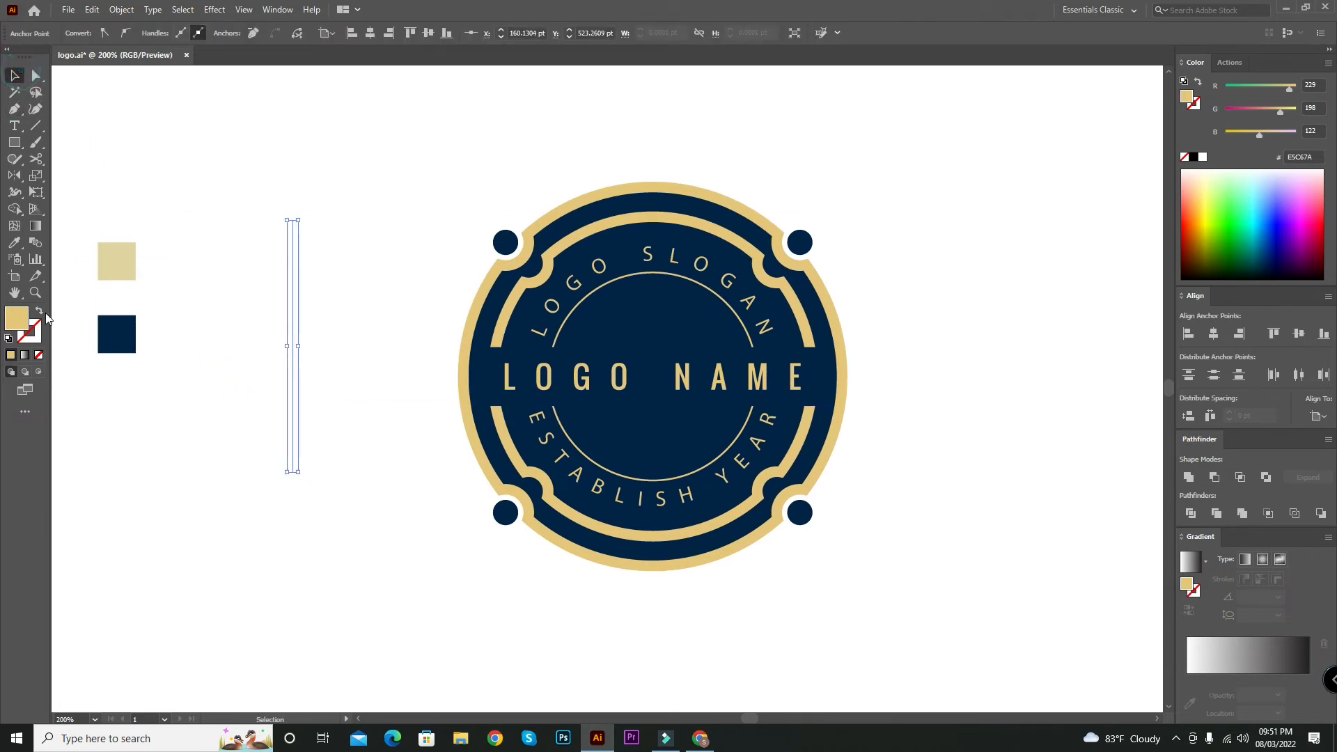
Give the vertical line a gold stroke with no fill and set its stroke weight to 3 pt
{"action": "left_click", "coordinate": [41, 310]}
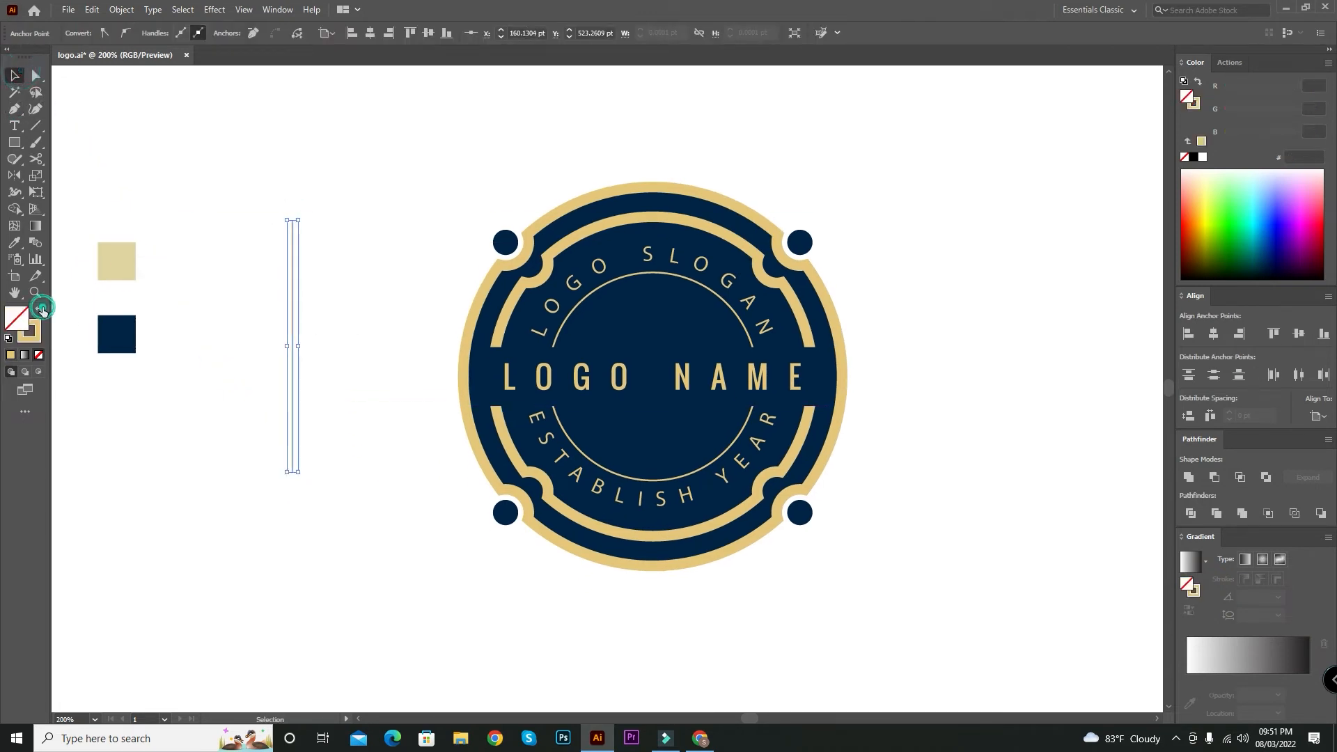
{"action": "left_click", "coordinate": [291, 245]}
{"action": "left_click", "coordinate": [164, 31]}
{"action": "left_click", "coordinate": [163, 30]}
{"action": "left_click", "coordinate": [163, 30]}
{"action": "left_click", "coordinate": [162, 38]}
{"action": "left_click", "coordinate": [344, 124]}
Draw a small three-pointed shape with the Star tool beside the upper end of the vertical line
{"action": "left_click_drag", "start_coordinate": [294, 154], "coordinate": [460, 224]}
{"action": "key", "text": "ctrl+plus"}
{"action": "key", "text": "ctrl+plus"}
{"action": "key", "text": "ctrl+plus"}
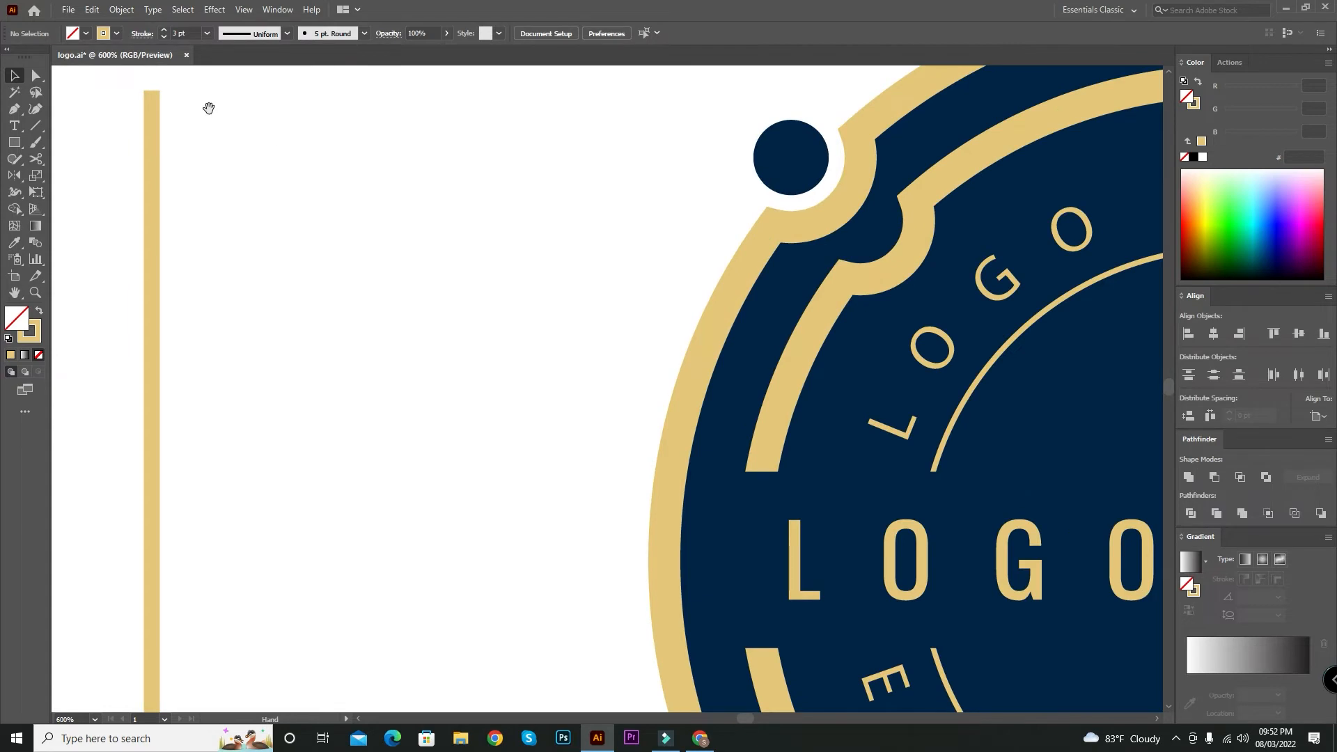
{"action": "left_click_drag", "start_coordinate": [200, 107], "coordinate": [399, 139]}
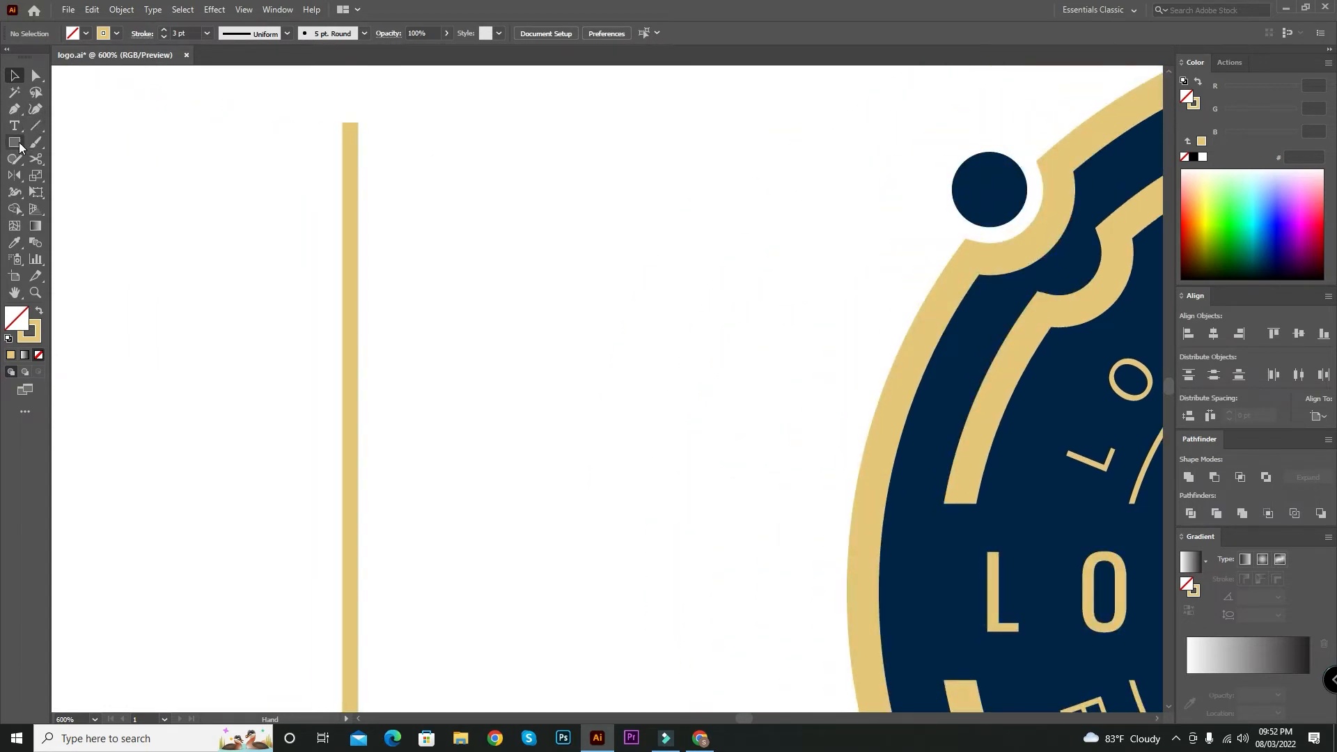
{"action": "left_click", "coordinate": [19, 147]}
{"action": "left_click", "coordinate": [105, 210]}
{"action": "mouse_move", "coordinate": [231, 206]}
{"action": "left_mouse_down"}
{"action": "mouse_move", "coordinate": [275, 266]}
{"action": "mouse_move", "coordinate": [278, 246]}
{"action": "mouse_move", "coordinate": [232, 234]}
{"action": "mouse_move", "coordinate": [232, 195]}
{"action": "left_mouse_up"}
{"action": "key", "text": "Down"}
{"action": "key", "text": "Down"}
Reshape the triangle into an arrowhead with an inward notch in its base and swap its stroke for a gold fill
{"action": "left_click", "coordinate": [14, 75]}
{"action": "left_click", "coordinate": [36, 75]}
{"action": "left_click", "coordinate": [15, 78]}
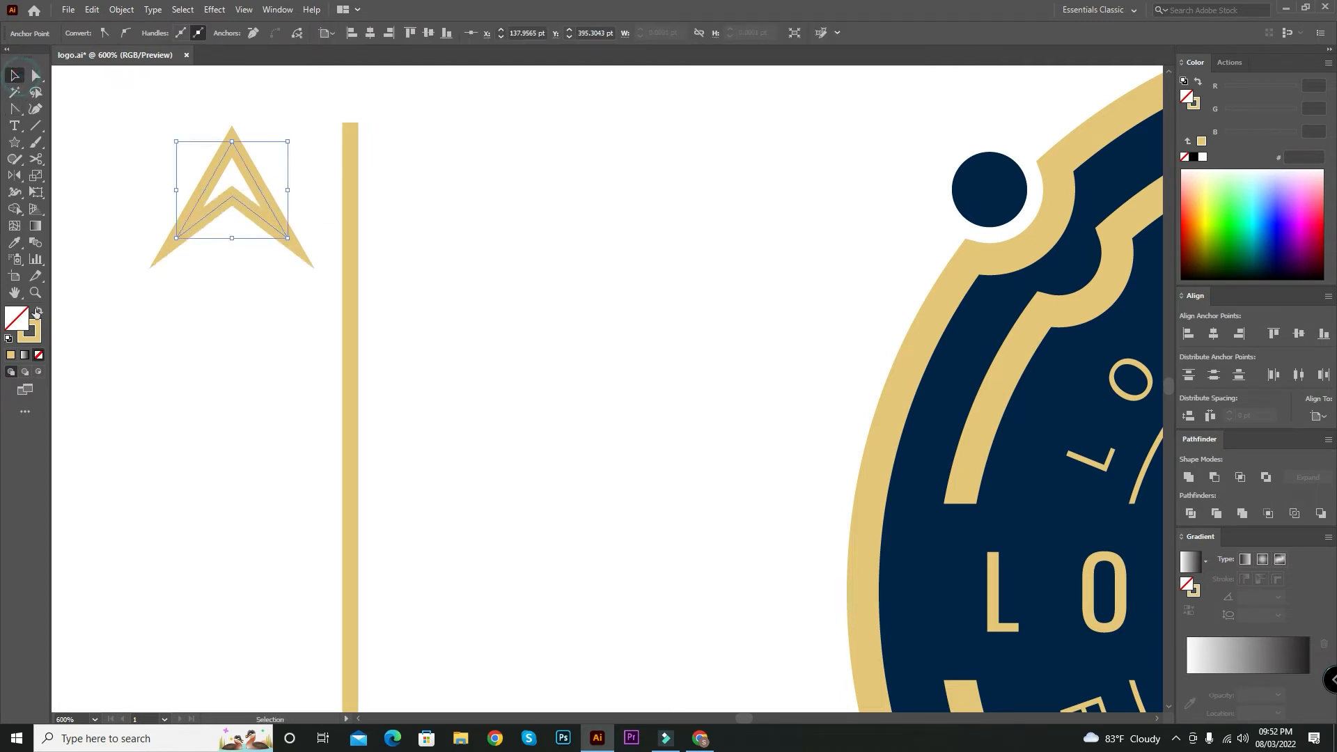
{"action": "left_click", "coordinate": [40, 314]}
Enlarge the gold arrowhead and place it on the upper end of the vertical line to form an arrow
{"action": "left_click_drag", "start_coordinate": [233, 241], "coordinate": [233, 275]}
{"action": "left_click_drag", "start_coordinate": [239, 195], "coordinate": [356, 160]}
{"action": "left_click", "coordinate": [713, 161]}
{"action": "key", "text": "ctrl+minus"}
{"action": "key", "text": "ctrl+minus"}
{"action": "key", "text": "ctrl+minus"}
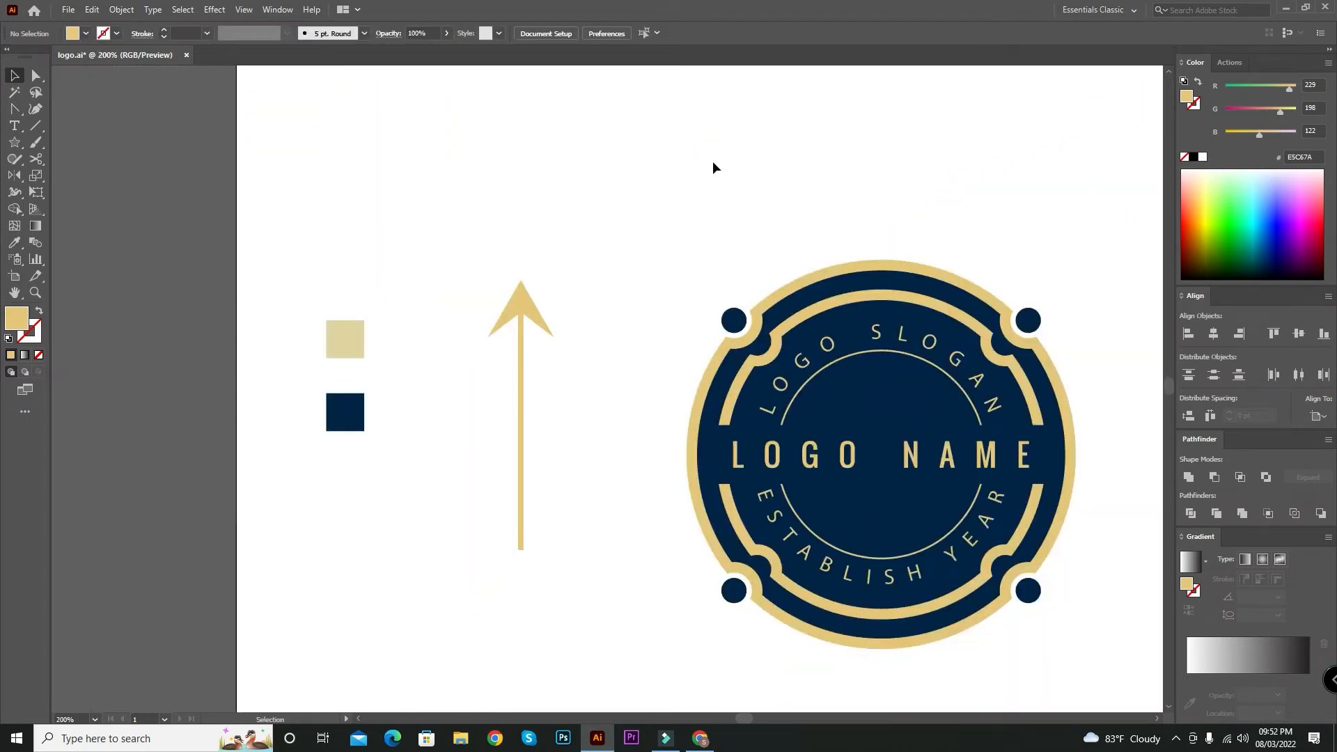
Scale the gold arrowhead down slightly and place a copy of it on the lower end of the vertical line
{"action": "left_click", "coordinate": [529, 304]}
{"action": "left_click_drag", "start_coordinate": [553, 338], "coordinate": [578, 297]}
{"action": "left_click", "coordinate": [586, 301]}
{"action": "key", "text": "space"}
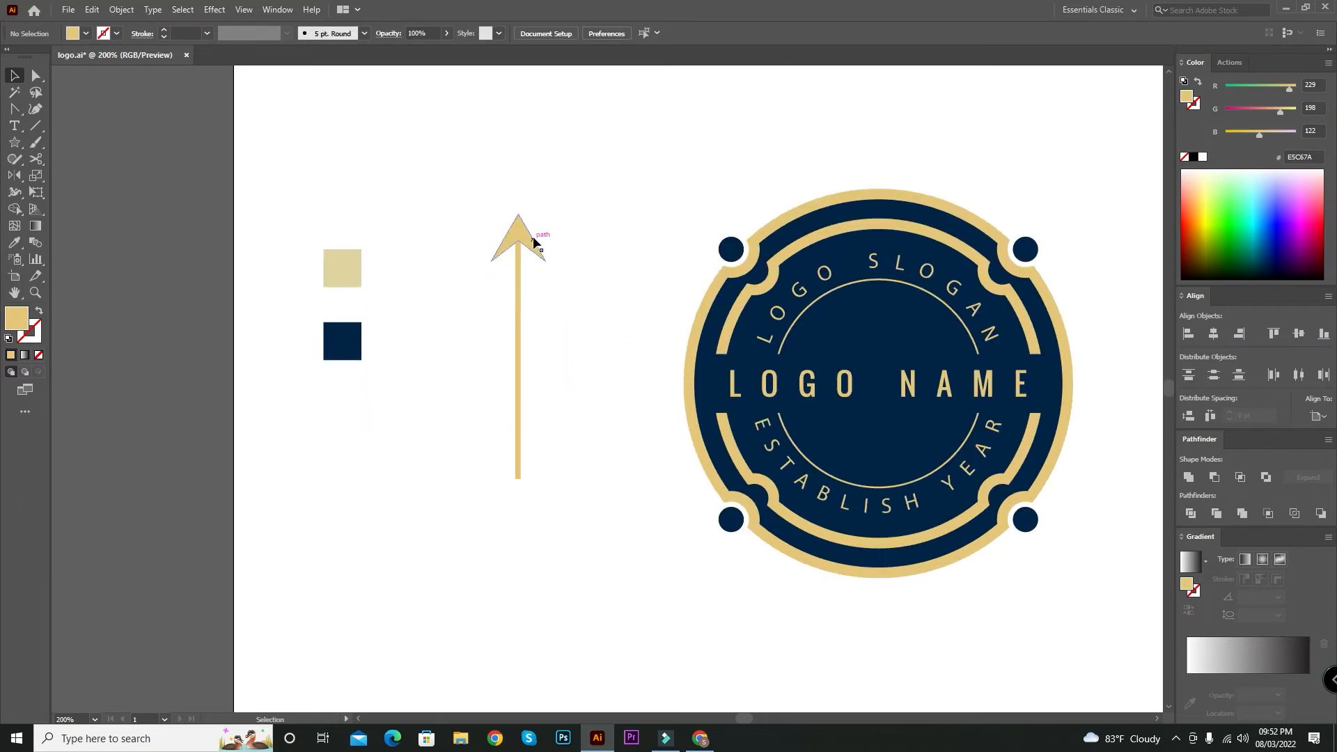
{"action": "left_click_drag", "start_coordinate": [529, 237], "coordinate": [529, 479]}
{"action": "left_click", "coordinate": [567, 437]}
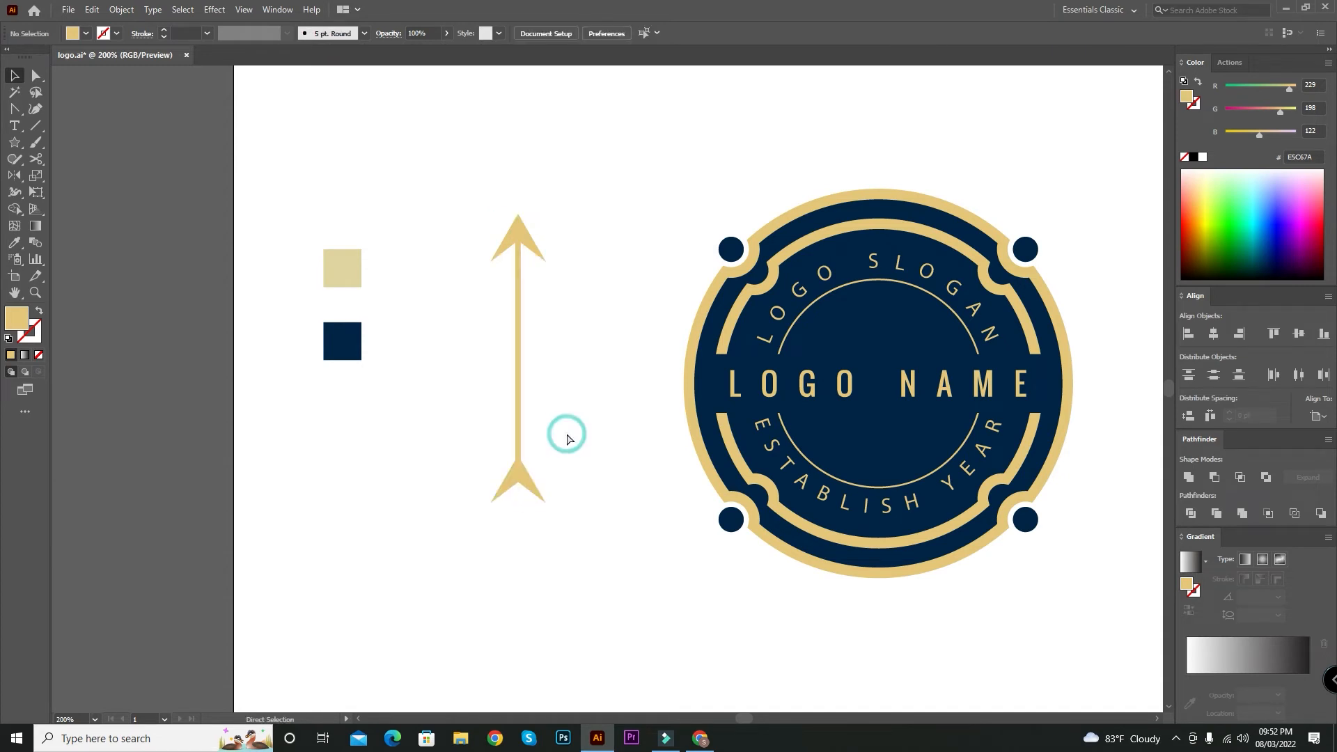
Duplicate the lower arrowhead slightly further down so the two overlapping shapes form the arrow's feathered tail
{"action": "key", "text": "ctrl+plus"}
{"action": "key", "text": "ctrl+plus"}
{"action": "key", "text": "ctrl+plus"}
{"action": "left_click_drag", "start_coordinate": [411, 559], "coordinate": [490, 412]}
{"action": "left_click_drag", "start_coordinate": [445, 496], "coordinate": [444, 536]}
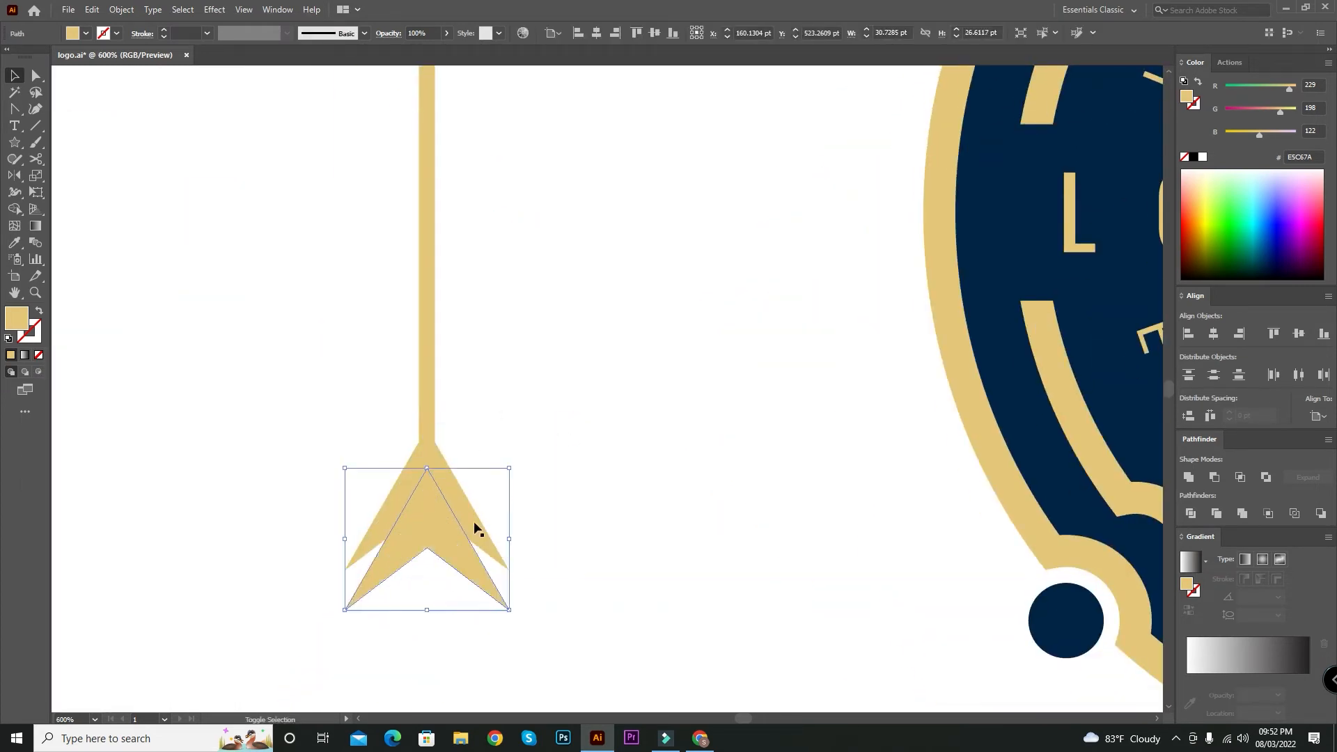
{"action": "left_click", "coordinate": [550, 503]}
Group the arrow's parts, tilt the arrow to the left and lay it diagonally across the middle of the badge
{"action": "key", "text": "ctrl+minus"}
{"action": "key", "text": "ctrl+minus"}
{"action": "key", "text": "ctrl+minus"}
{"action": "scroll", "coordinate": [550, 470], "scroll_direction": "up", "scroll_amount": 2}
{"action": "left_click_drag", "start_coordinate": [507, 203], "coordinate": [647, 667]}
{"action": "key", "text": "a"}
{"action": "key", "text": "v"}
{"action": "left_click_drag", "start_coordinate": [551, 531], "coordinate": [549, 598]}
{"action": "scroll", "coordinate": [612, 513], "scroll_direction": "right", "scroll_amount": 3}
{"action": "scroll", "coordinate": [612, 513], "scroll_direction": "down", "scroll_amount": 1}
{"action": "left_click_drag", "start_coordinate": [414, 536], "coordinate": [808, 653]}
{"action": "scroll", "coordinate": [779, 592], "scroll_direction": "right", "scroll_amount": 3}
{"action": "scroll", "coordinate": [780, 592], "scroll_direction": "down", "scroll_amount": 1}
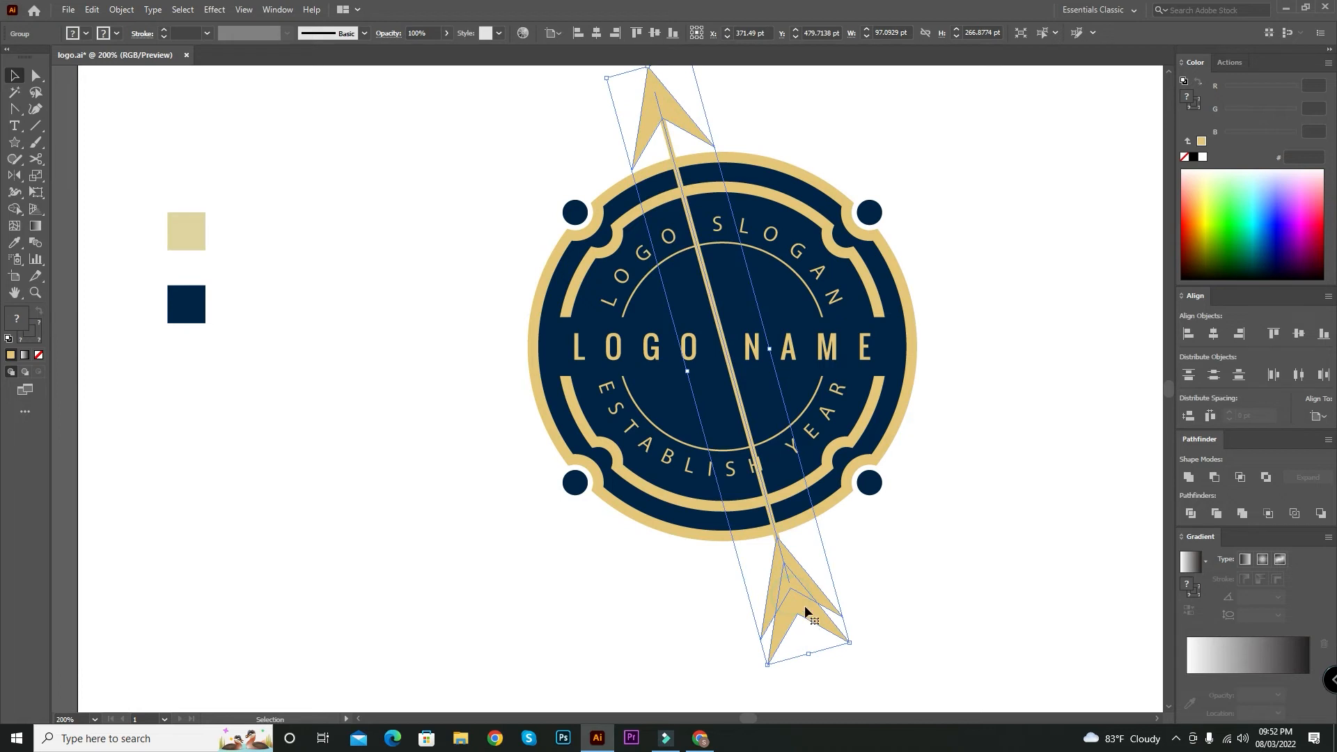
{"action": "left_click", "coordinate": [876, 616]}
{"action": "scroll", "coordinate": [427, 251], "scroll_direction": "up", "scroll_amount": 2}
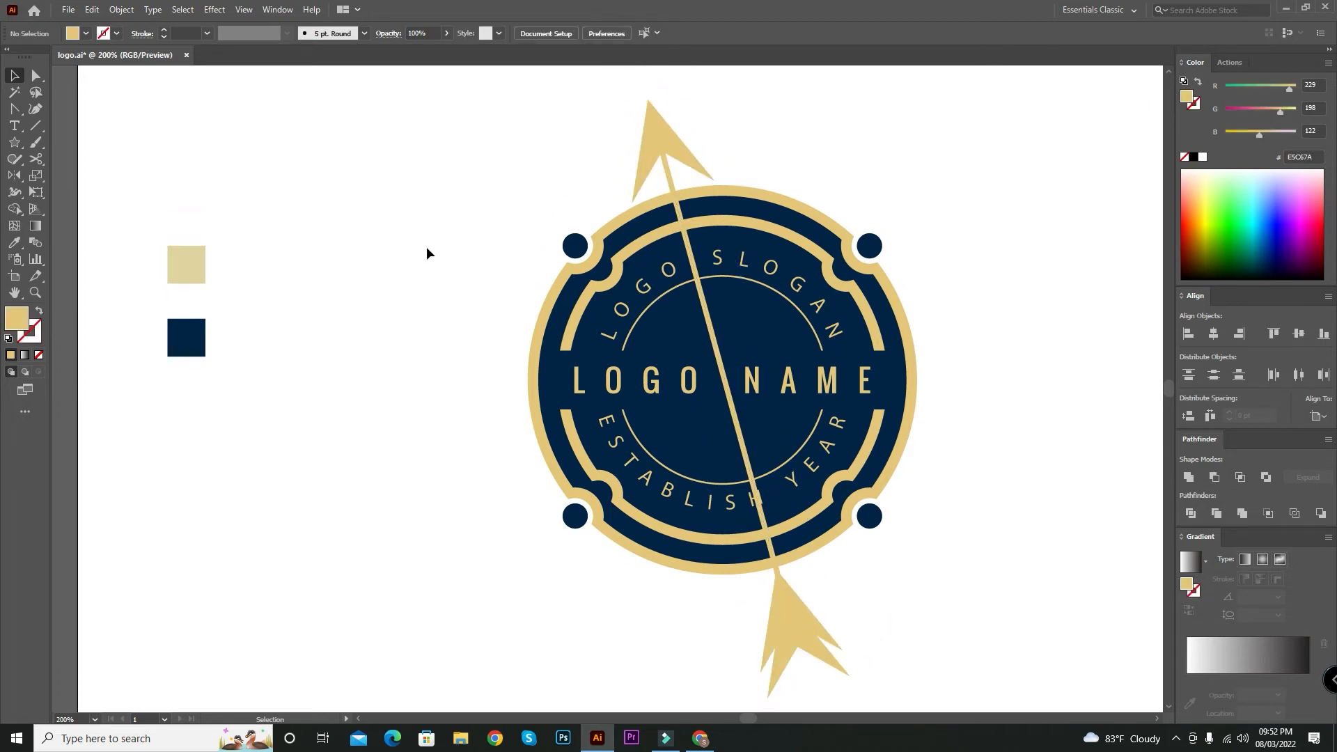
Scale down only the arrowhead at the upper end of the tilted arrow
{"action": "left_click", "coordinate": [39, 76]}
{"action": "left_click", "coordinate": [660, 162]}
{"action": "left_click", "coordinate": [15, 76]}
{"action": "left_click_drag", "start_coordinate": [721, 203], "coordinate": [663, 89]}
{"action": "left_click", "coordinate": [768, 179]}
Select the two overlapping tail shapes at the arrow's lower end and scale them down together
{"action": "left_click", "coordinate": [37, 75]}
{"action": "left_click", "coordinate": [698, 565]}
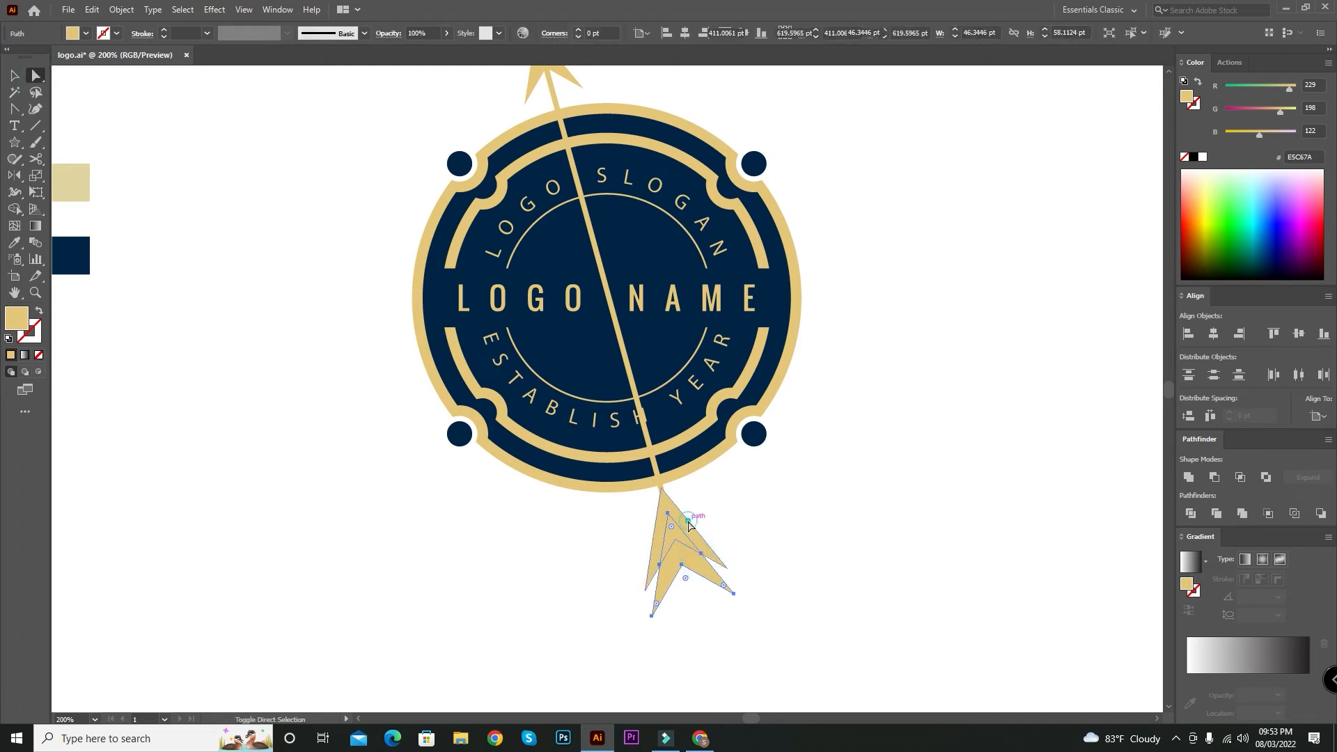
{"action": "left_click", "coordinate": [687, 522], "text": "shift"}
{"action": "left_click", "coordinate": [18, 77]}
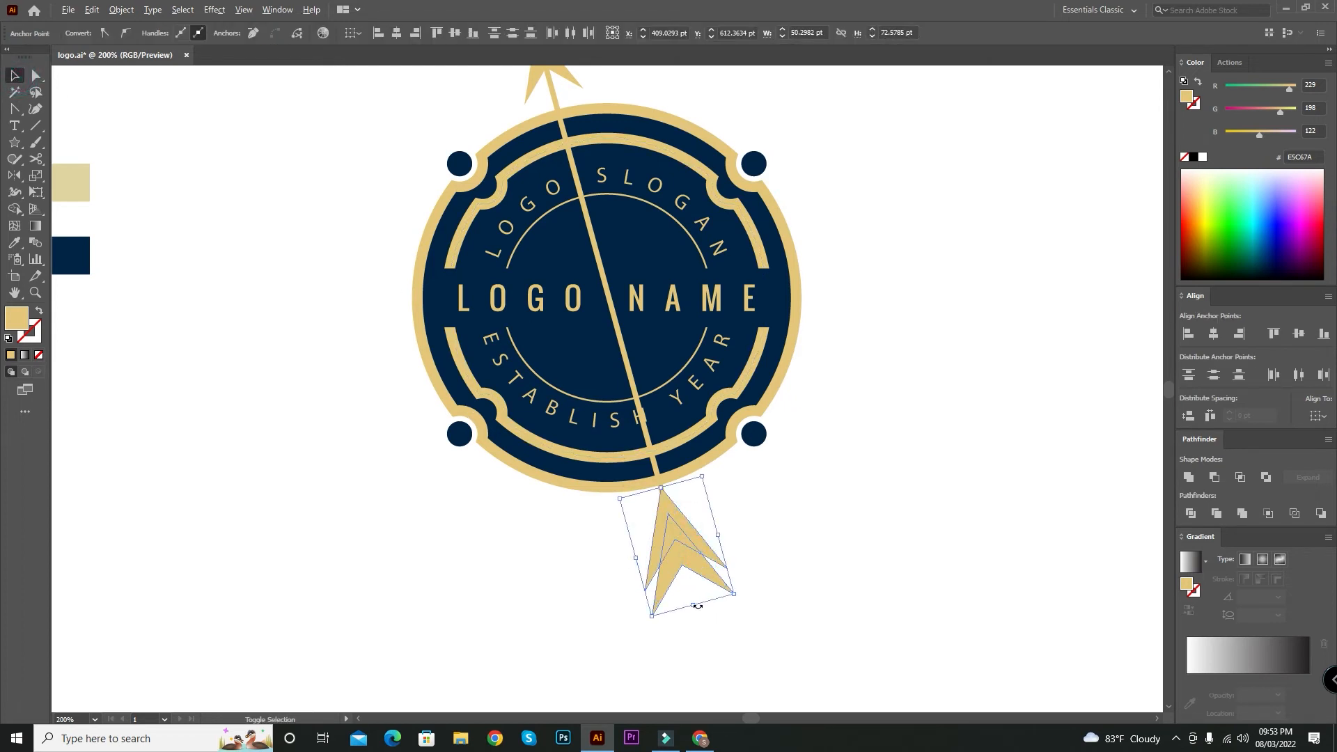
{"action": "left_click_drag", "start_coordinate": [697, 606], "coordinate": [680, 514]}
{"action": "left_click", "coordinate": [801, 580]}
Rotate the arrow to a steeper diagonal and send it to the back, behind the badge
{"action": "scroll", "coordinate": [779, 571], "scroll_direction": "up", "scroll_amount": 1}
{"action": "left_click_drag", "start_coordinate": [727, 615], "coordinate": [810, 621]}
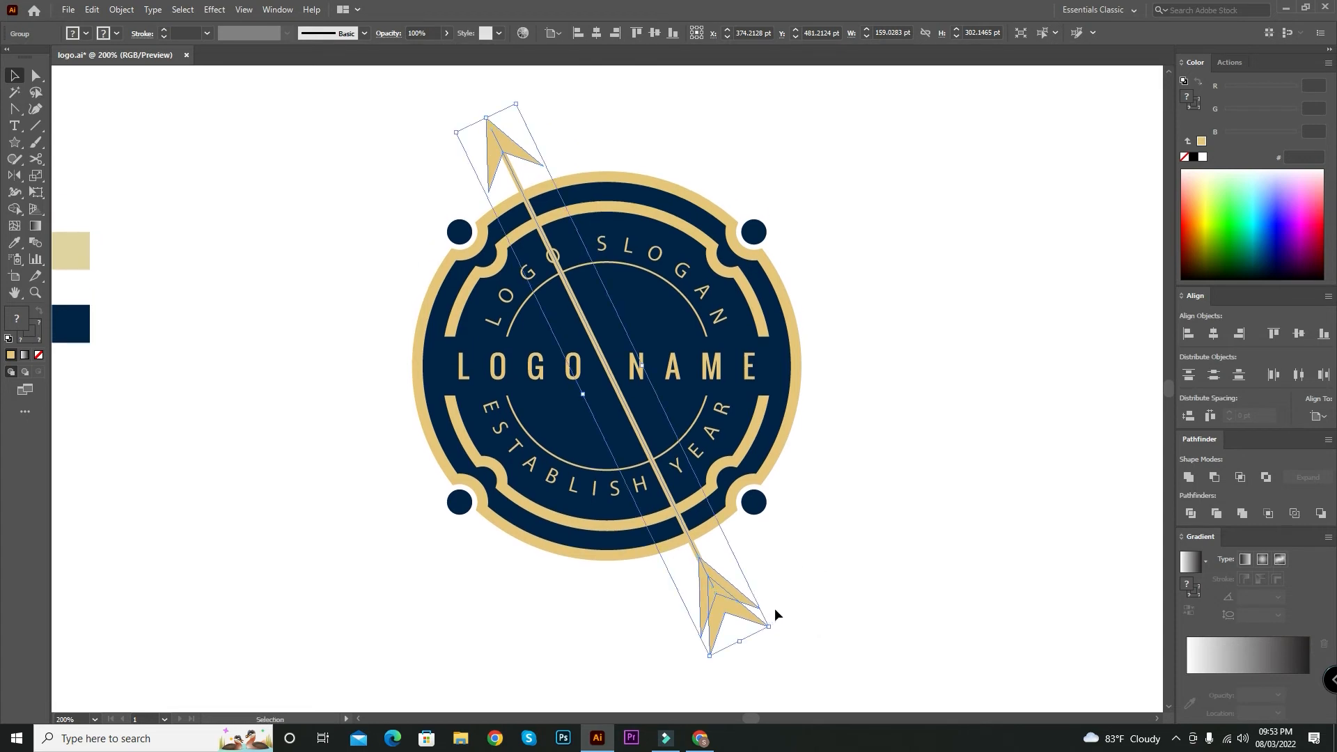
{"action": "right_click", "coordinate": [719, 590]}
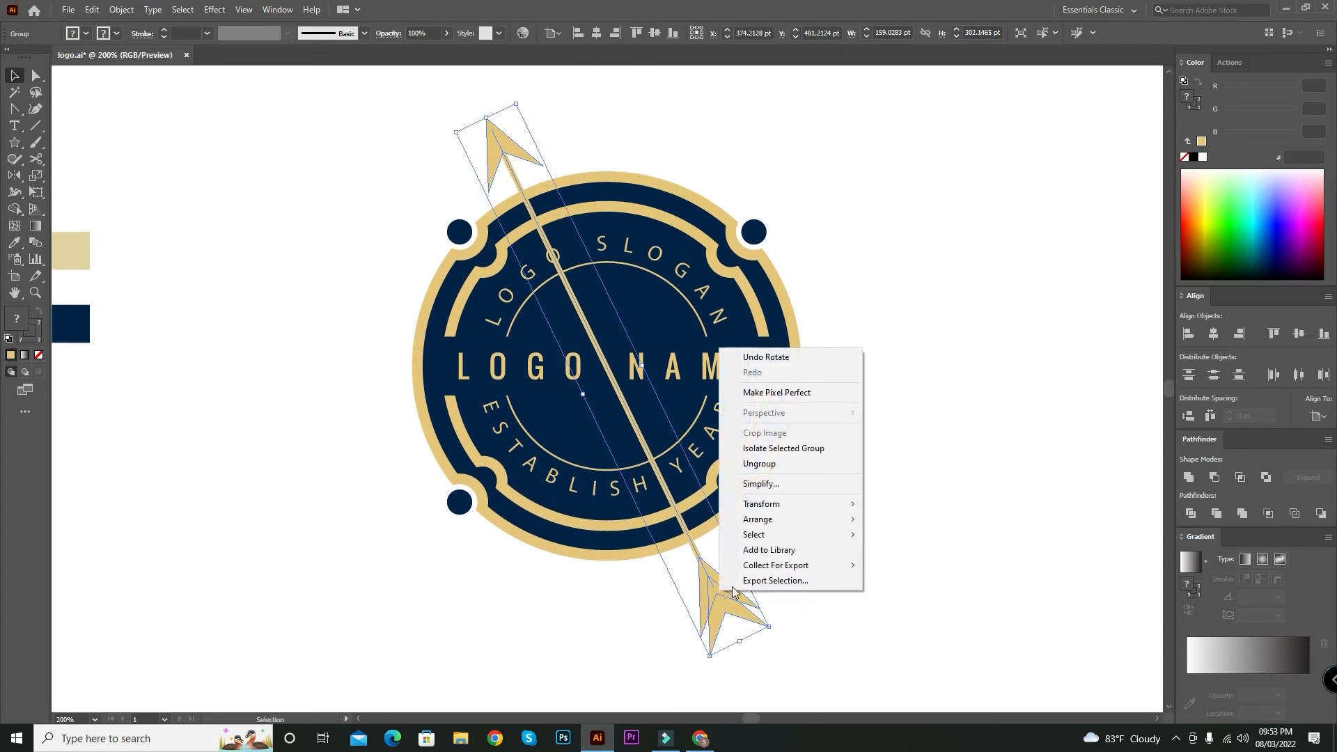
{"action": "mouse_move", "coordinate": [794, 519]}
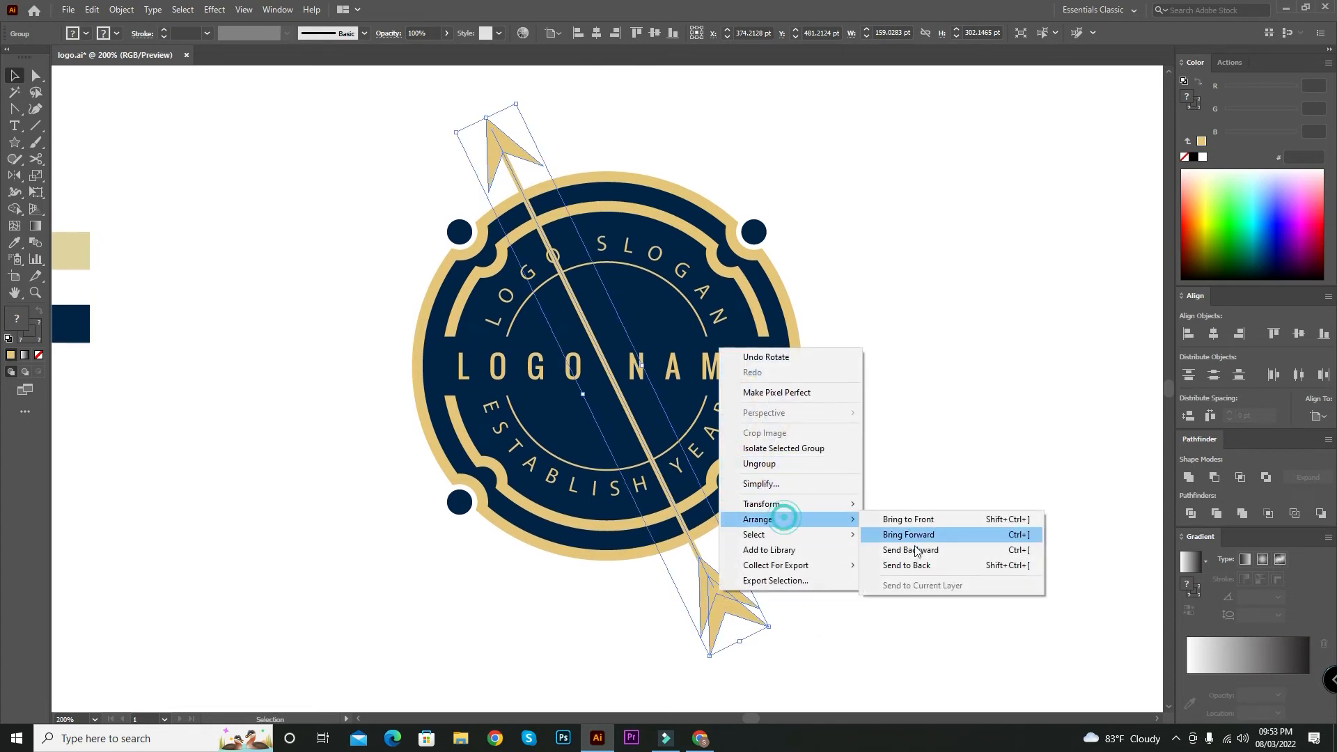
{"action": "left_click", "coordinate": [926, 564]}
Centre the diagonal arrow horizontally on the badge's thin inner circle
{"action": "left_click", "coordinate": [674, 411], "text": "shift"}
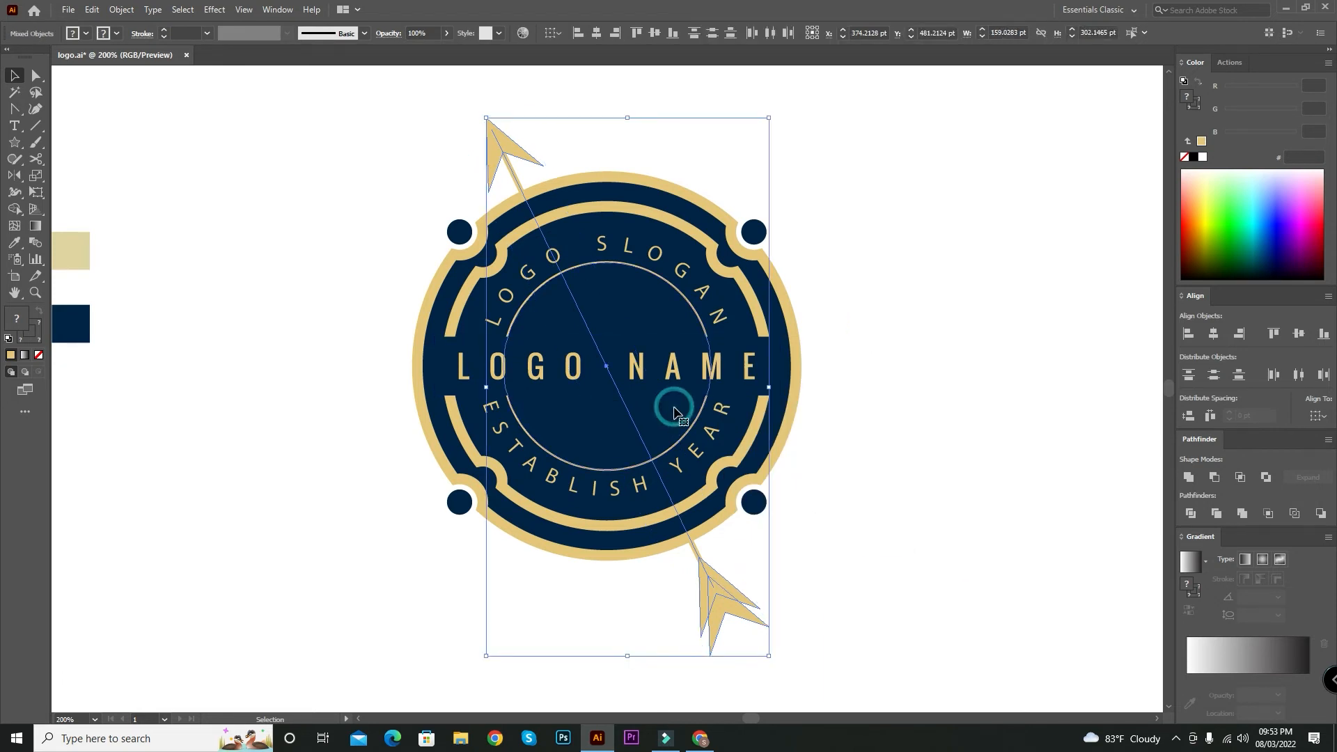
{"action": "left_click", "coordinate": [596, 32]}
{"action": "left_click", "coordinate": [866, 265]}
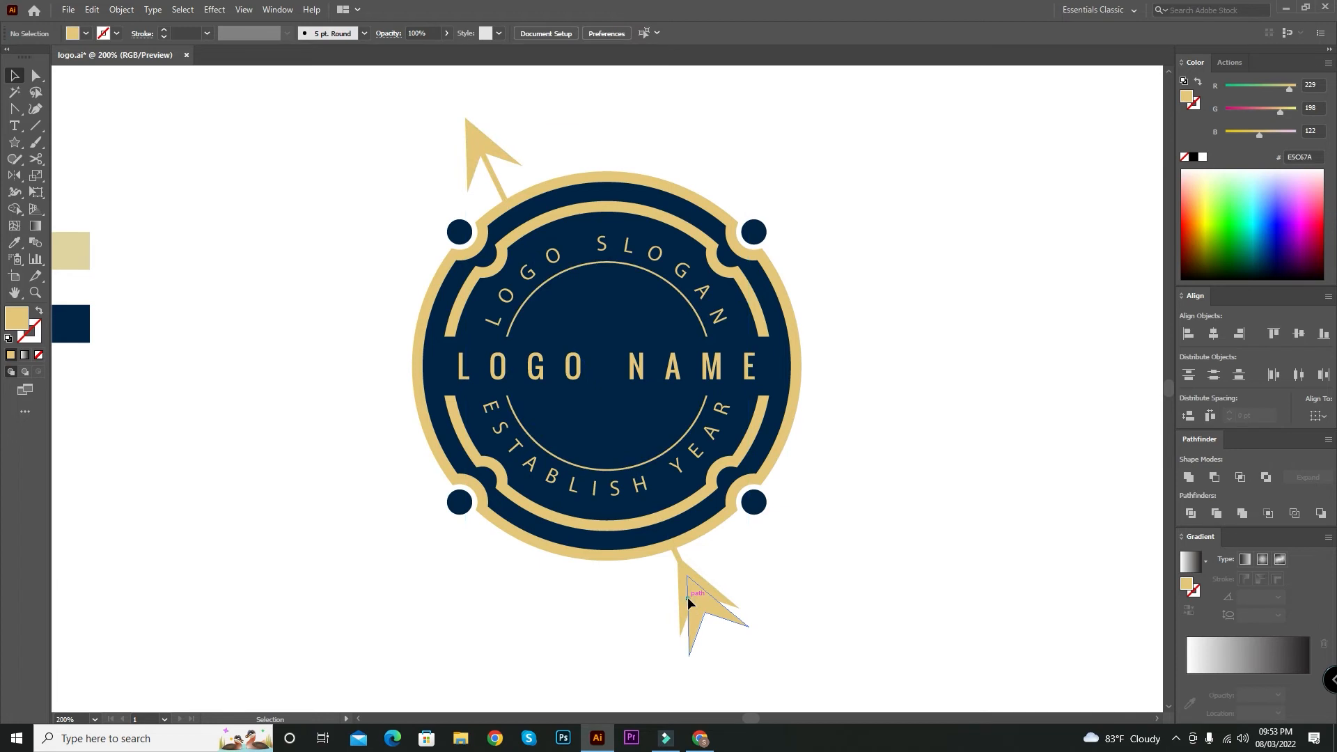
Reflect a copy of the arrow across the vertical axis to make a crossed pair behind the badge
{"action": "left_click", "coordinate": [688, 596]}
{"action": "key", "text": "o"}
{"action": "key", "text": "Return"}
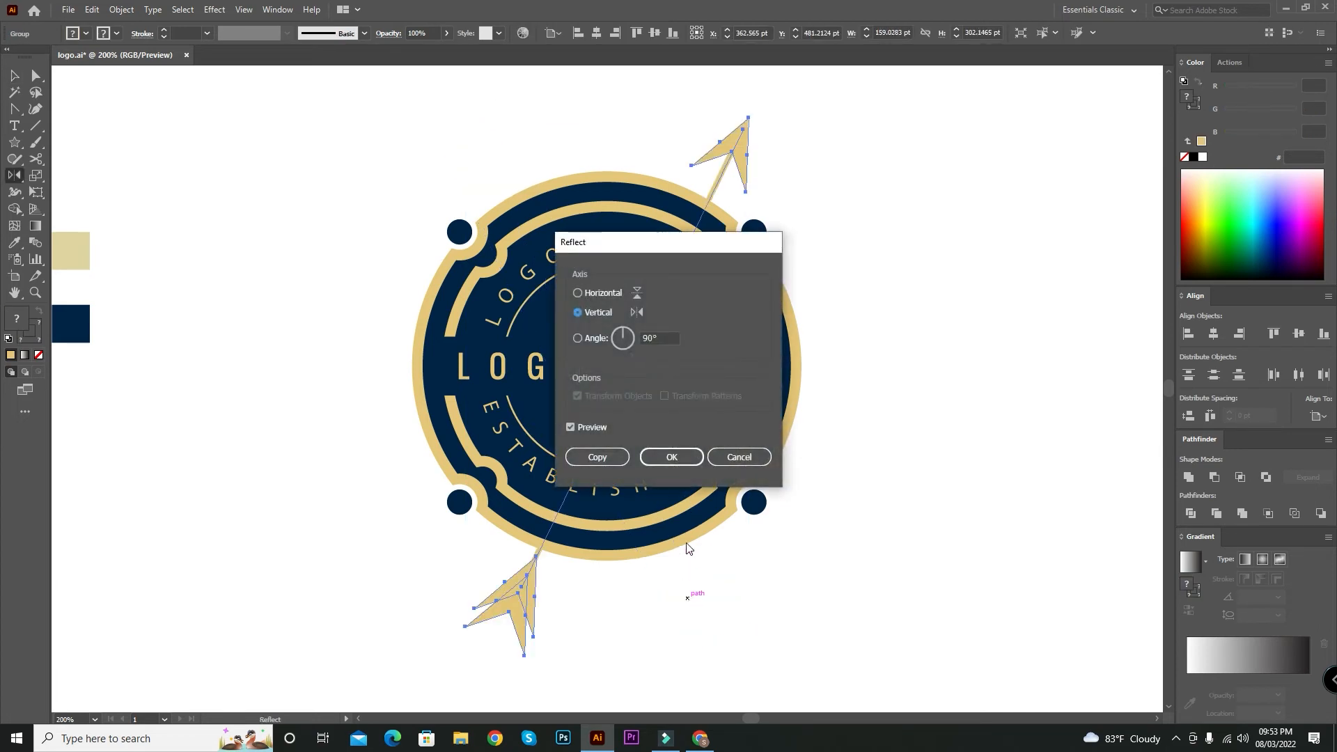
{"action": "left_click", "coordinate": [605, 460]}
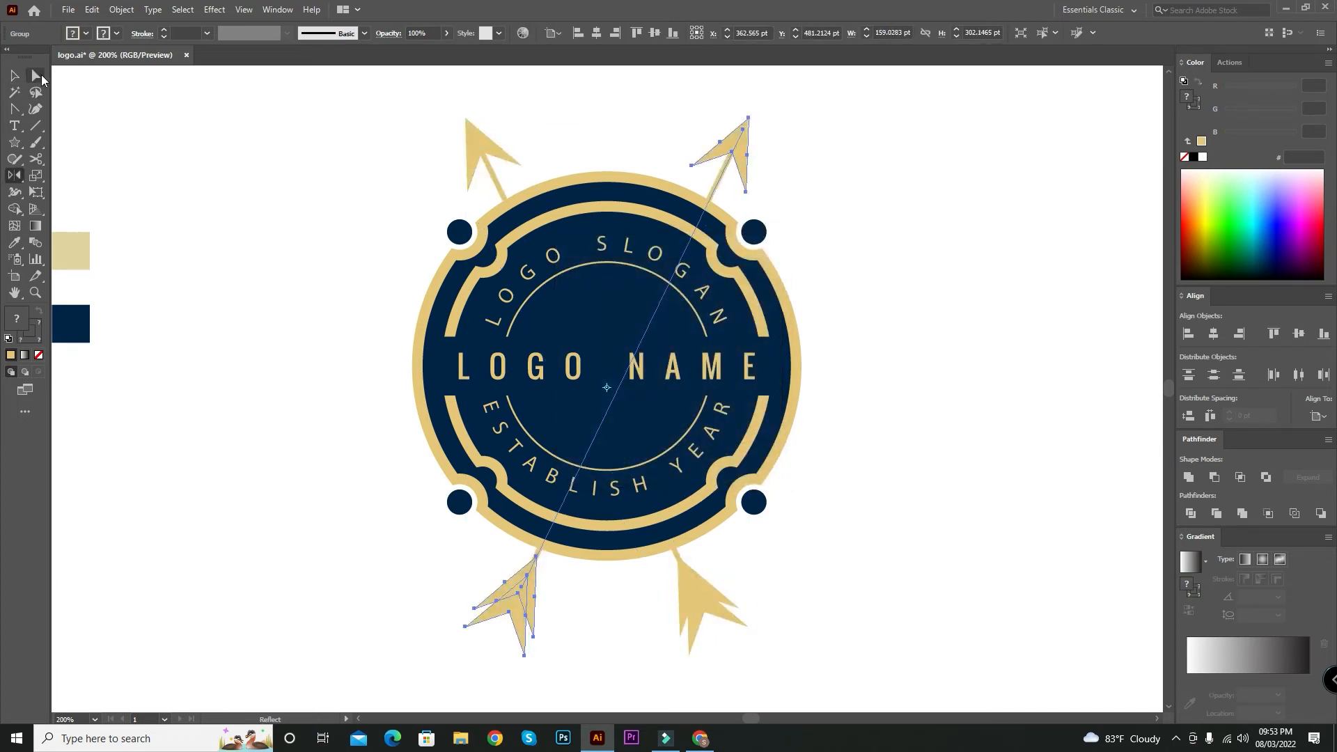
{"action": "left_click", "coordinate": [15, 75]}
{"action": "left_click", "coordinate": [170, 140]}
Group the two crossed arrows and centre them horizontally and vertically on the badge's inner circle
{"action": "left_click_drag", "start_coordinate": [231, 242], "coordinate": [199, 301]}
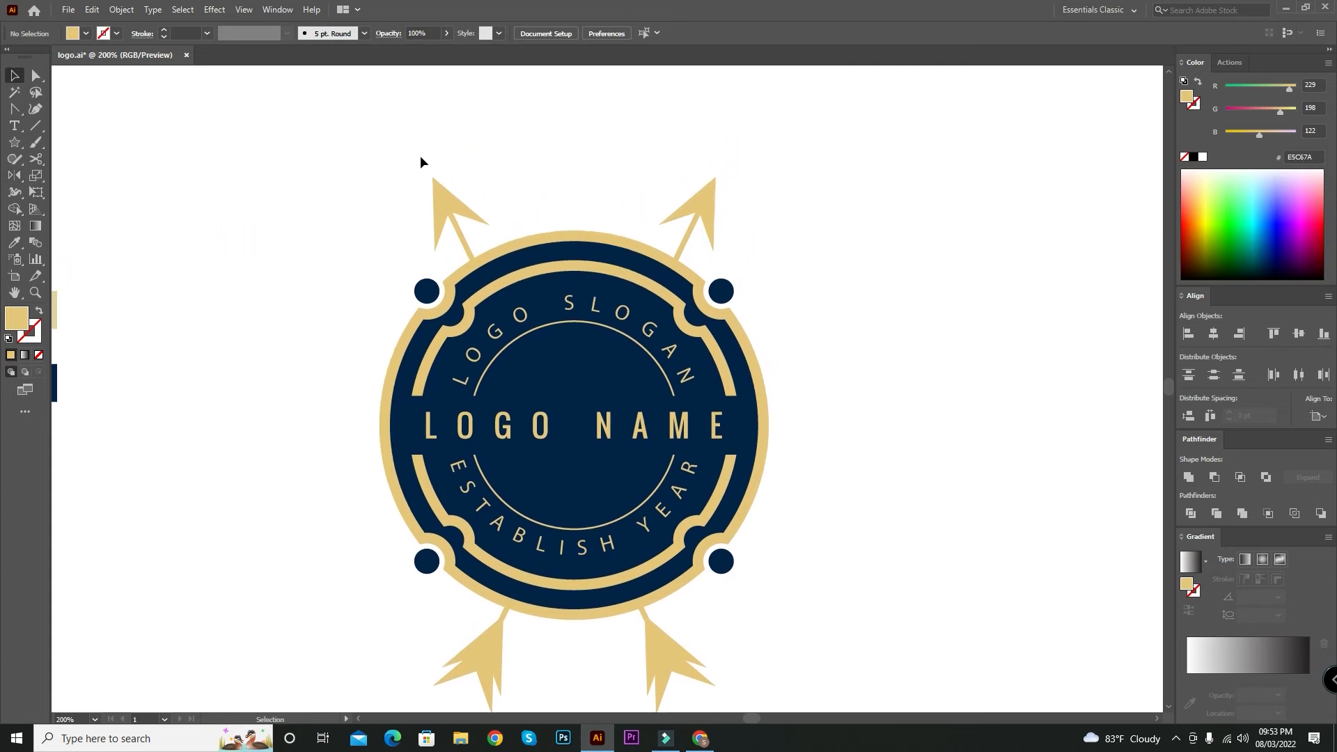
{"action": "left_click_drag", "start_coordinate": [787, 208], "coordinate": [837, 213]}
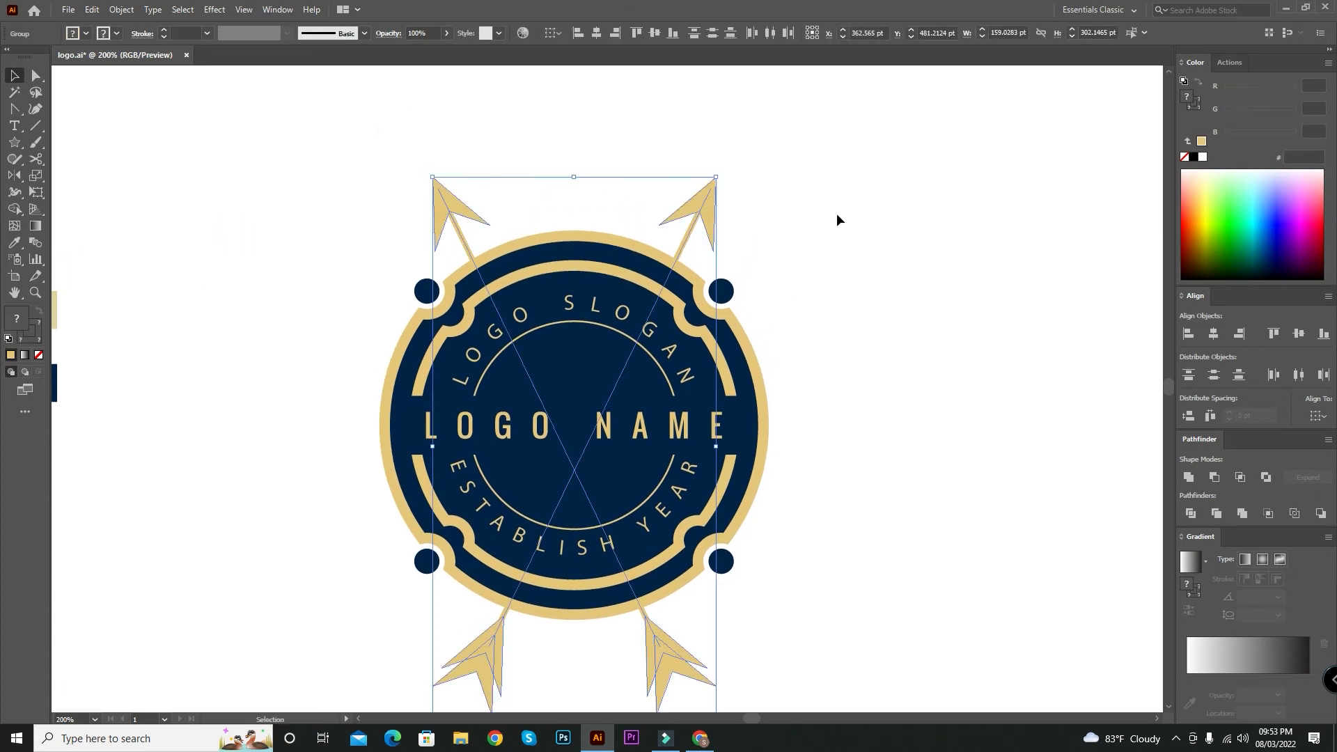
{"action": "left_click", "coordinate": [575, 359], "text": "shift"}
{"action": "left_click", "coordinate": [596, 32]}
{"action": "left_click", "coordinate": [654, 32]}
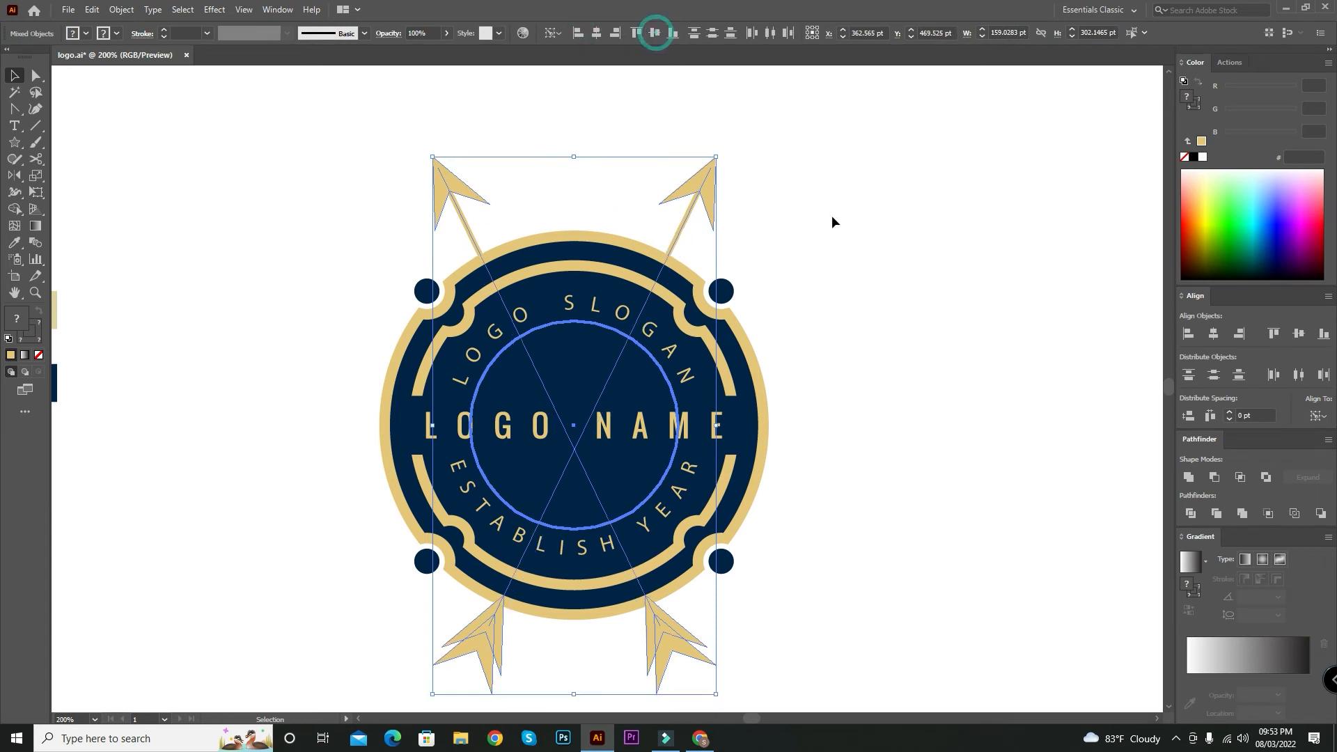
{"action": "left_click", "coordinate": [833, 216]}
{"action": "key", "text": "ctrl+minus"}
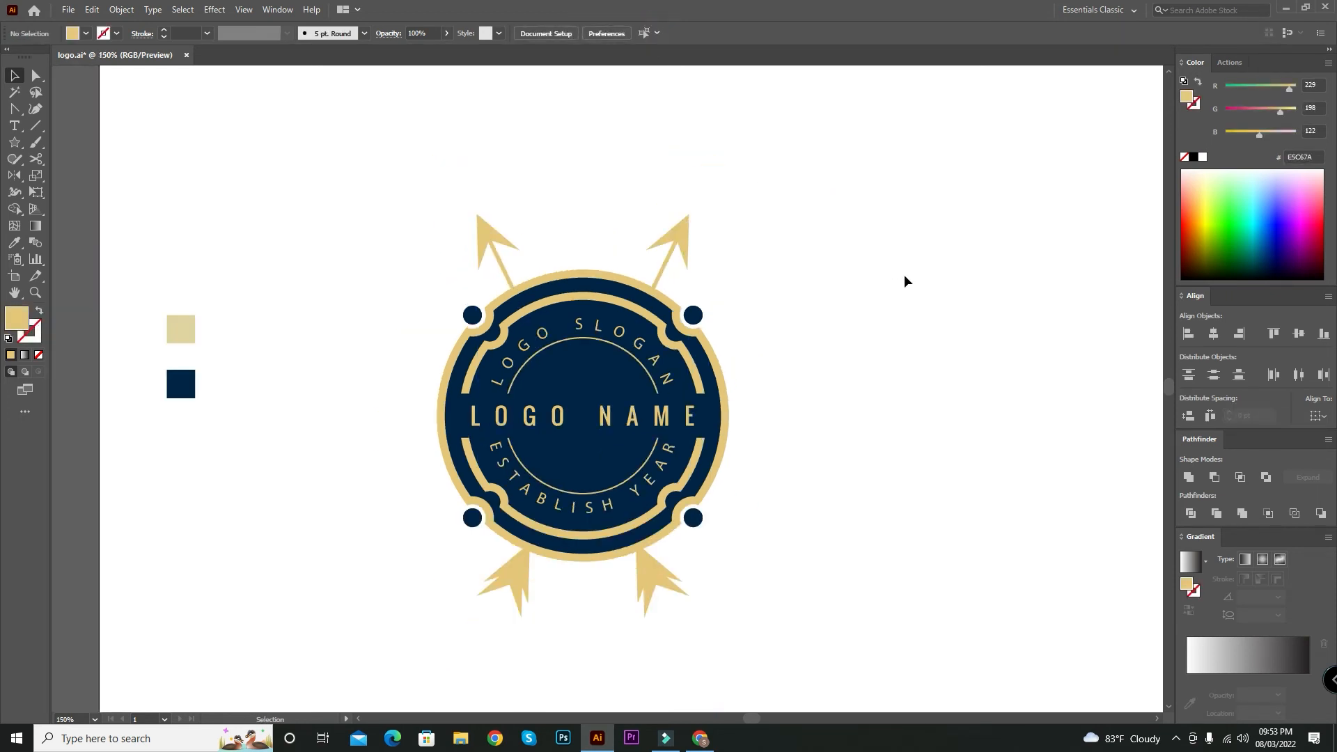
Move the crossed arrows straight down a little behind the badge
{"action": "left_click_drag", "start_coordinate": [660, 579], "coordinate": [659, 619]}
{"action": "left_click_drag", "start_coordinate": [658, 619], "coordinate": [658, 618]}
{"action": "left_click", "coordinate": [866, 525]}
{"action": "key", "text": "ctrl+minus"}
{"action": "key", "text": "ctrl+equal"}
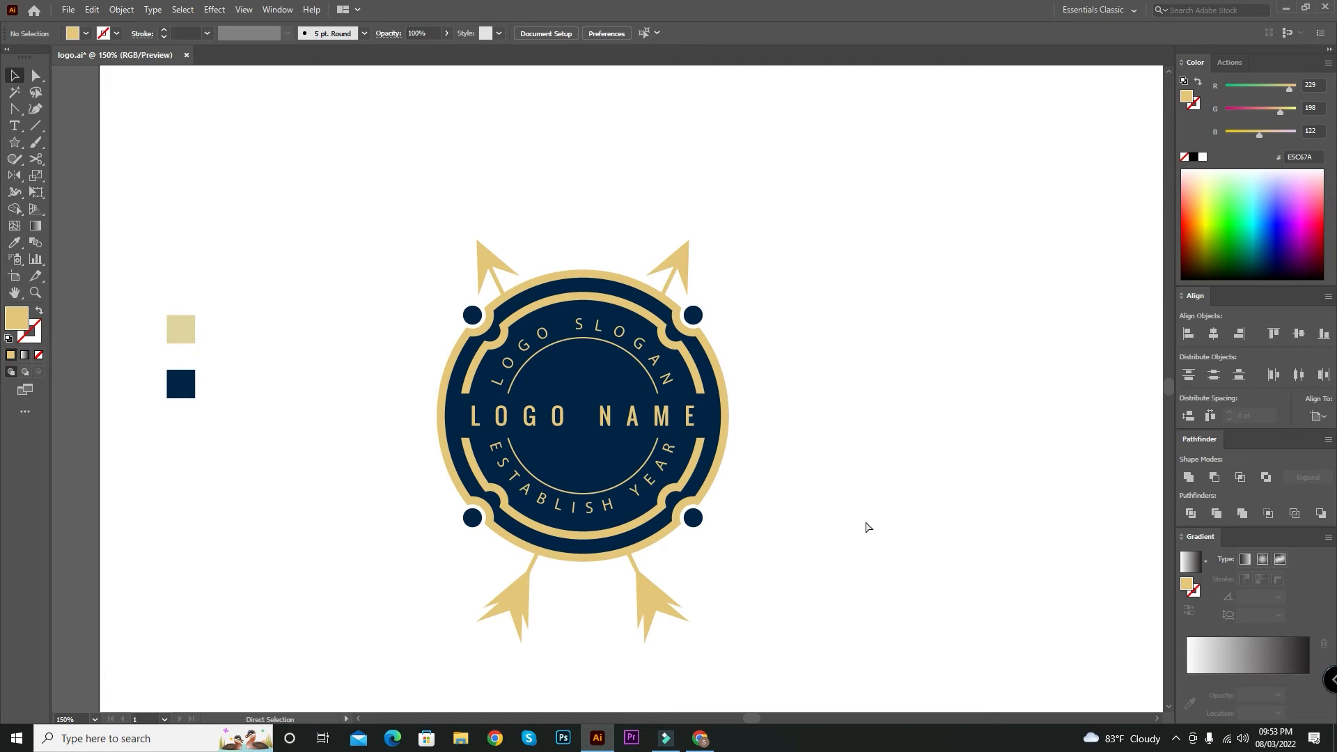
Apply the inner circle's 1 pt gold stroke to the navy rectangle behind LOGO NAME with the Eyedropper tool
{"action": "key", "text": "ctrl+equal"}
{"action": "key", "text": "ctrl+equal"}
{"action": "left_click", "coordinate": [638, 409]}
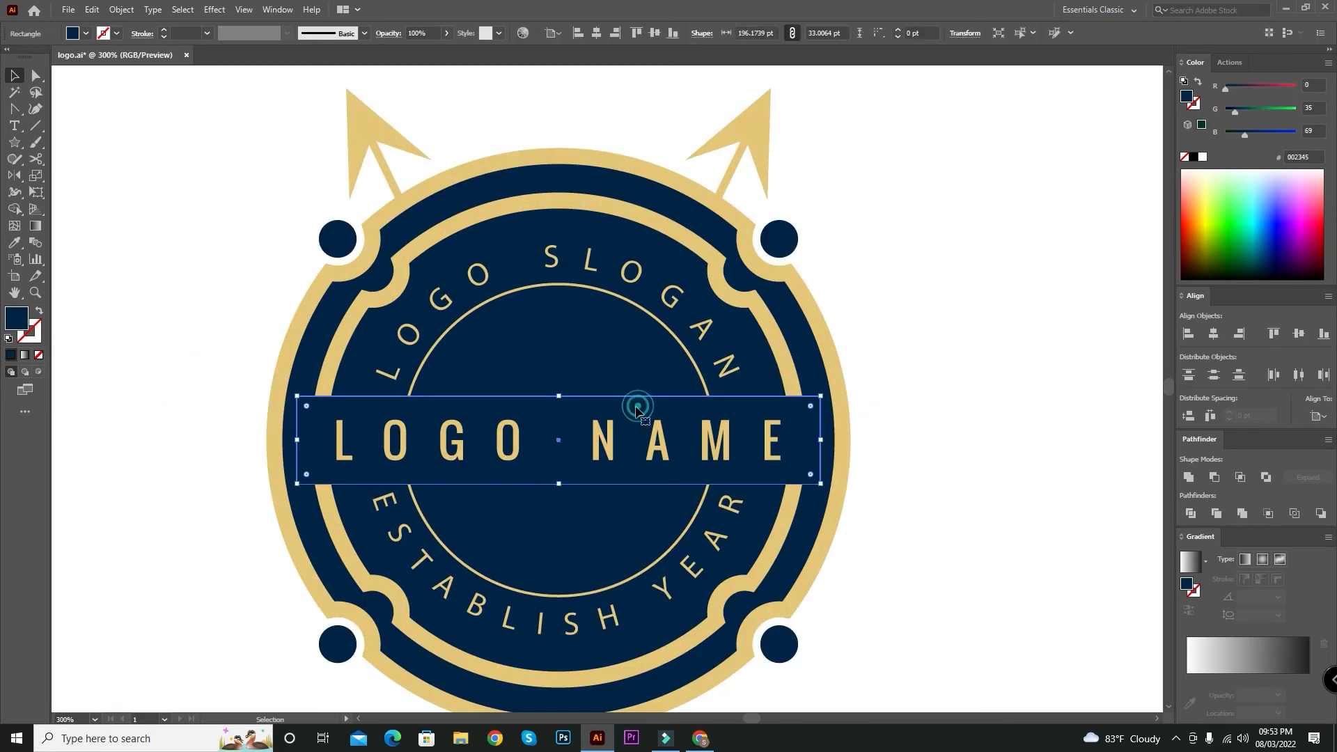
{"action": "left_click", "coordinate": [14, 242]}
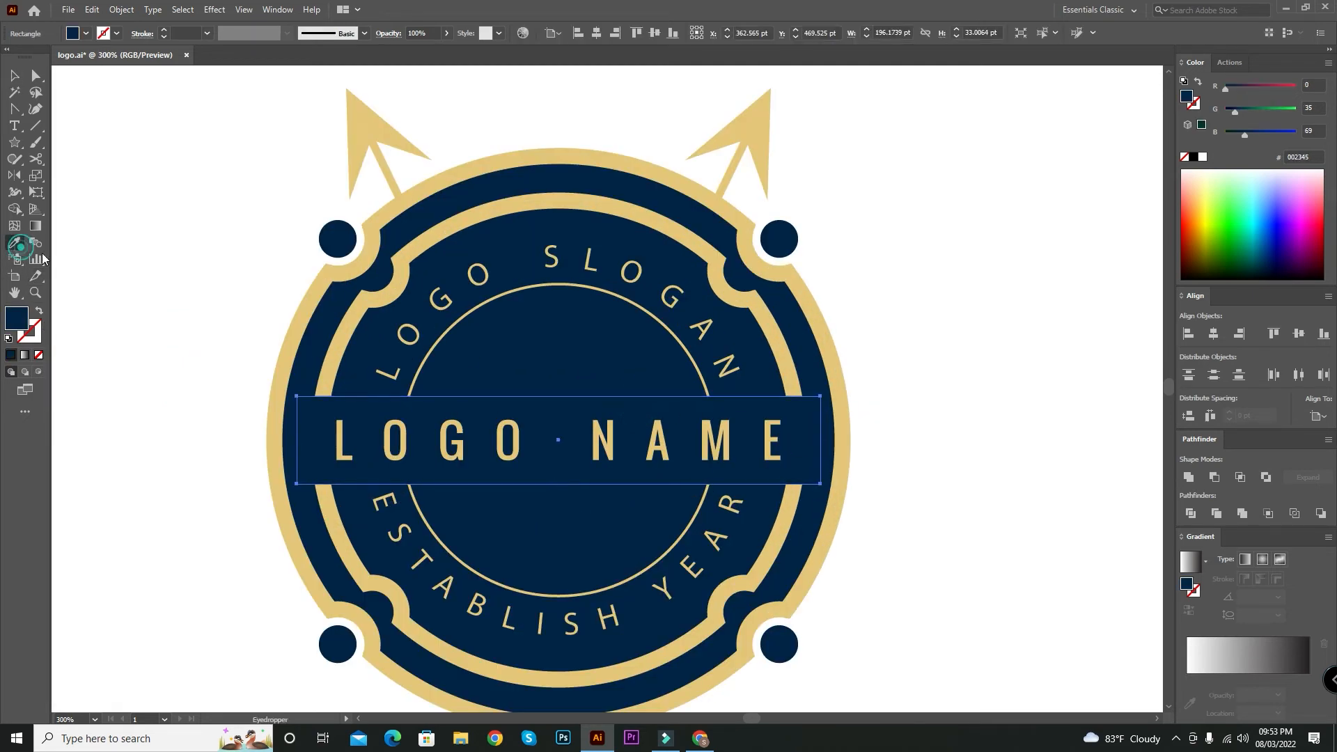
{"action": "left_click", "coordinate": [550, 294]}
{"action": "left_click", "coordinate": [14, 76]}
{"action": "left_click", "coordinate": [153, 132]}
{"action": "key", "text": "ctrl+minus"}
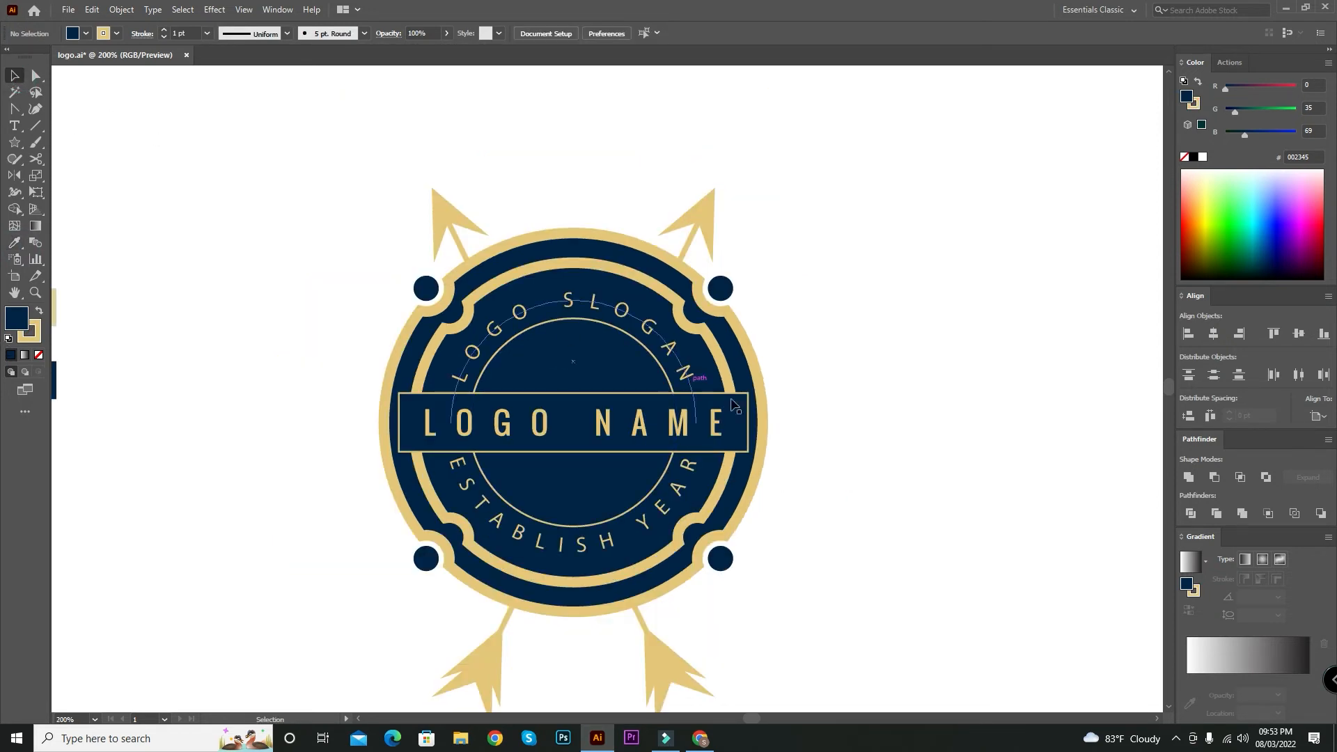
Scale down the two tail shapes of the arrow that ends at the badge's lower right
{"action": "scroll", "coordinate": [972, 482], "scroll_direction": "down", "scroll_amount": 2}
{"action": "left_click_drag", "start_coordinate": [870, 534], "coordinate": [911, 440]}
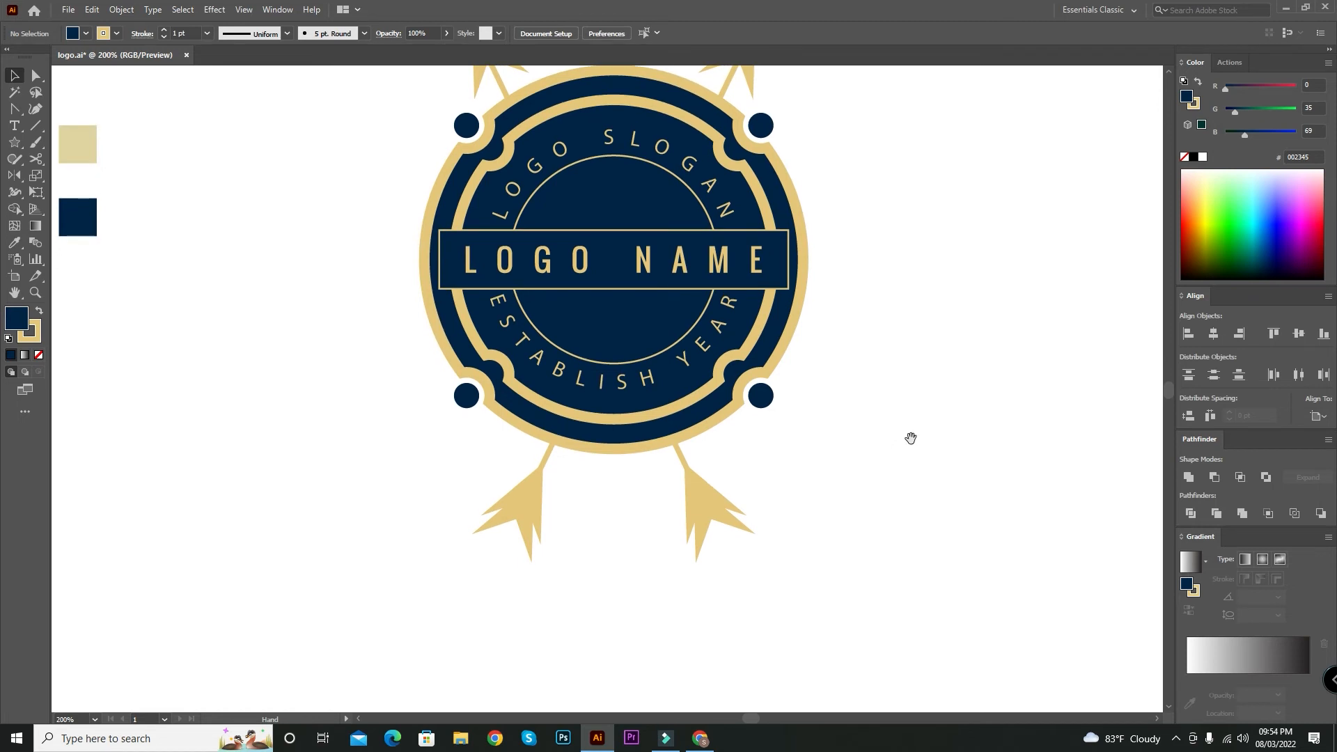
{"action": "key", "text": "ctrl+plus"}
{"action": "key", "text": "ctrl+plus"}
{"action": "key", "text": "ctrl+plus"}
{"action": "left_click_drag", "start_coordinate": [766, 546], "coordinate": [556, 166]}
{"action": "key", "text": "a"}
{"action": "left_click", "coordinate": [689, 364]}
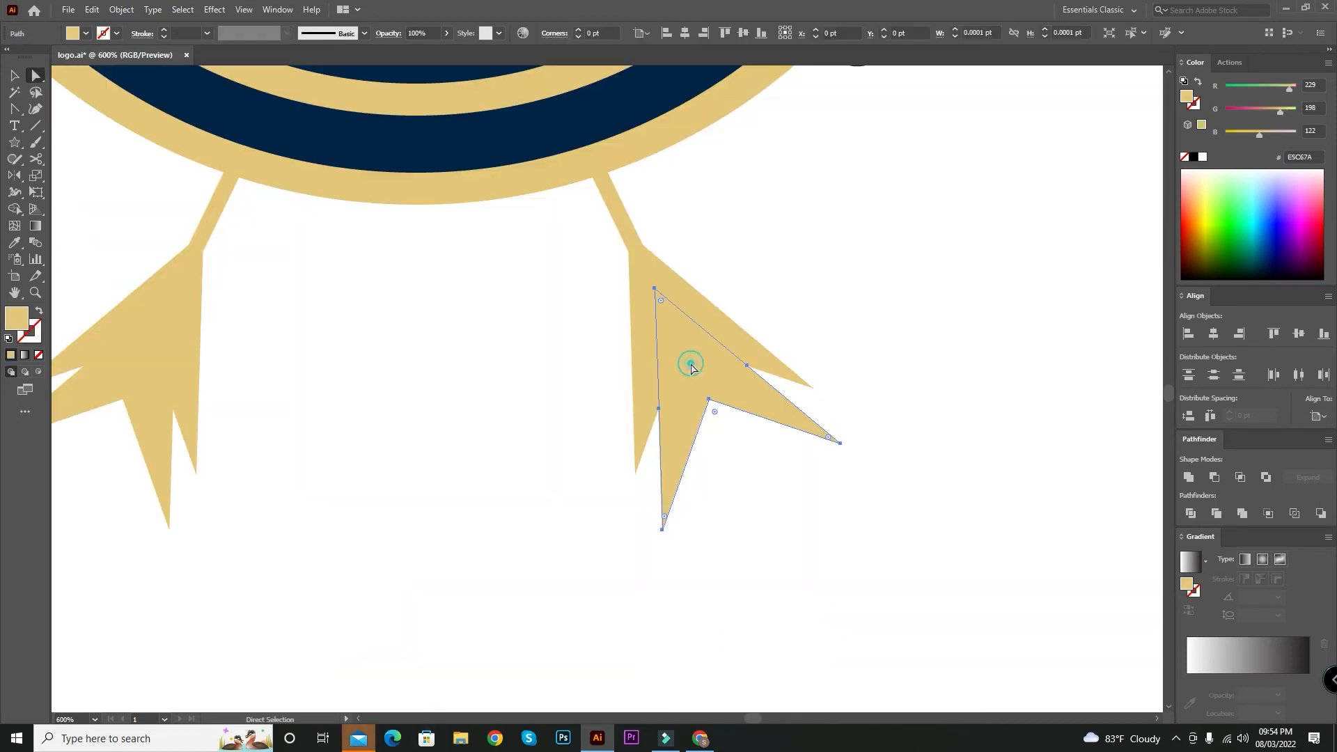
{"action": "key", "text": "v"}
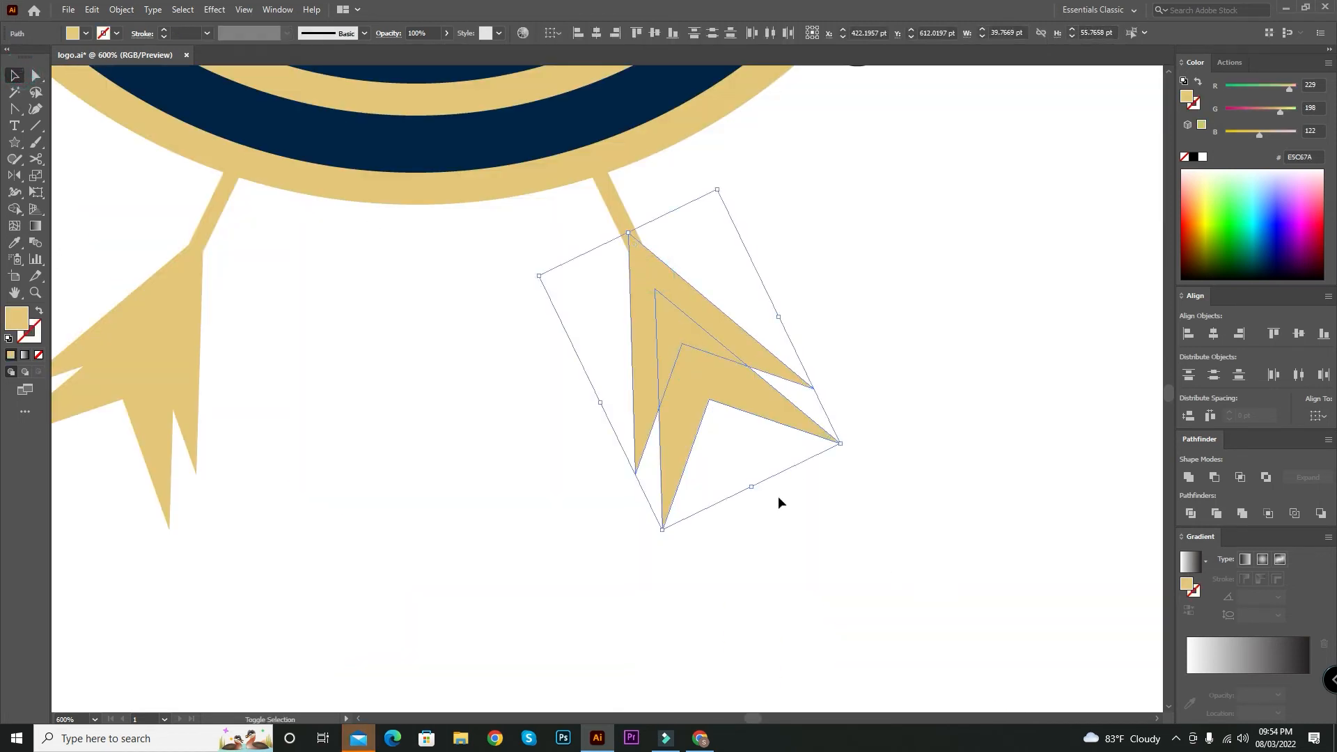
{"action": "left_click_drag", "start_coordinate": [750, 491], "coordinate": [695, 399]}
{"action": "left_click", "coordinate": [879, 348]}
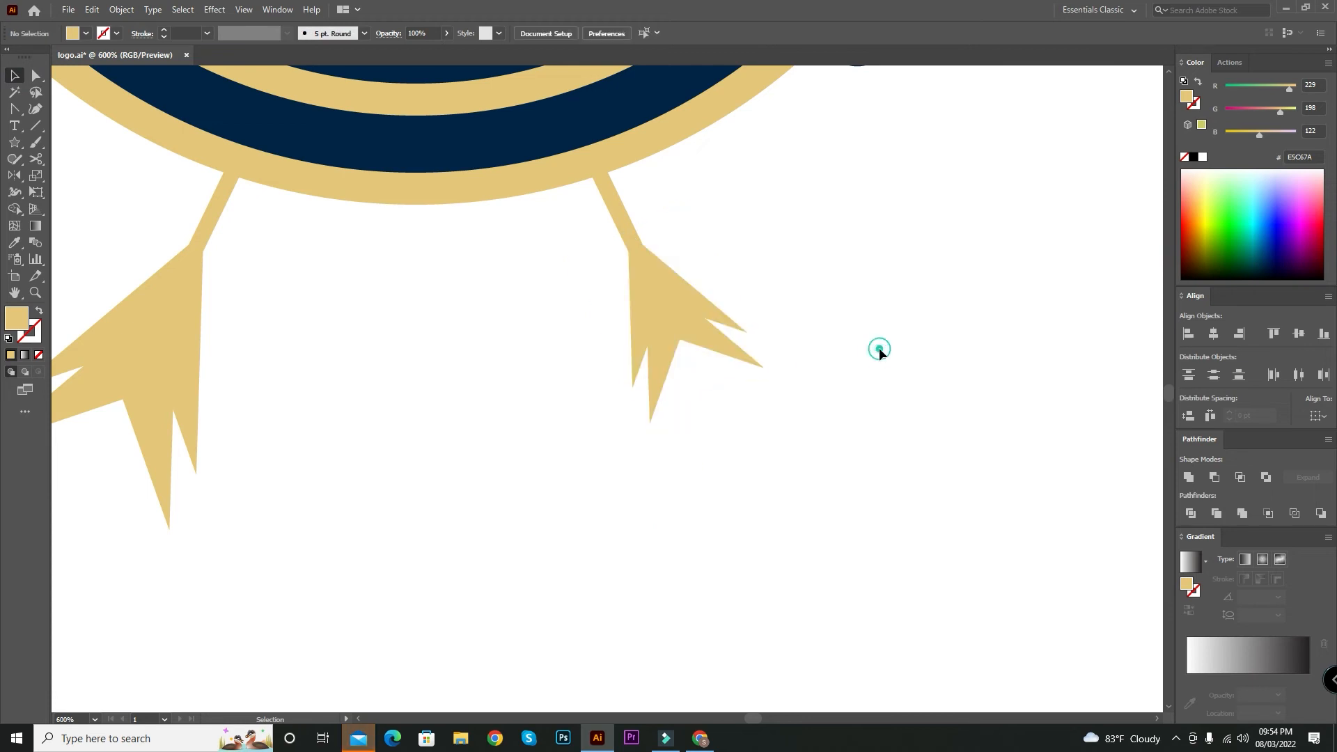
Scale down the arrowhead at the badge's upper left in proportion to its smaller tail
{"action": "key", "text": "ctrl+minus"}
{"action": "key", "text": "ctrl+minus"}
{"action": "key", "text": "ctrl+minus"}
{"action": "scroll", "coordinate": [878, 348], "scroll_direction": "up", "scroll_amount": 5}
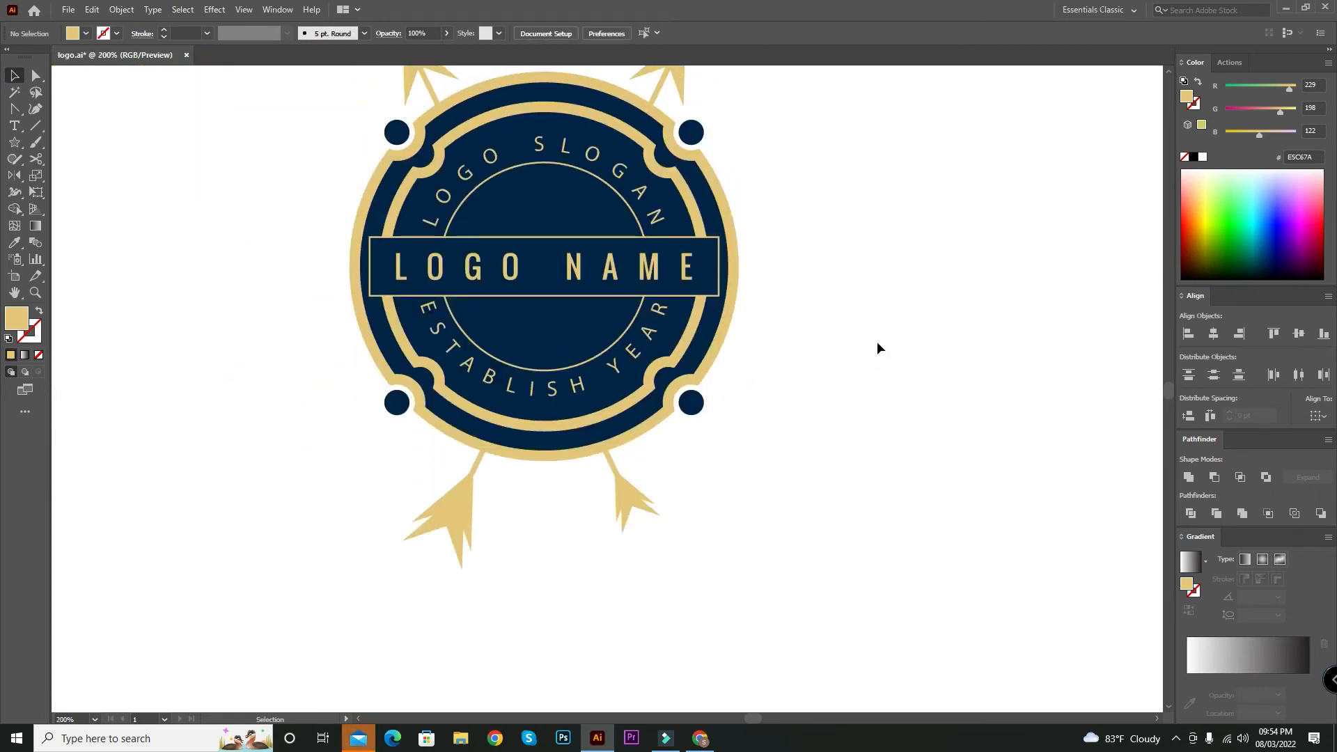
{"action": "left_click", "coordinate": [36, 75]}
{"action": "left_click", "coordinate": [413, 105]}
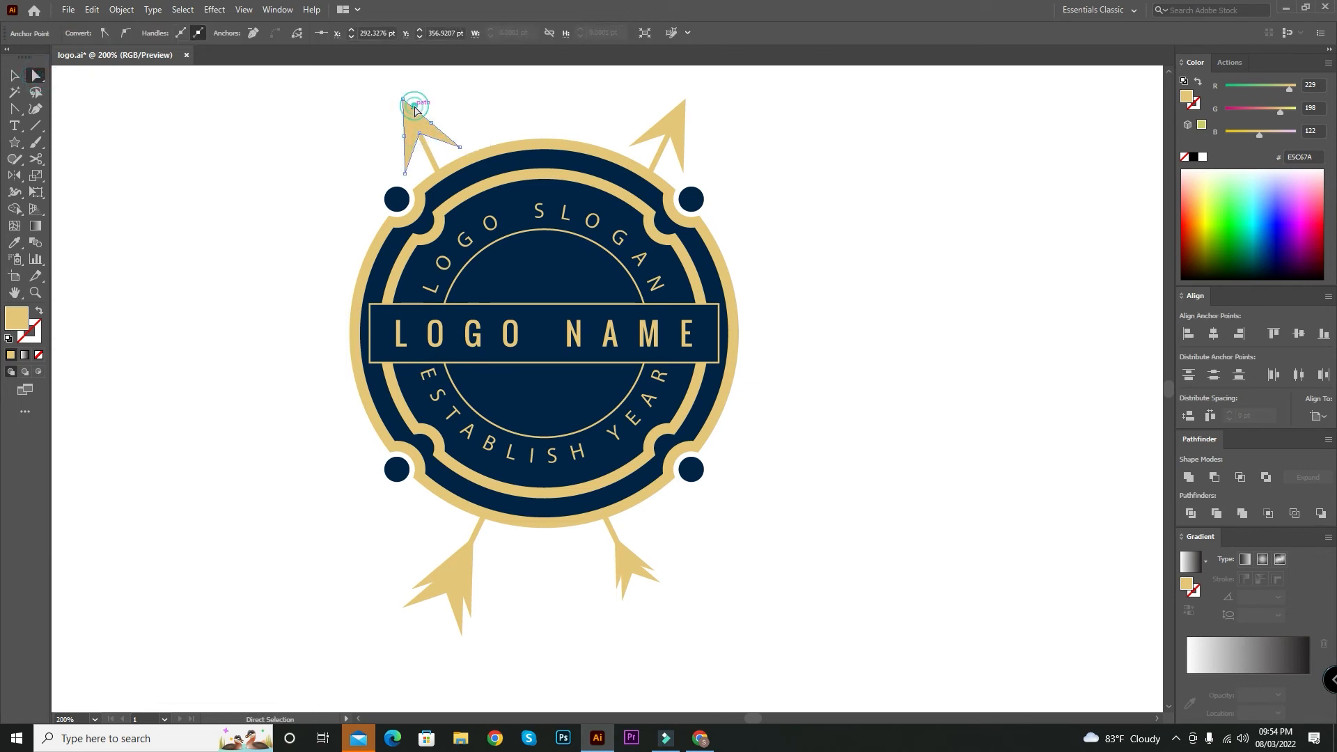
{"action": "key", "text": "v"}
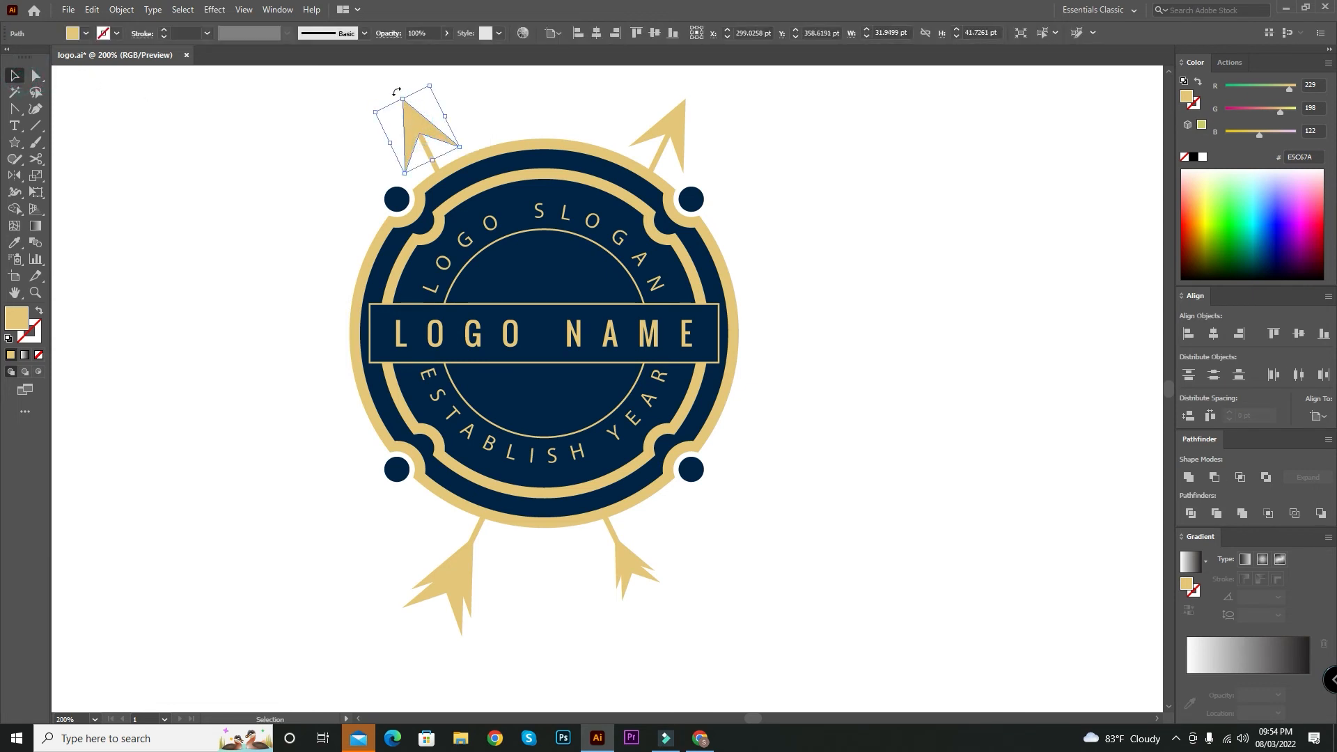
{"action": "left_click_drag", "start_coordinate": [432, 161], "coordinate": [422, 149]}
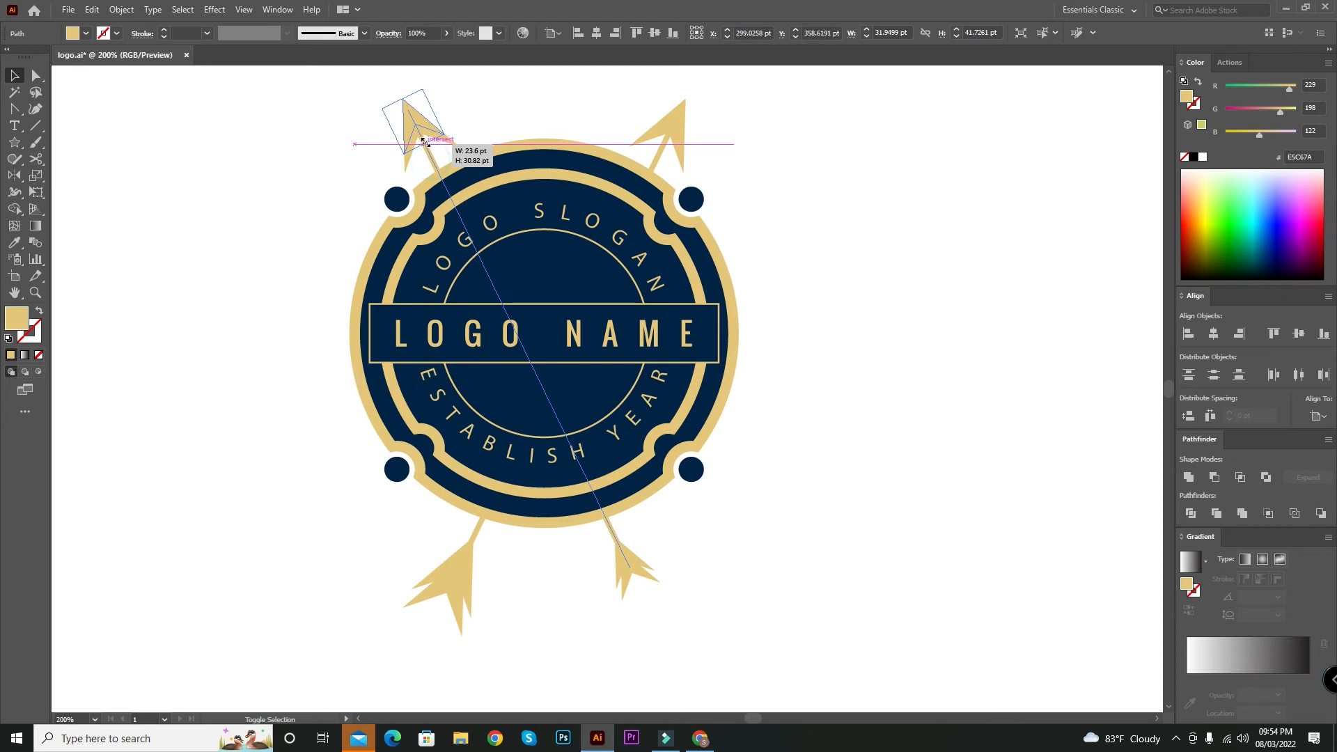
{"action": "left_click", "coordinate": [509, 111]}
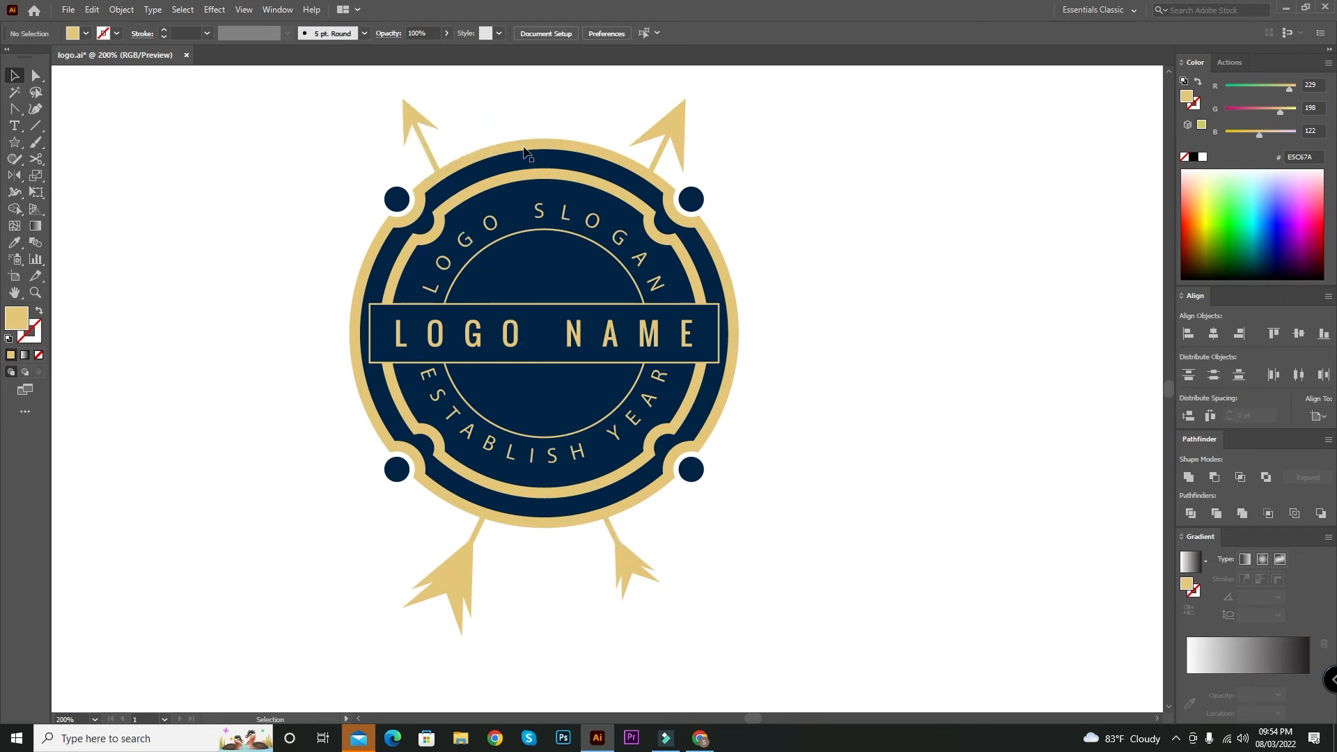
Ungroup the crossed arrows and delete the one with the larger arrowhead and tail
{"action": "left_click", "coordinate": [636, 570]}
{"action": "right_click", "coordinate": [645, 569]}
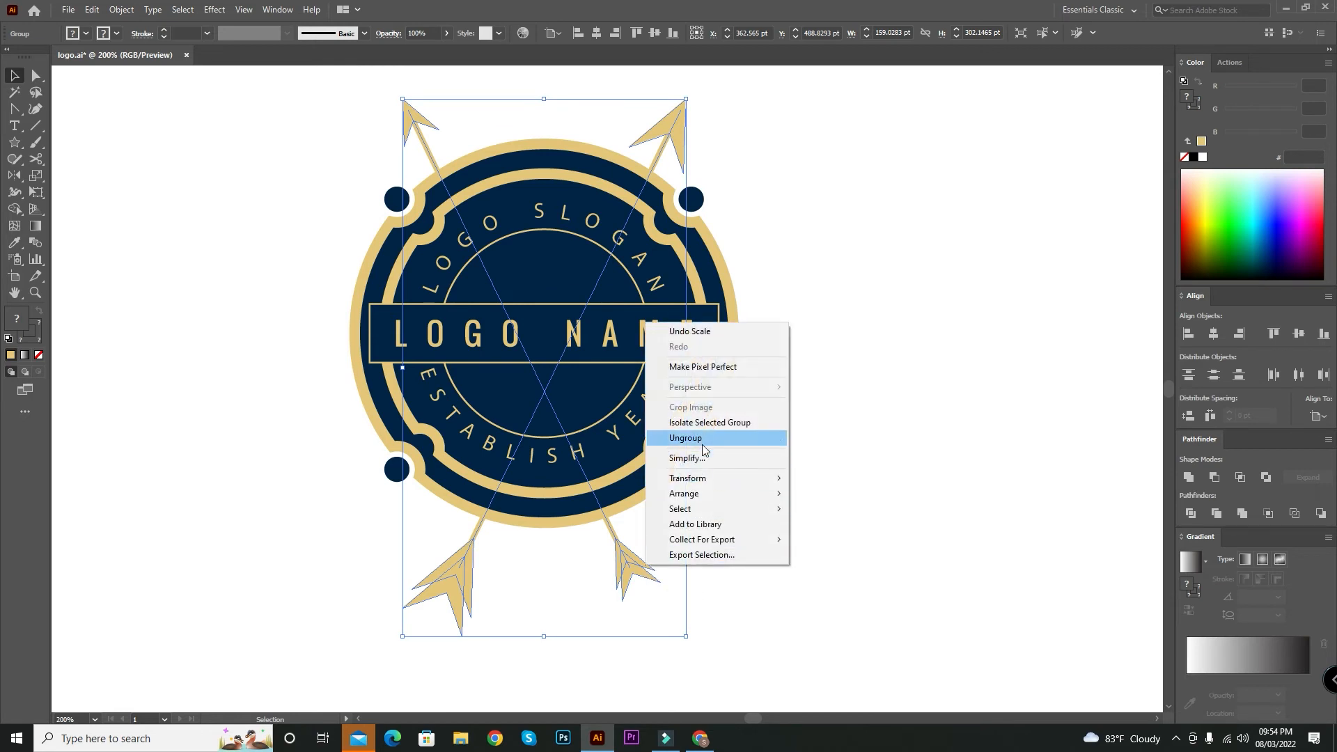
{"action": "left_click", "coordinate": [710, 437]}
{"action": "left_click", "coordinate": [1000, 391]}
{"action": "left_click_drag", "start_coordinate": [646, 89], "coordinate": [717, 131]}
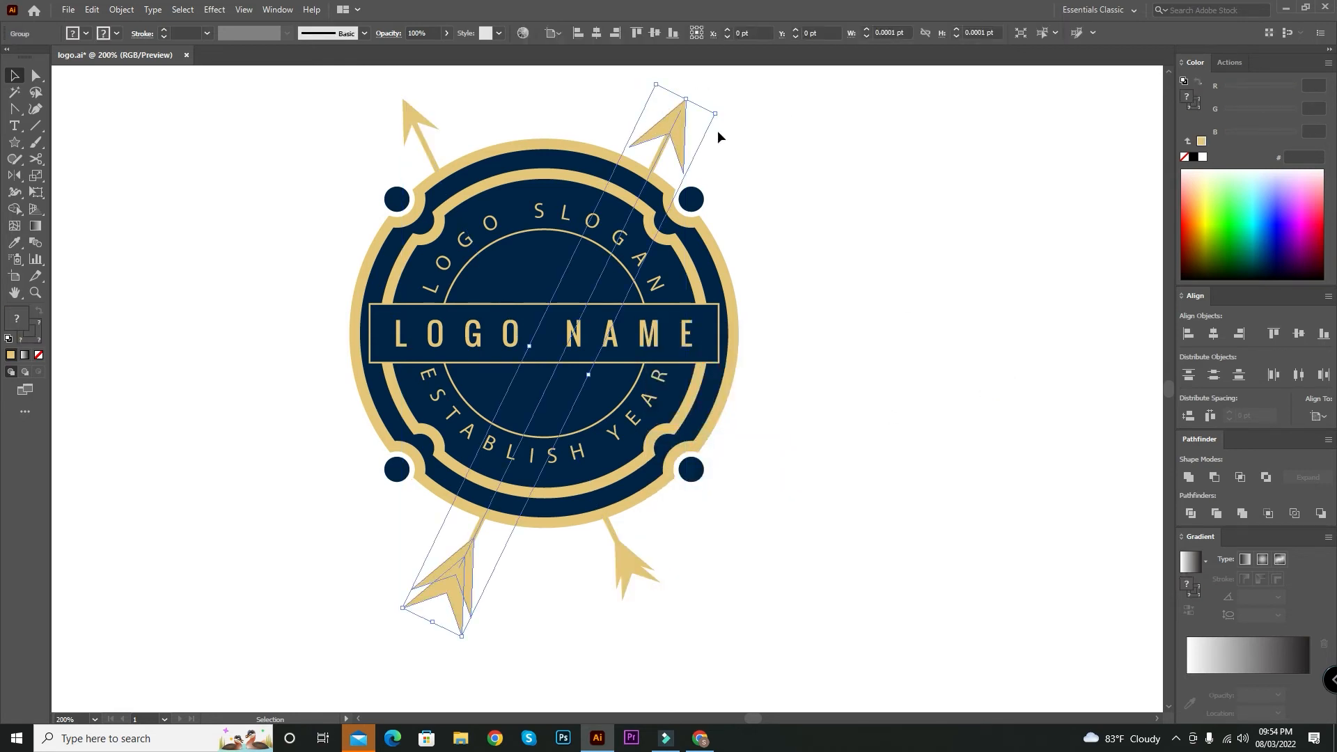
{"action": "key", "text": "Delete"}
Reflect a copy of the remaining resized arrow across the vertical axis
{"action": "left_click", "coordinate": [637, 570]}
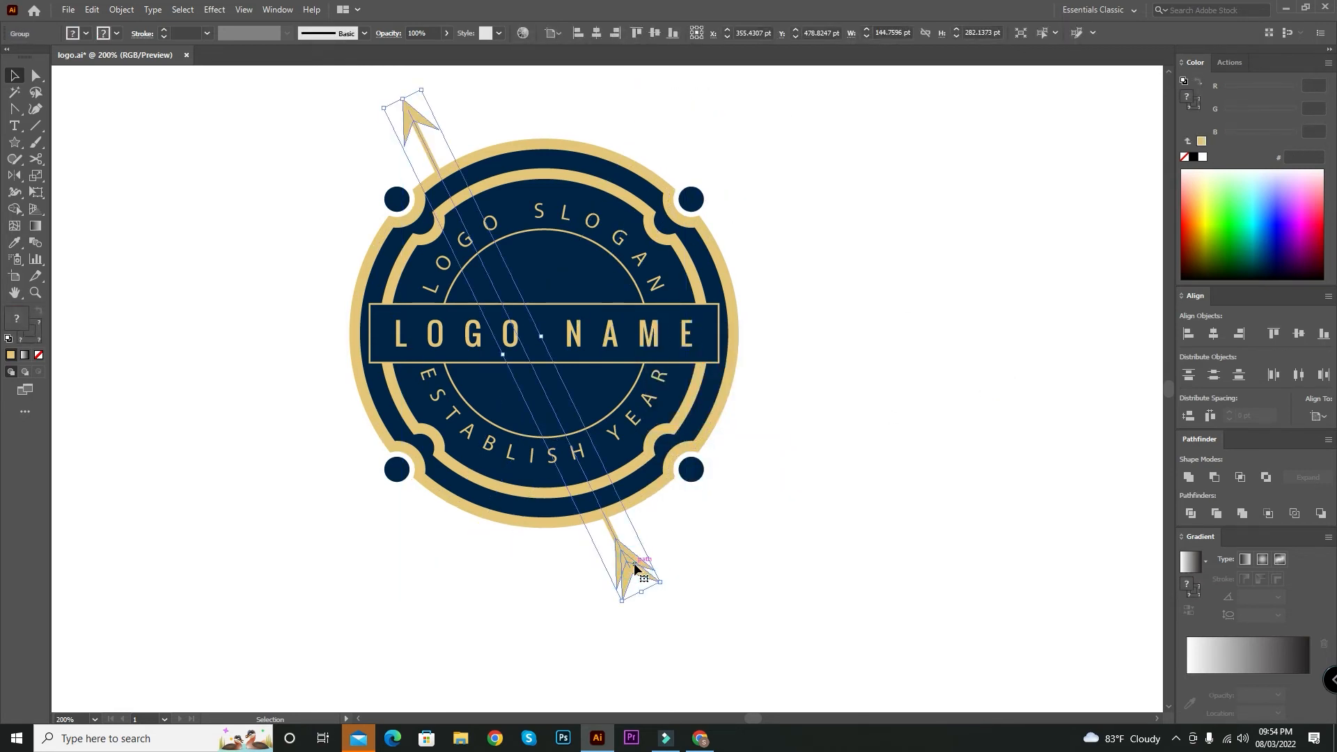
{"action": "key", "text": "o"}
{"action": "key", "text": "Return"}
{"action": "left_click", "coordinate": [597, 456]}
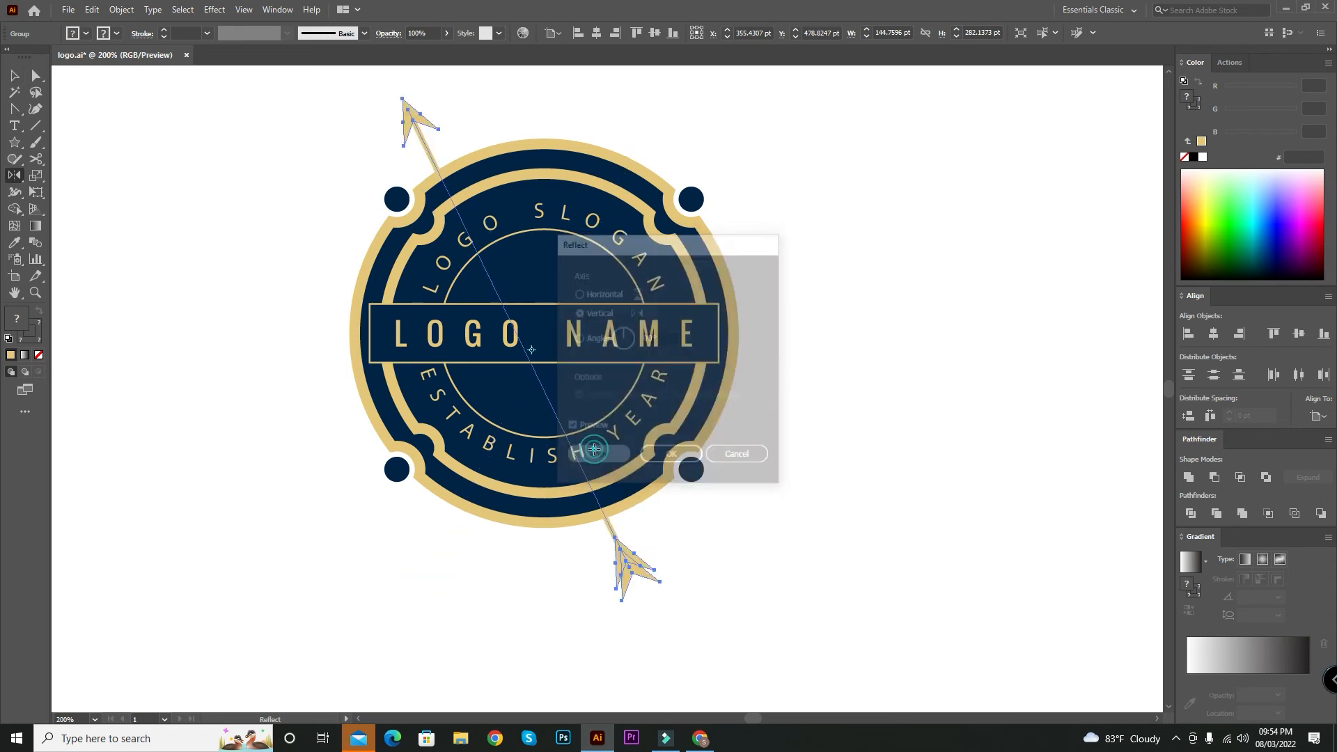
{"action": "left_click", "coordinate": [10, 78]}
{"action": "left_click", "coordinate": [202, 170]}
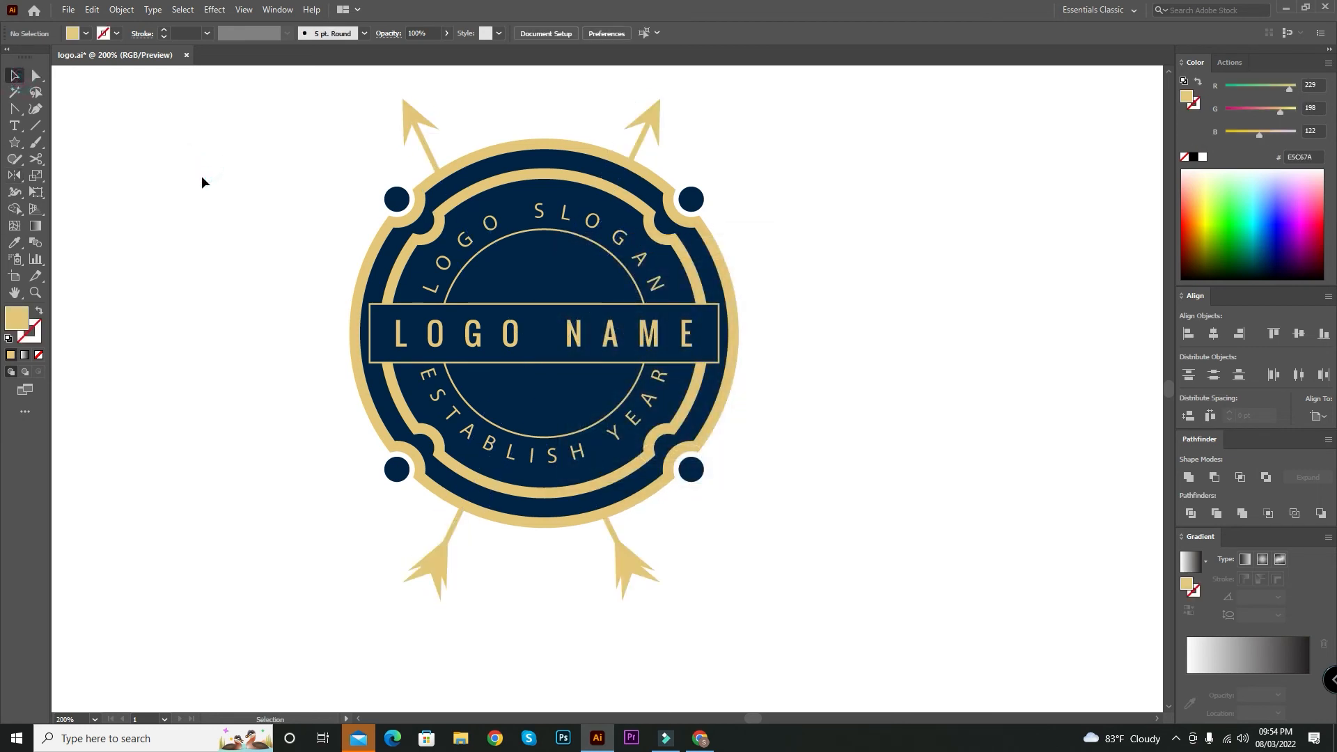
{"action": "scroll", "coordinate": [206, 186], "scroll_direction": "up", "scroll_amount": 2}
{"action": "left_click_drag", "start_coordinate": [388, 102], "coordinate": [703, 156]}
{"action": "left_click_drag", "start_coordinate": [527, 132], "coordinate": [529, 144]}
{"action": "left_click", "coordinate": [898, 170]}
{"action": "key", "text": "ctrl+z"}
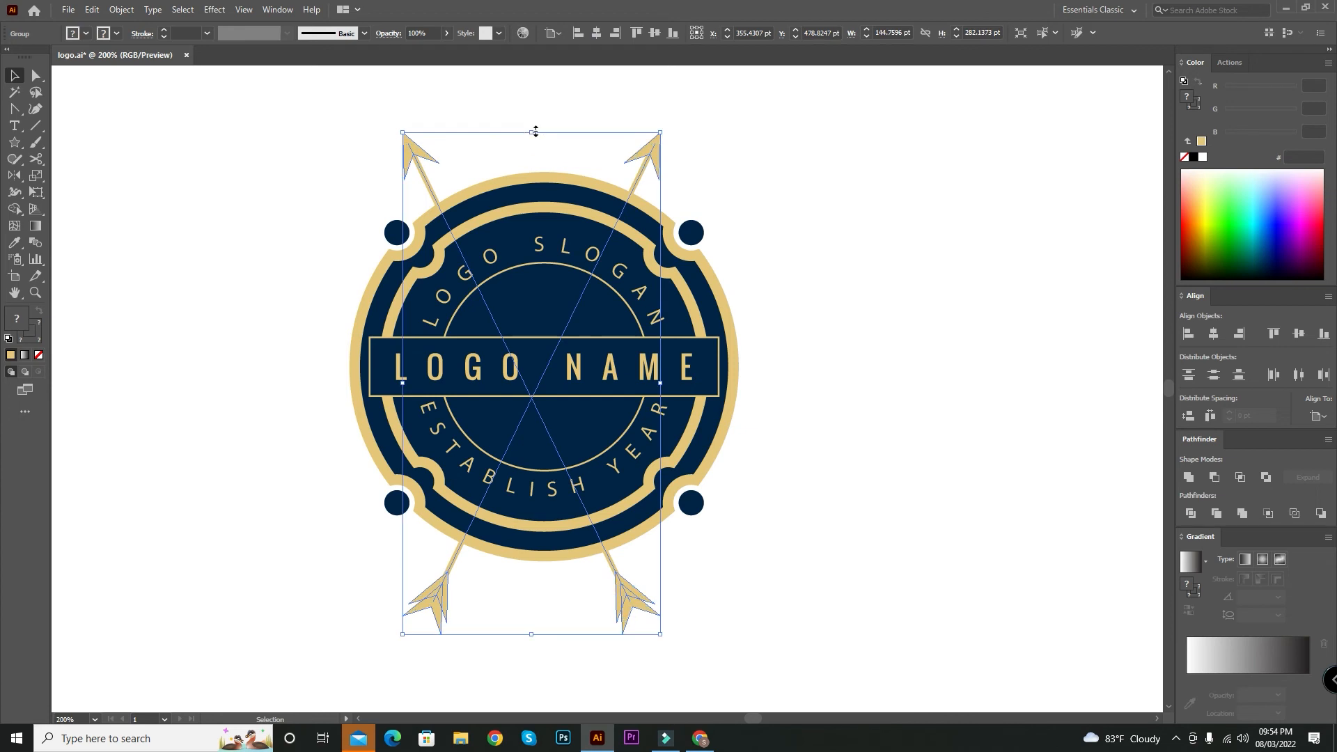
{"action": "double_click", "coordinate": [532, 286]}
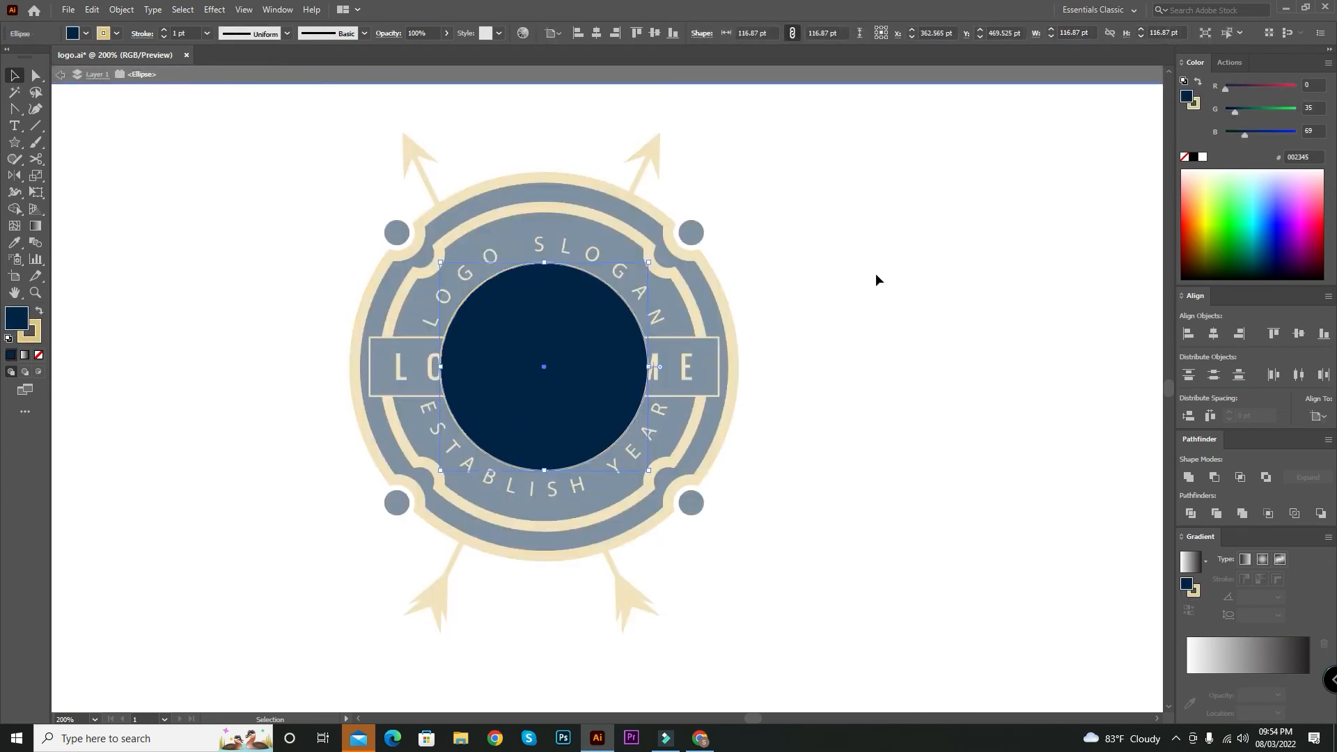
{"action": "double_click", "coordinate": [876, 279]}
Center both crossed arrows horizontally on the badge's inner circle, using the circle as the key object
{"action": "left_click_drag", "start_coordinate": [343, 113], "coordinate": [781, 156]}
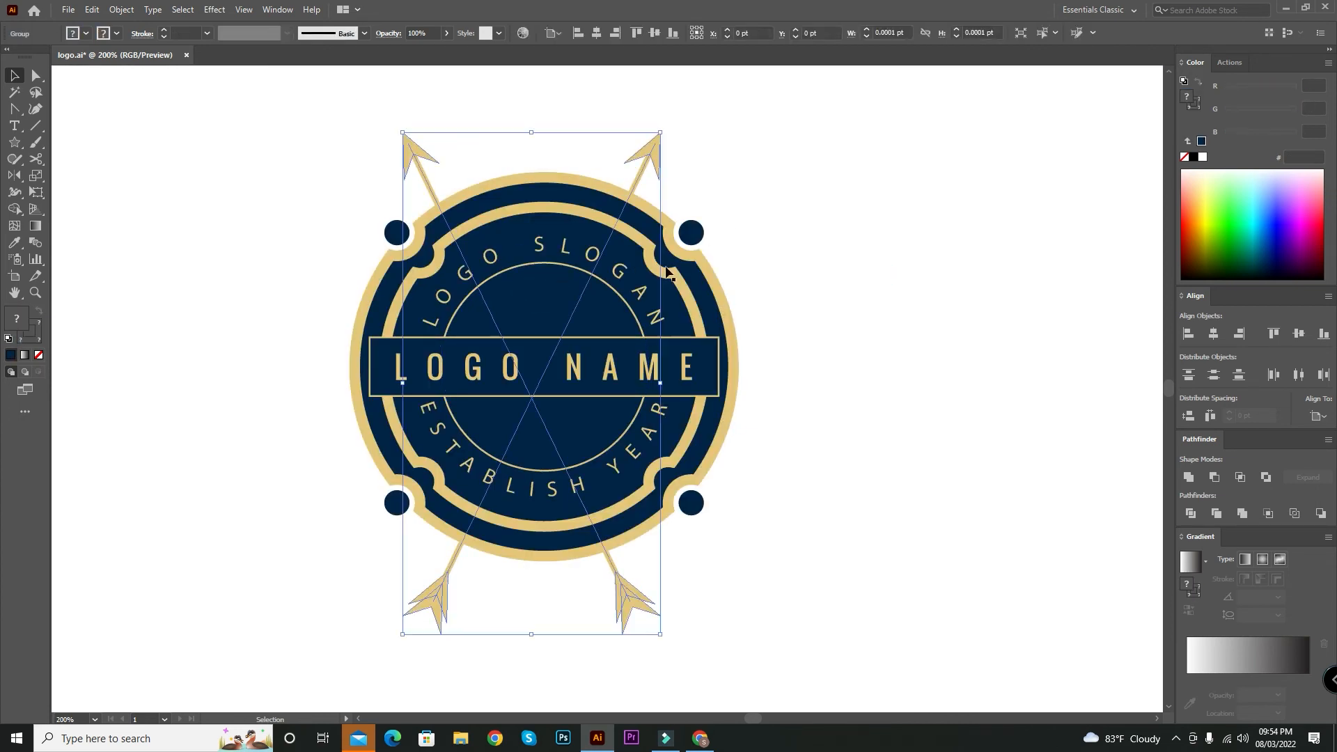
{"action": "left_click", "coordinate": [539, 307]}
{"action": "left_click_drag", "start_coordinate": [374, 108], "coordinate": [822, 185]}
{"action": "left_click", "coordinate": [540, 304], "text": "shift"}
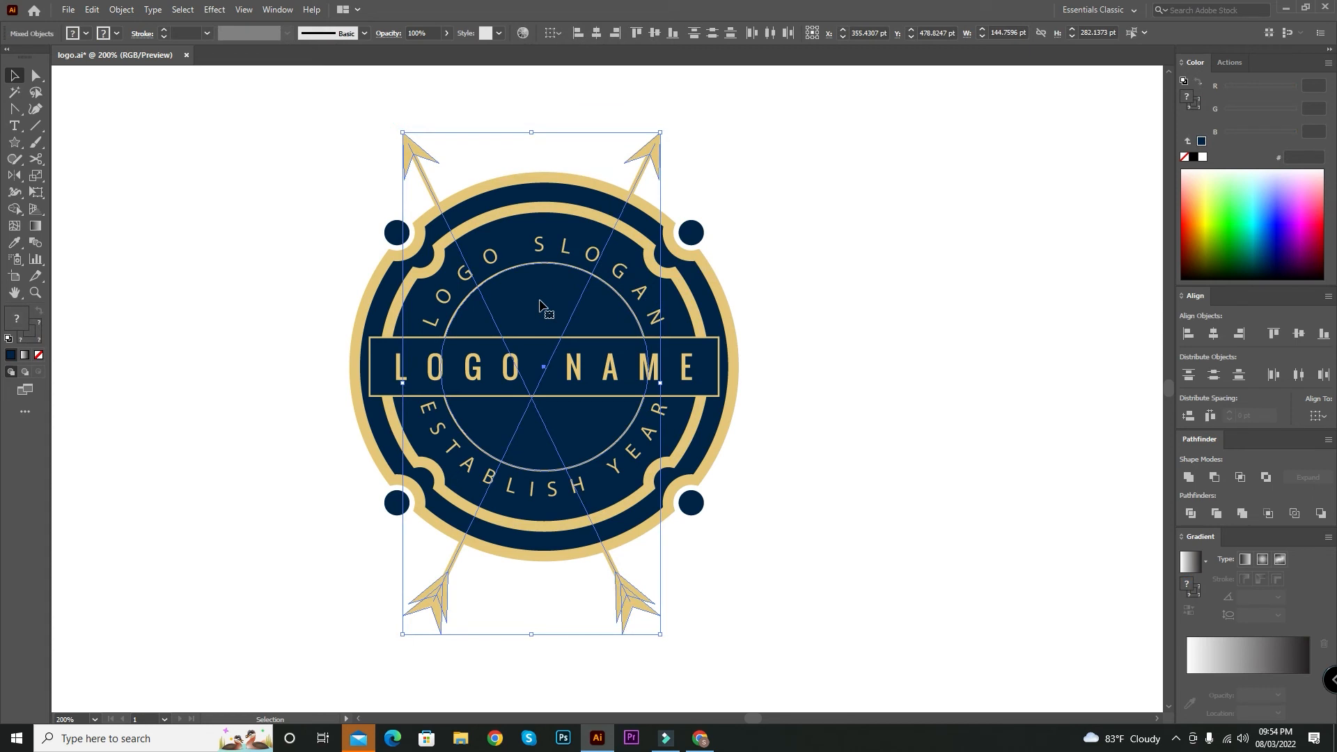
{"action": "left_click", "coordinate": [541, 307]}
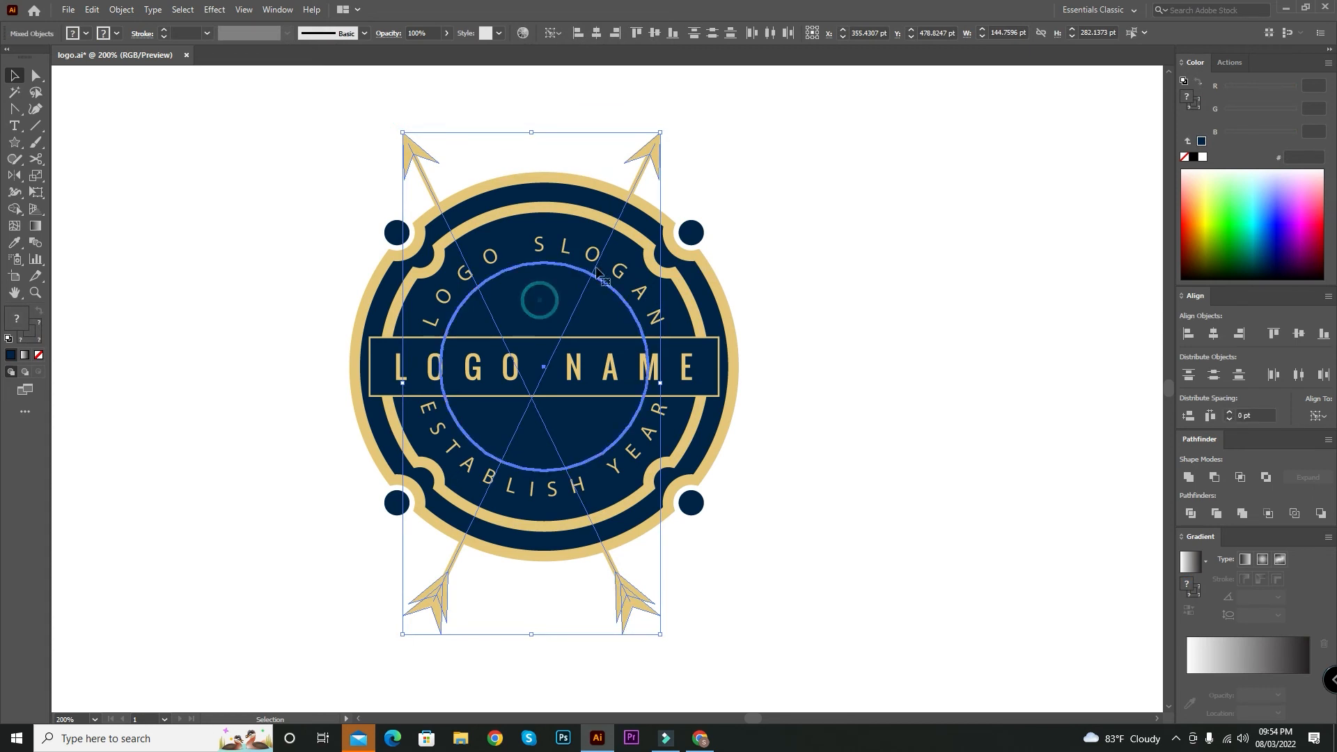
{"action": "left_click", "coordinate": [596, 33]}
{"action": "left_click", "coordinate": [846, 295]}
{"action": "left_click_drag", "start_coordinate": [838, 299], "coordinate": [881, 316]}
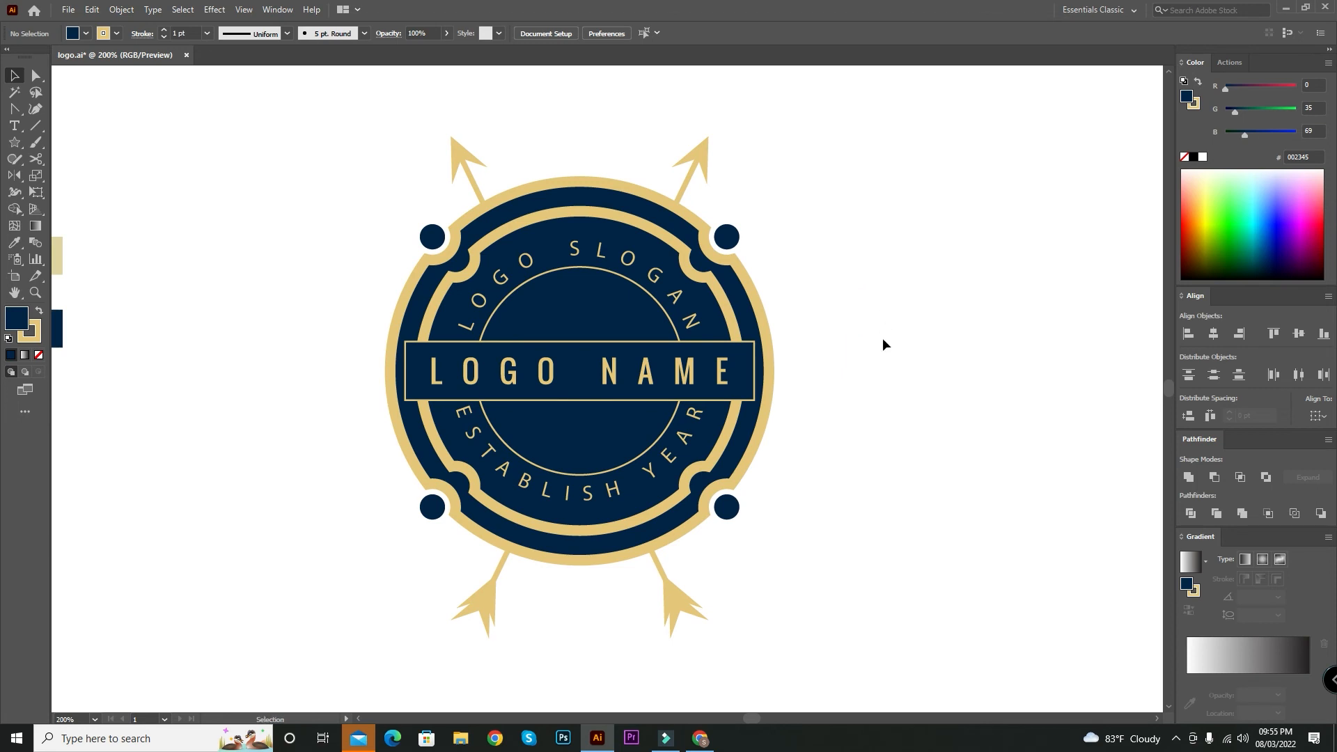
{"action": "left_click_drag", "start_coordinate": [883, 398], "coordinate": [878, 378]}
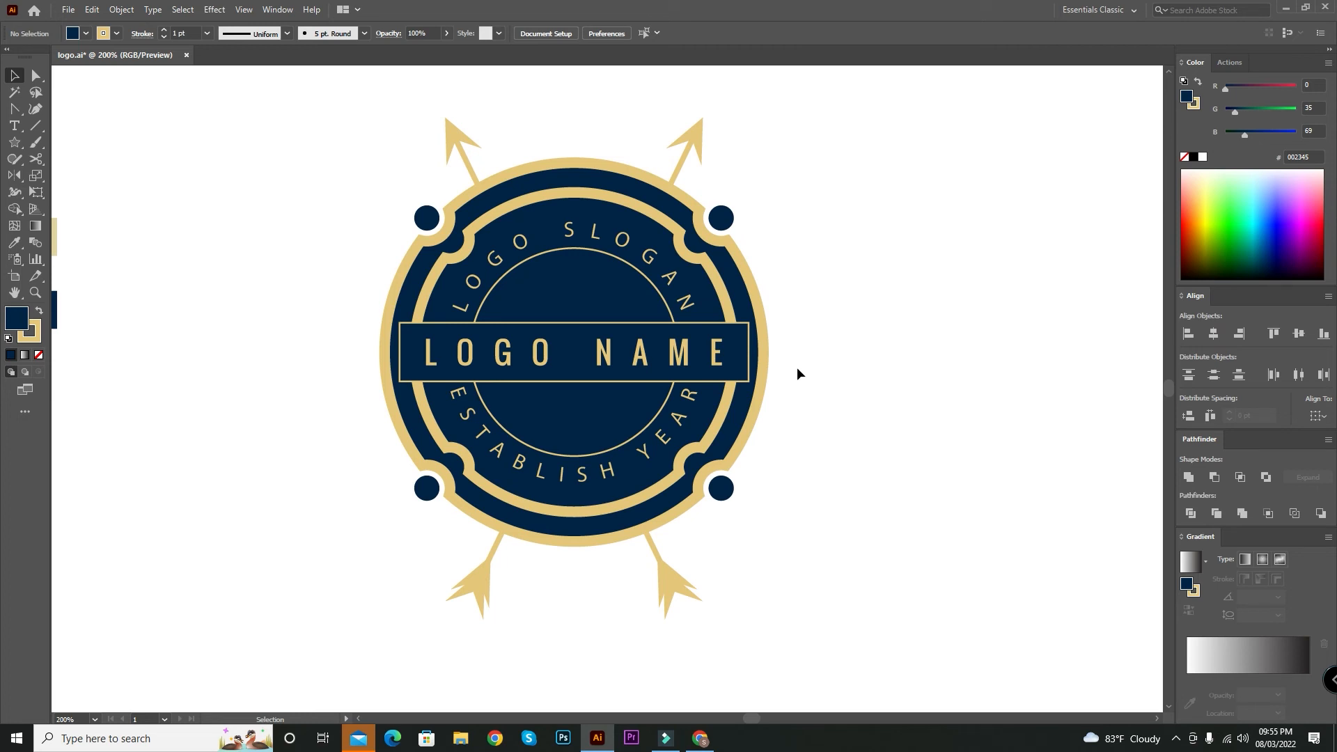
Save the logo document
{"action": "key", "text": "ctrl+minus"}
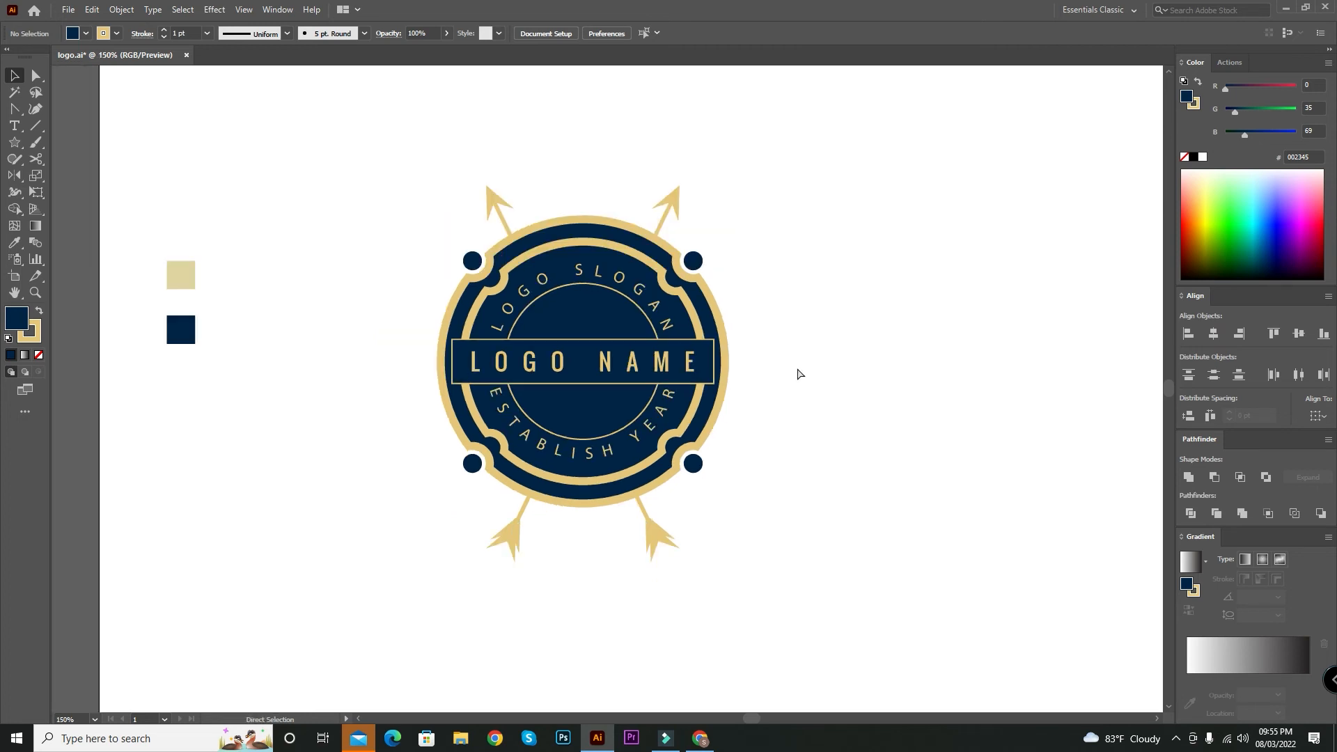
{"action": "scroll", "coordinate": [798, 374], "scroll_direction": "up", "scroll_amount": 1}
{"action": "key", "text": "ctrl+s"}
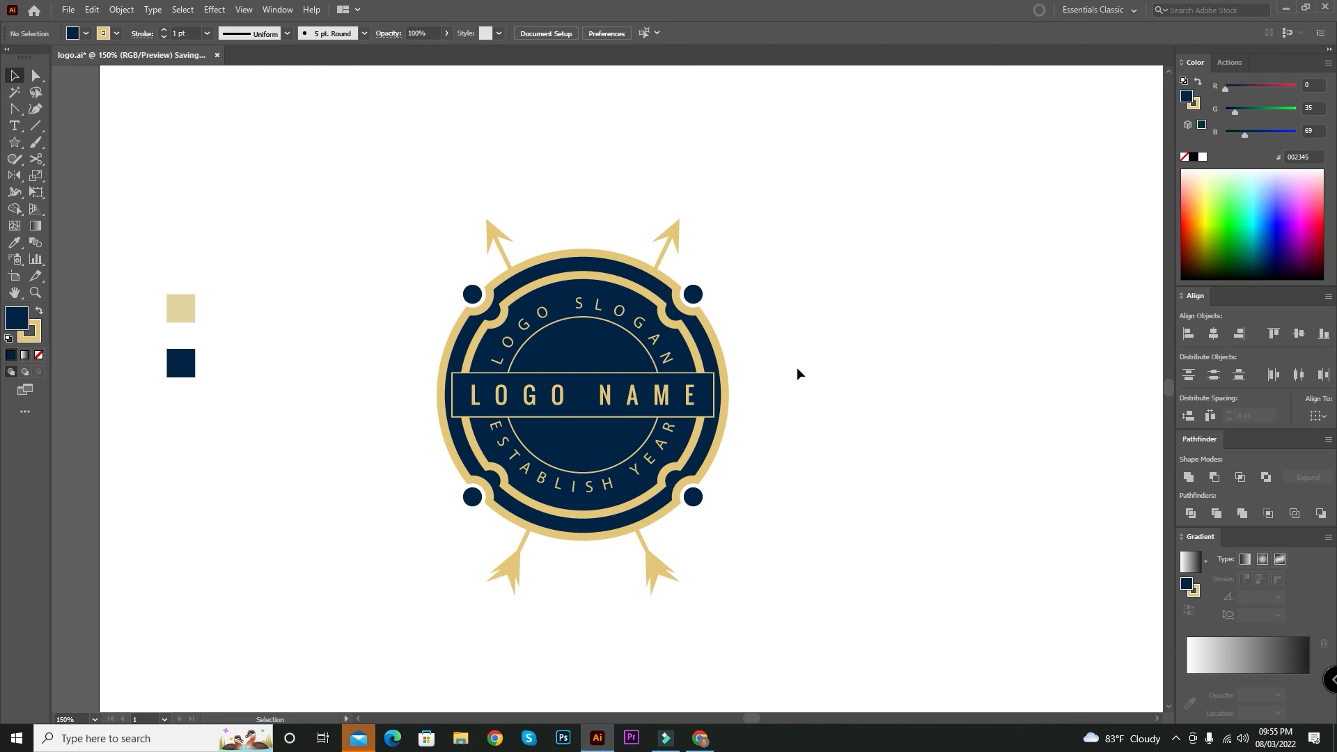
Widen the navy rectangle behind the logo name symmetrically so it extends past both sides of the badge
{"action": "key", "text": "ctrl+minus"}
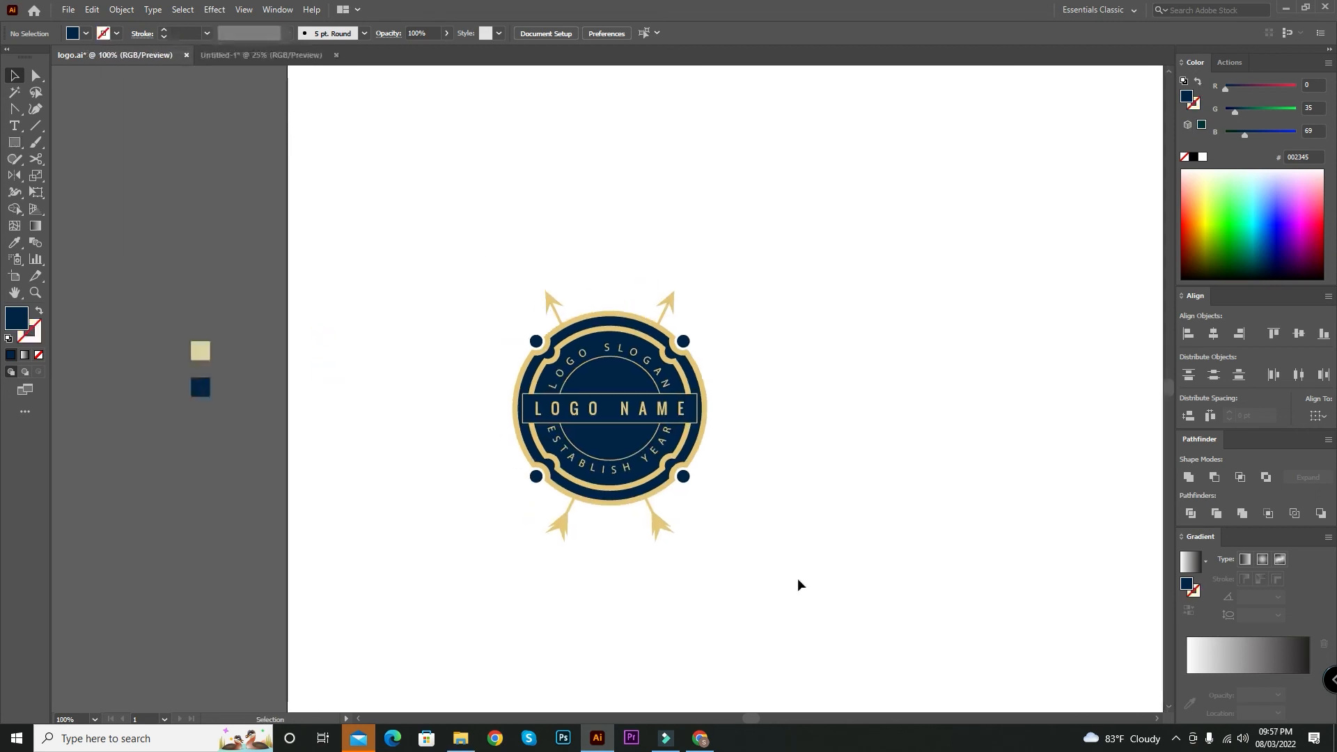
{"action": "left_click", "coordinate": [797, 579]}
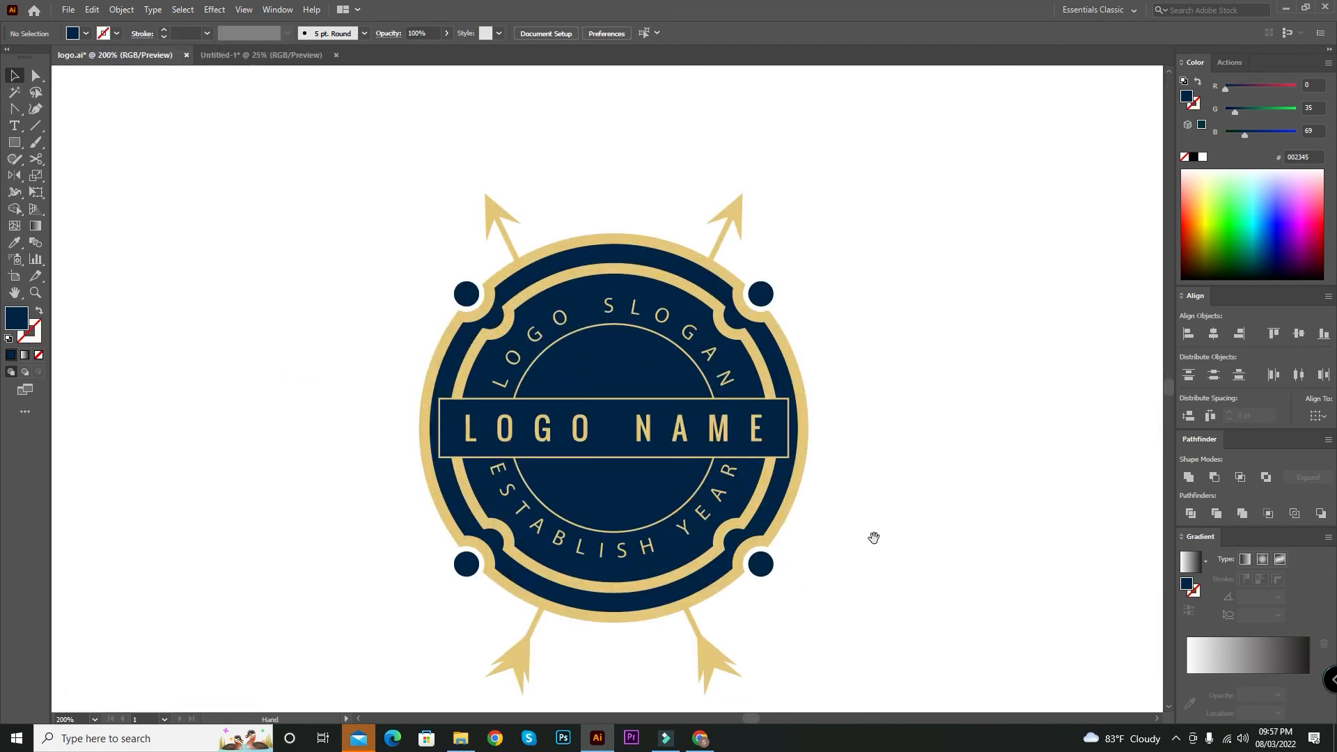
{"action": "left_click_drag", "start_coordinate": [940, 516], "coordinate": [896, 515]}
{"action": "key", "text": "ctrl+plus"}
{"action": "left_click", "coordinate": [794, 451]}
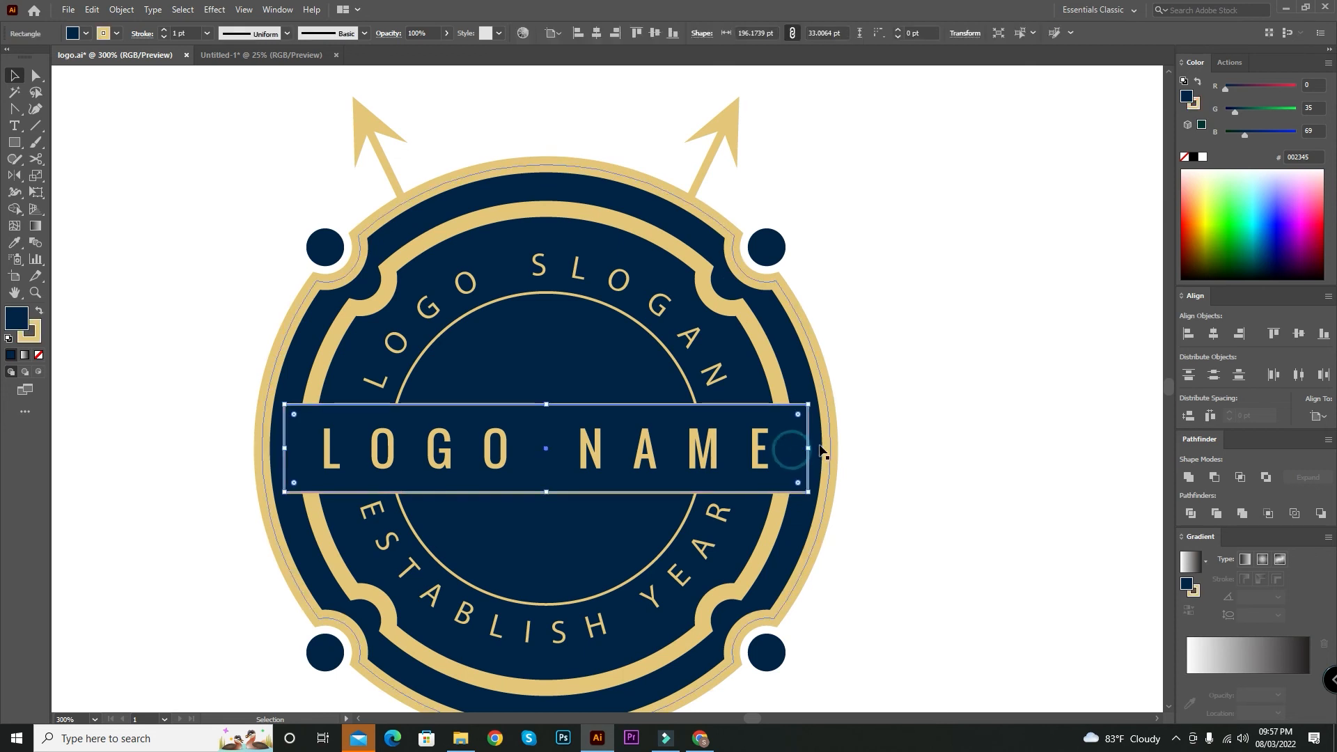
{"action": "left_click_drag", "start_coordinate": [808, 449], "coordinate": [904, 463]}
{"action": "left_click", "coordinate": [1024, 487]}
{"action": "left_click_drag", "start_coordinate": [960, 513], "coordinate": [986, 454]}
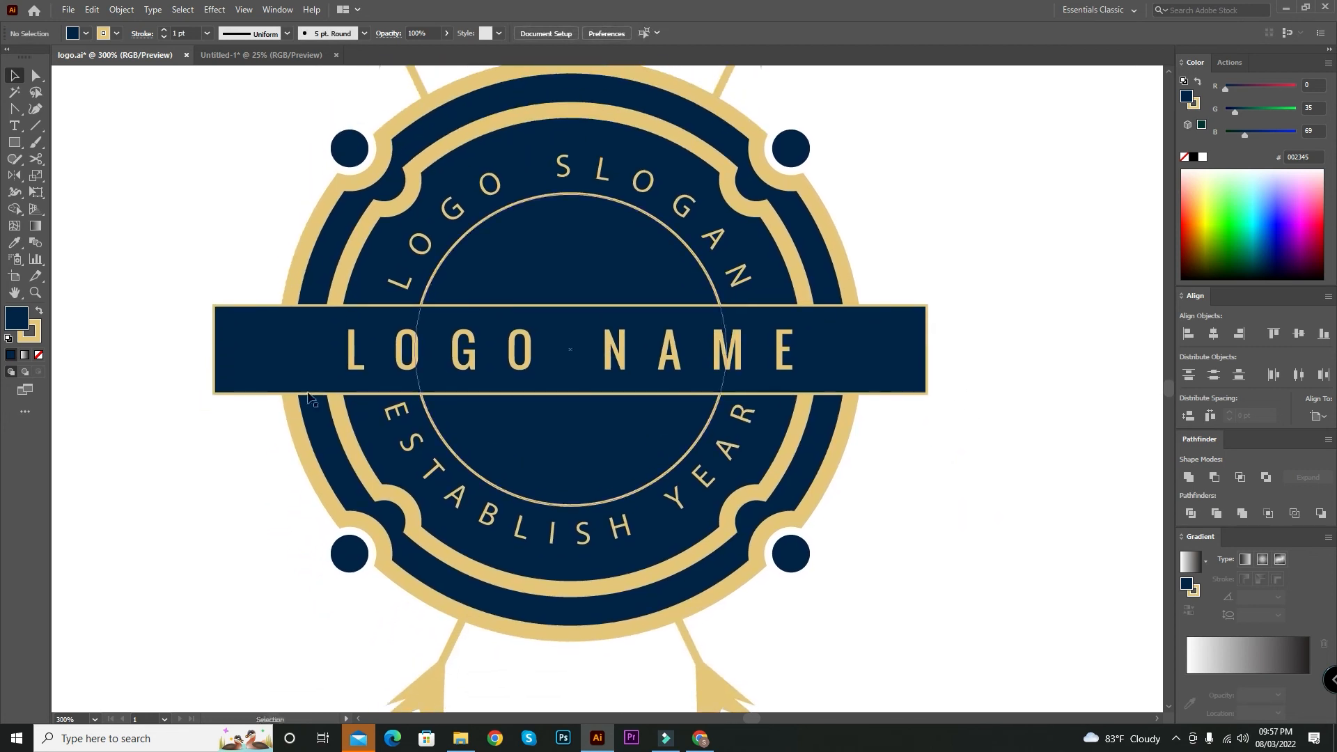
Add an anchor point at the middle of each short side of the logo-name rectangle
{"action": "right_click", "coordinate": [35, 109]}
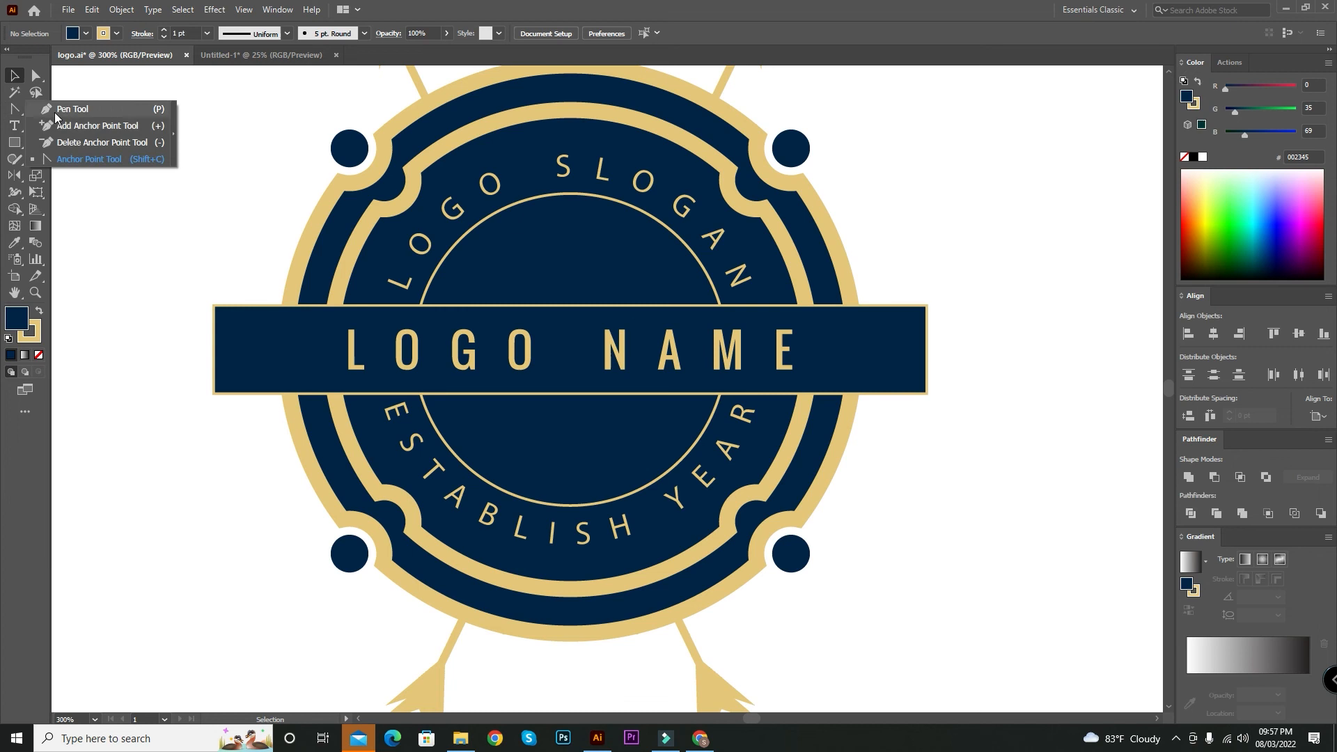
{"action": "left_click", "coordinate": [57, 112]}
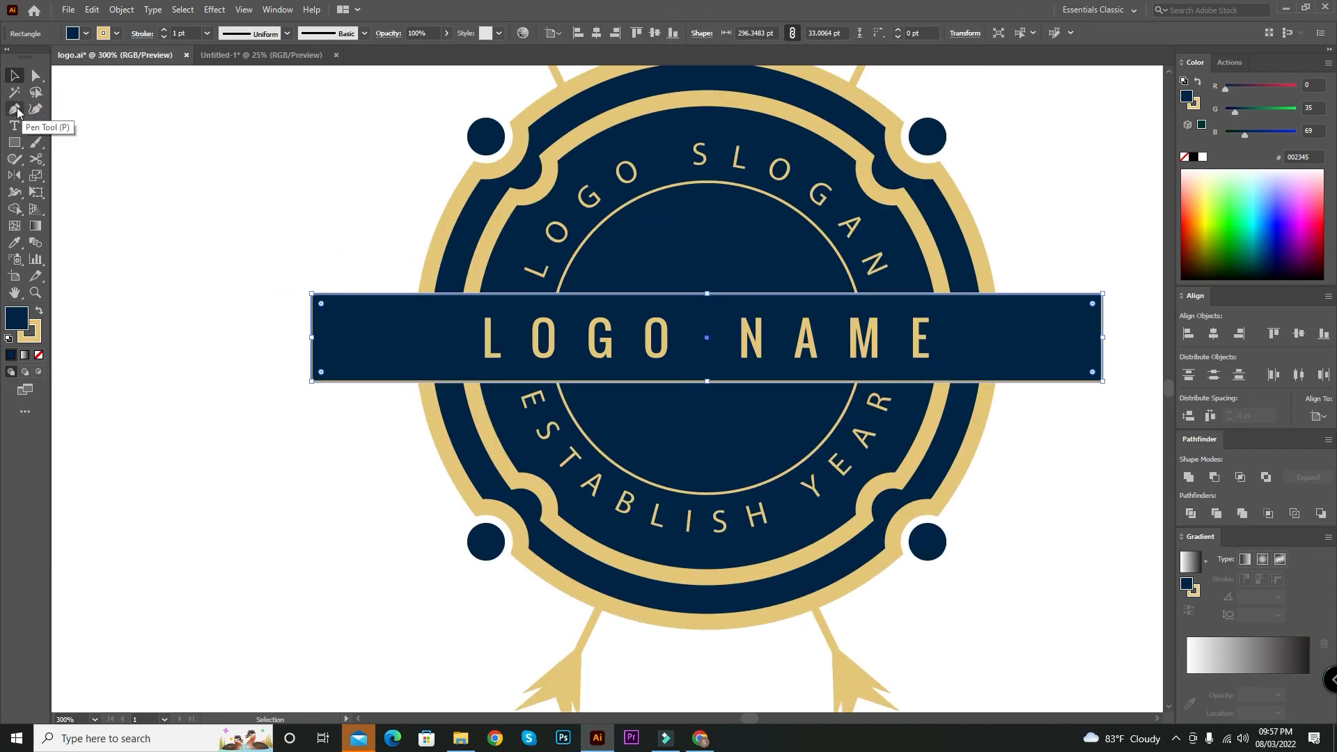
{"action": "right_click", "coordinate": [17, 110]}
{"action": "left_click", "coordinate": [76, 123]}
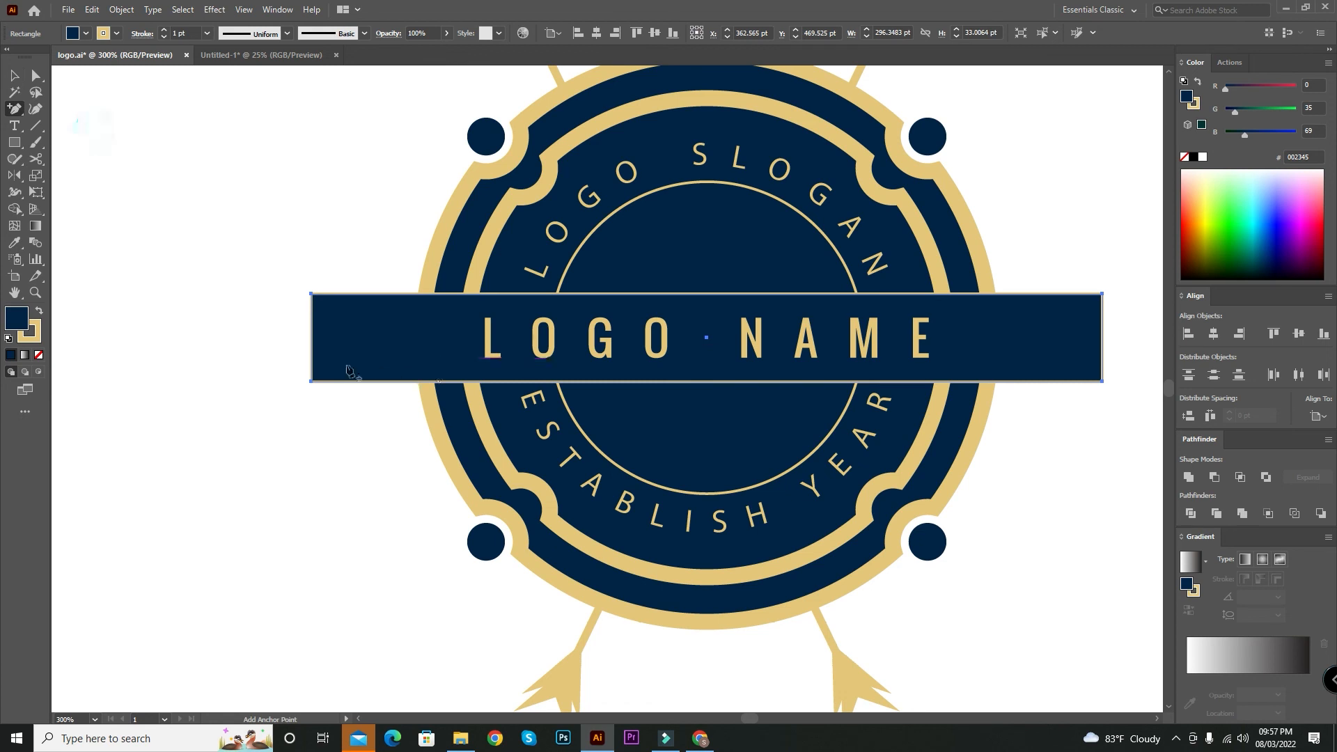
{"action": "left_click", "coordinate": [312, 338]}
{"action": "scroll", "coordinate": [613, 337], "scroll_direction": "right", "scroll_amount": 5}
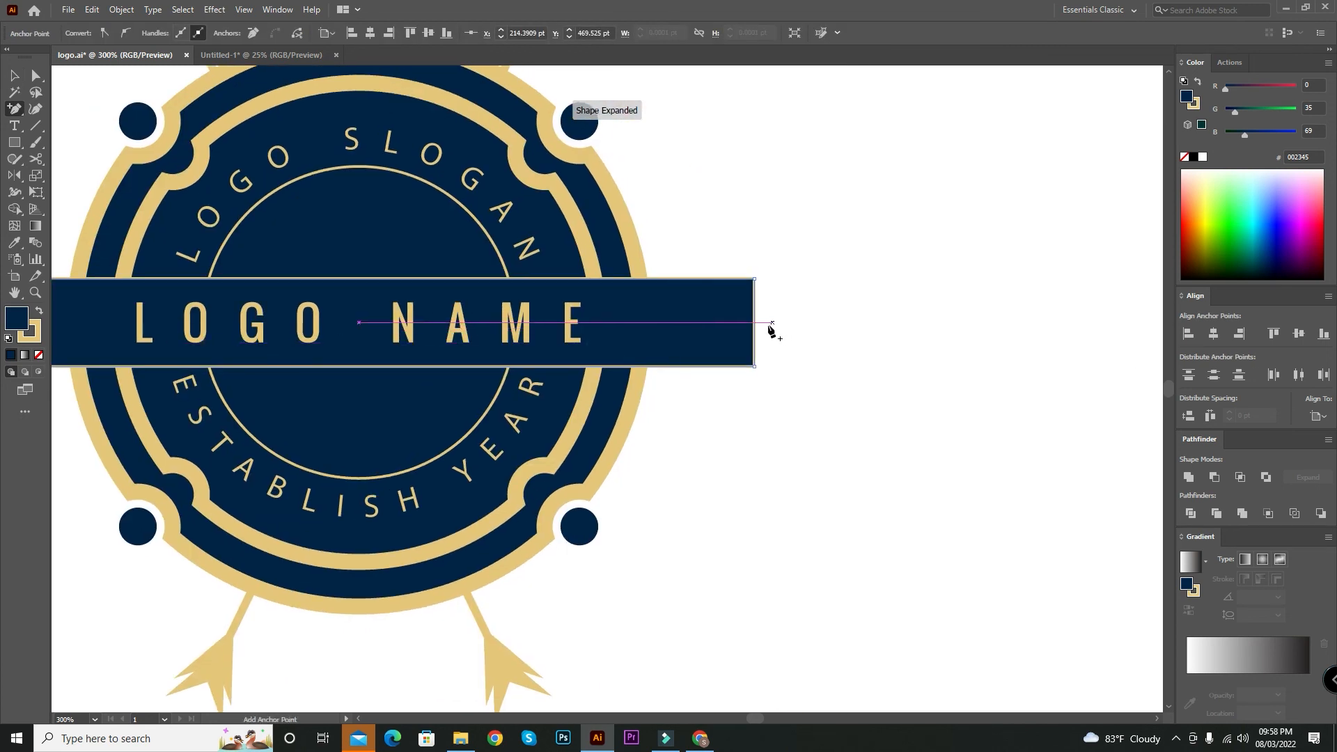
{"action": "left_click", "coordinate": [755, 323]}
Move the two added middle anchor points about 29 pt inward to give the banner V-notched ribbon ends
{"action": "left_click_drag", "start_coordinate": [853, 341], "coordinate": [1045, 345]}
{"action": "left_click", "coordinate": [36, 75]}
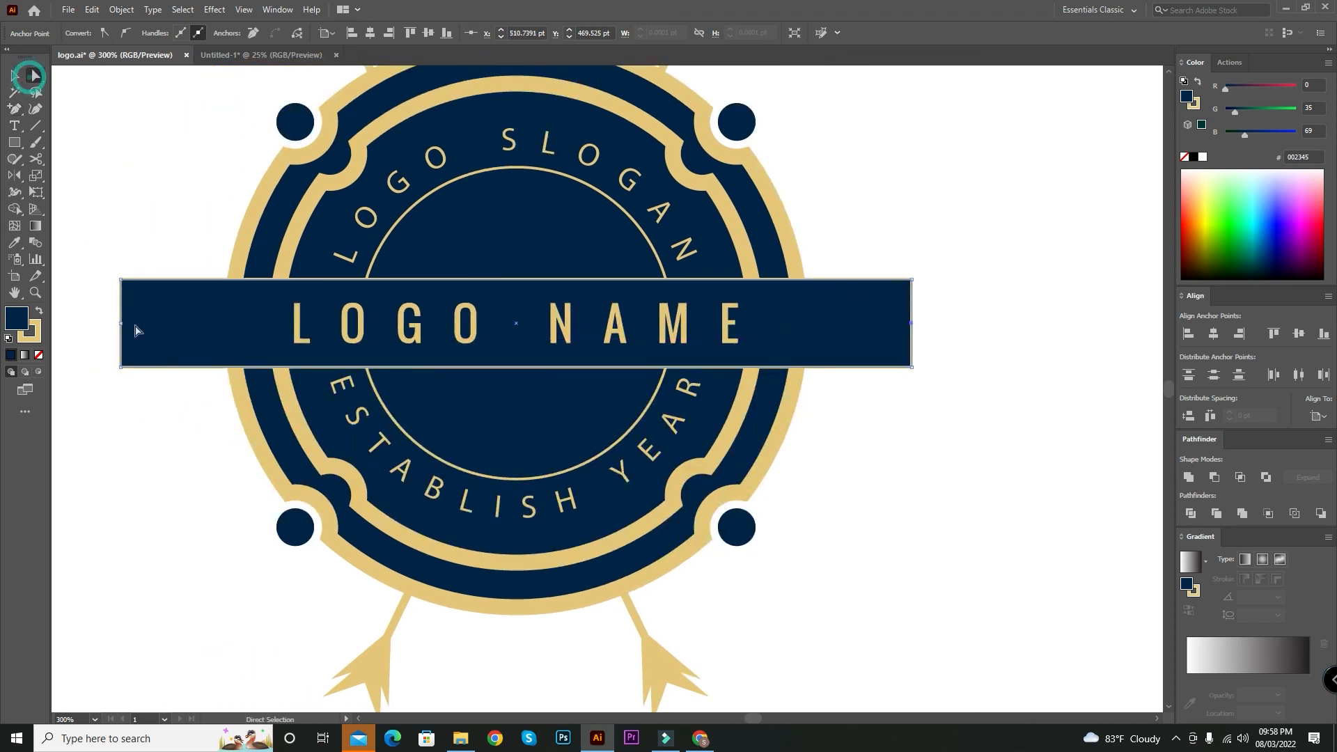
{"action": "left_click_drag", "start_coordinate": [123, 326], "coordinate": [197, 332]}
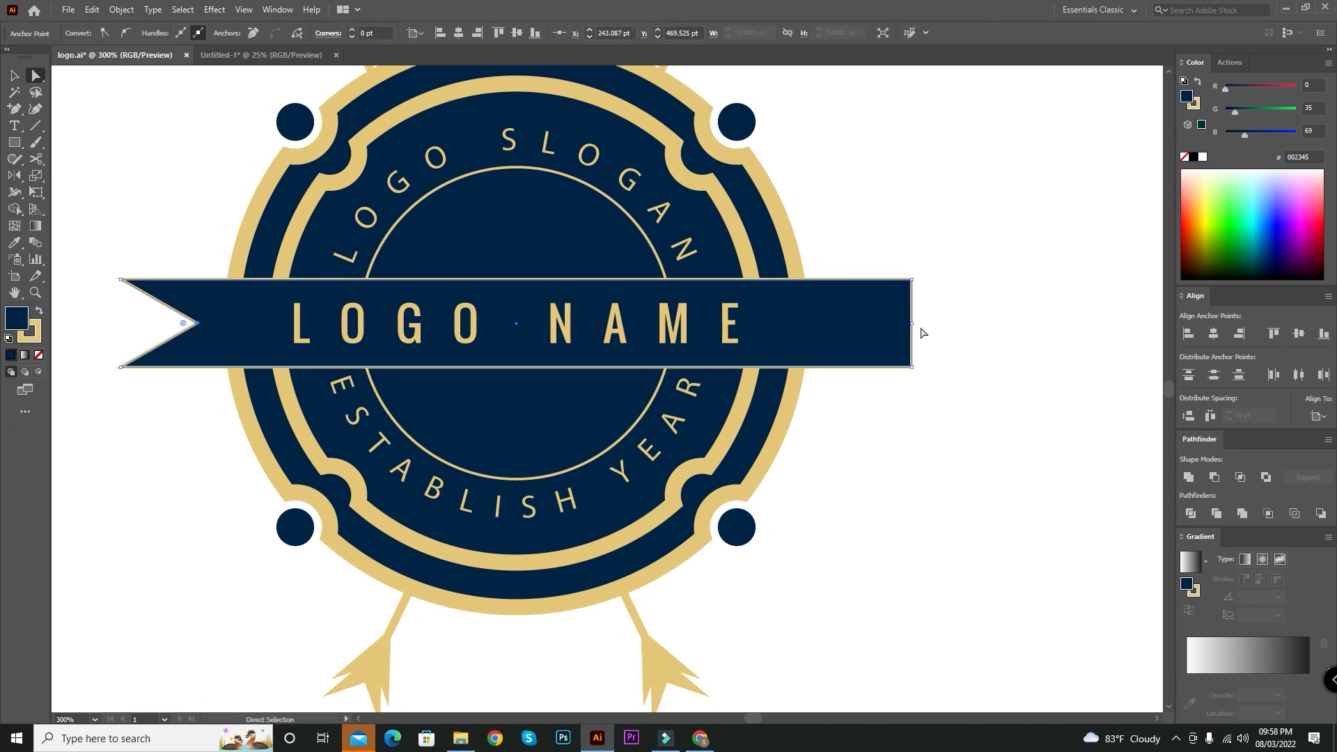
{"action": "left_click_drag", "start_coordinate": [912, 324], "coordinate": [840, 328]}
{"action": "left_click", "coordinate": [13, 92]}
{"action": "left_click", "coordinate": [121, 136]}
{"action": "left_click_drag", "start_coordinate": [111, 190], "coordinate": [185, 167]}
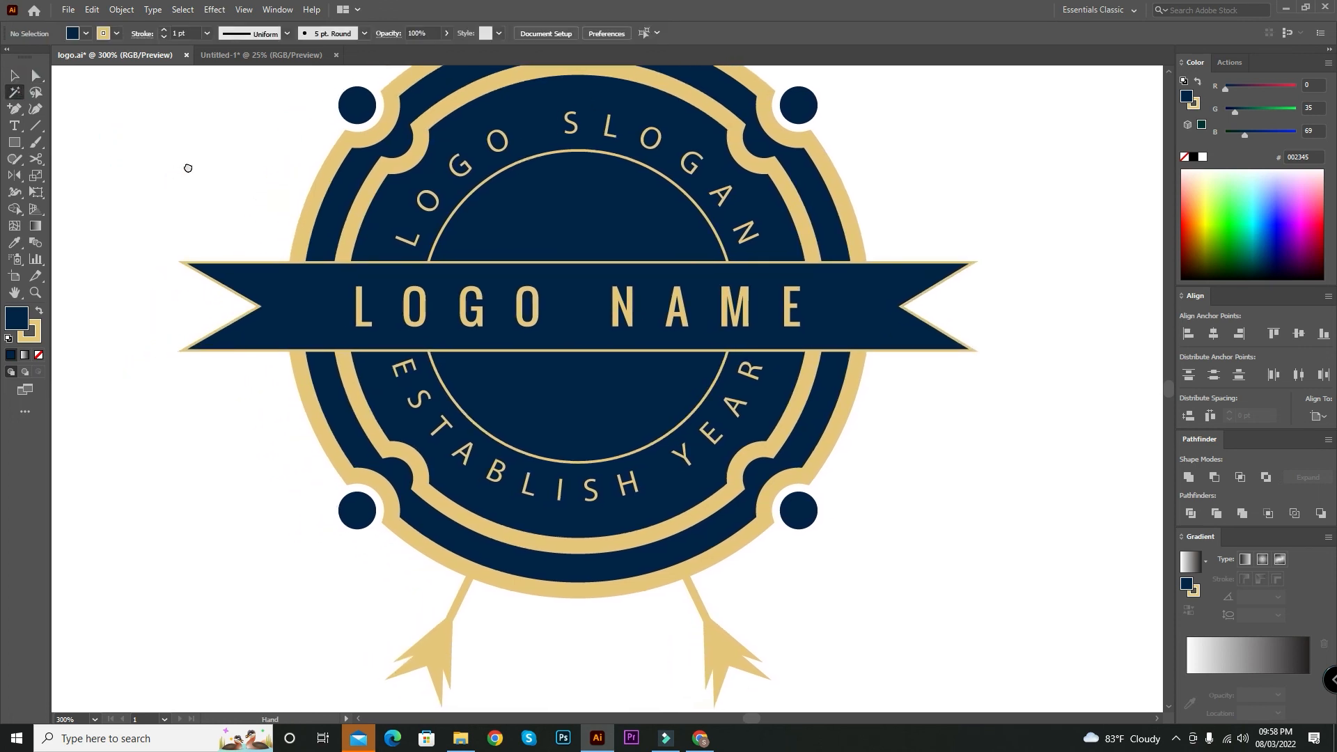
Examine the ribbon banner up close and the overall balance of the complete badge
{"action": "key", "text": "ctrl+minus"}
{"action": "key", "text": "ctrl+minus"}
{"action": "key", "text": "ctrl+plus"}
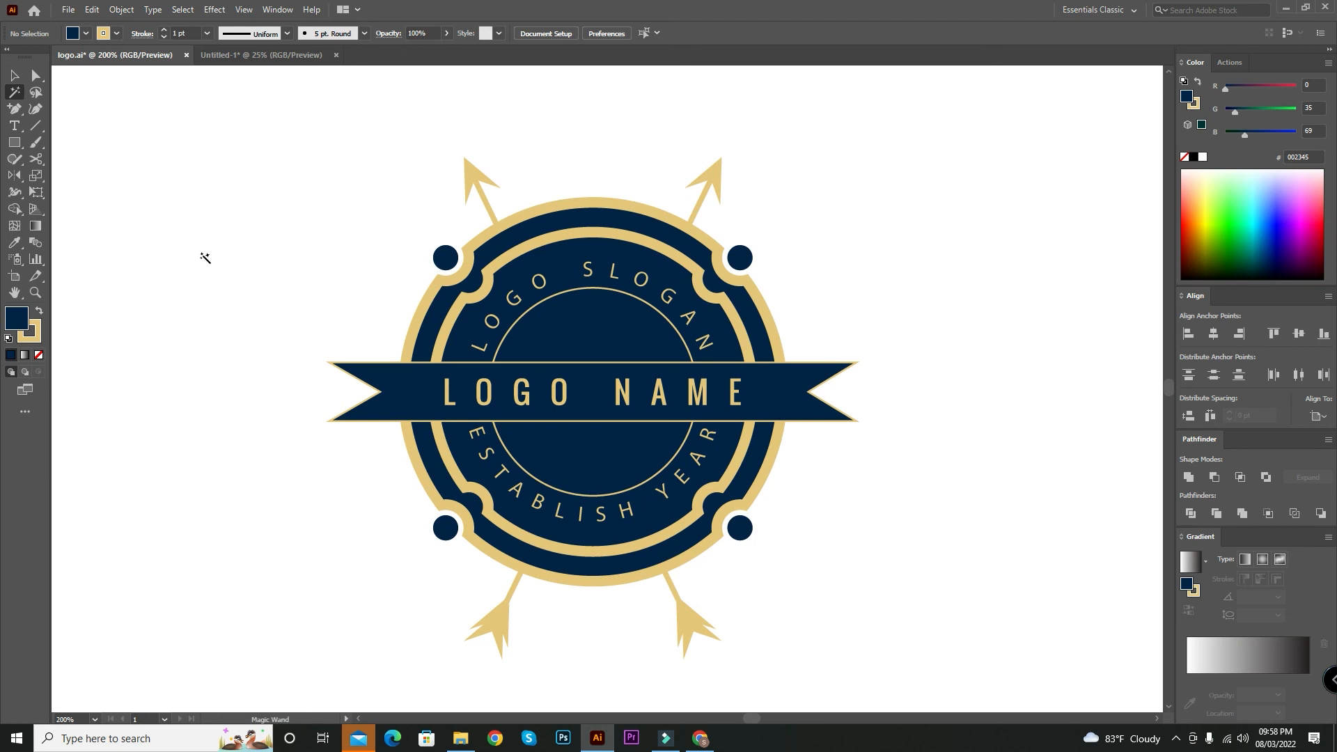
{"action": "key", "text": "ctrl+plus"}
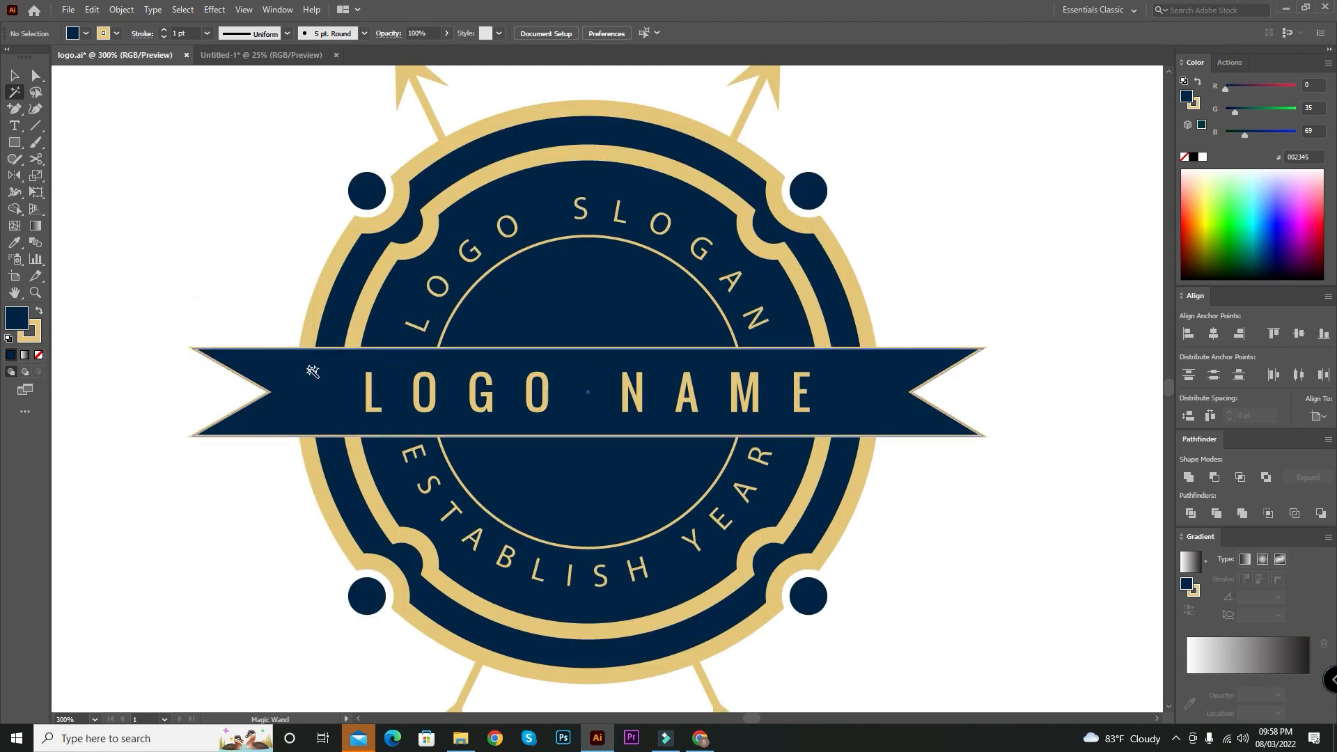
{"action": "left_click", "coordinate": [17, 77]}
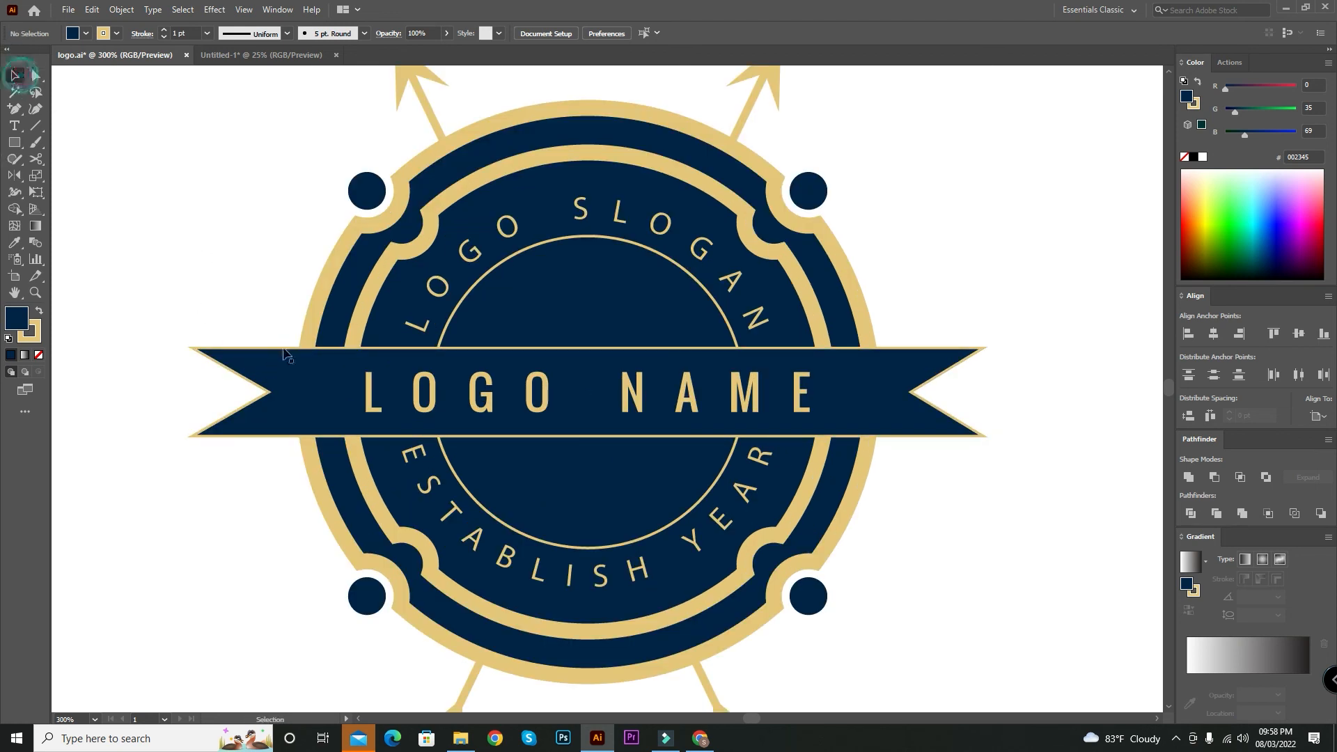
{"action": "left_click", "coordinate": [304, 399]}
{"action": "key", "text": "ctrl+minus"}
{"action": "key", "text": "ctrl+minus"}
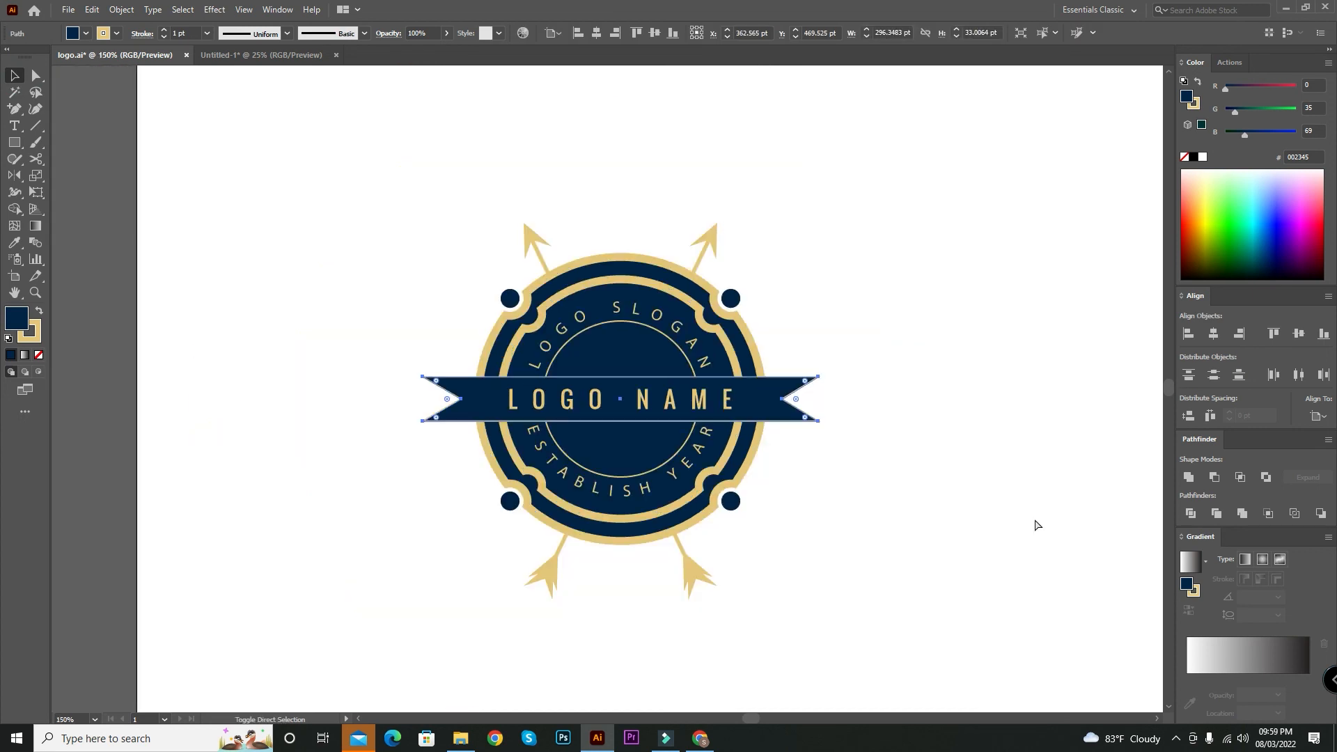
{"action": "left_click", "coordinate": [1035, 522]}
{"action": "key", "text": "ctrl+minus"}
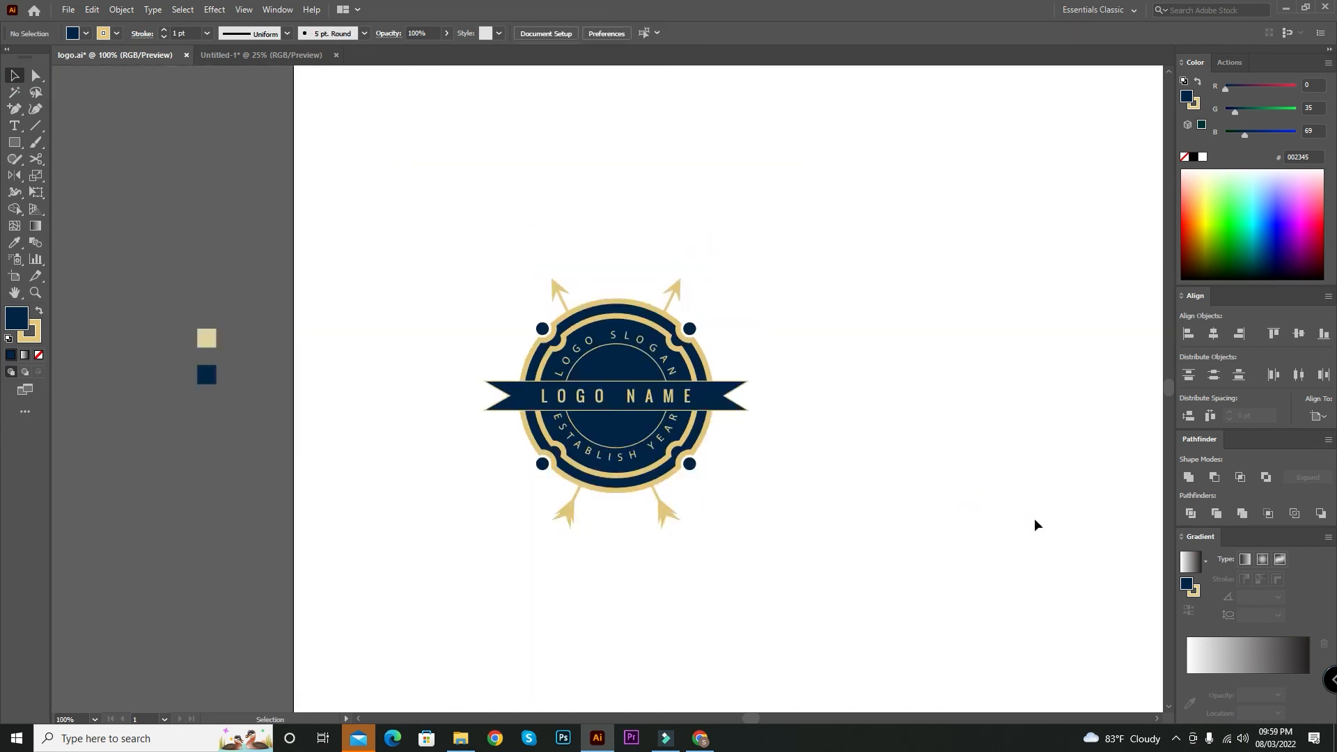